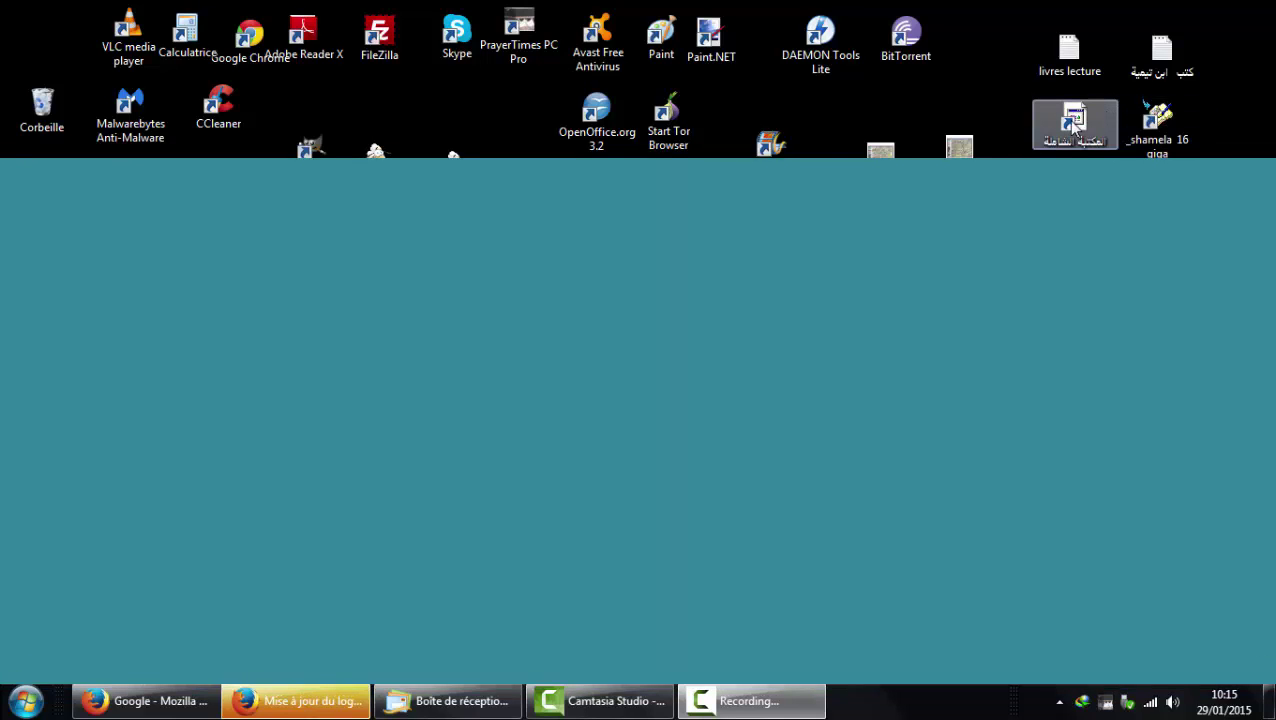
Start المكتبة الشاملة from the desktop and decline loading the new books
left_click(1073, 120)
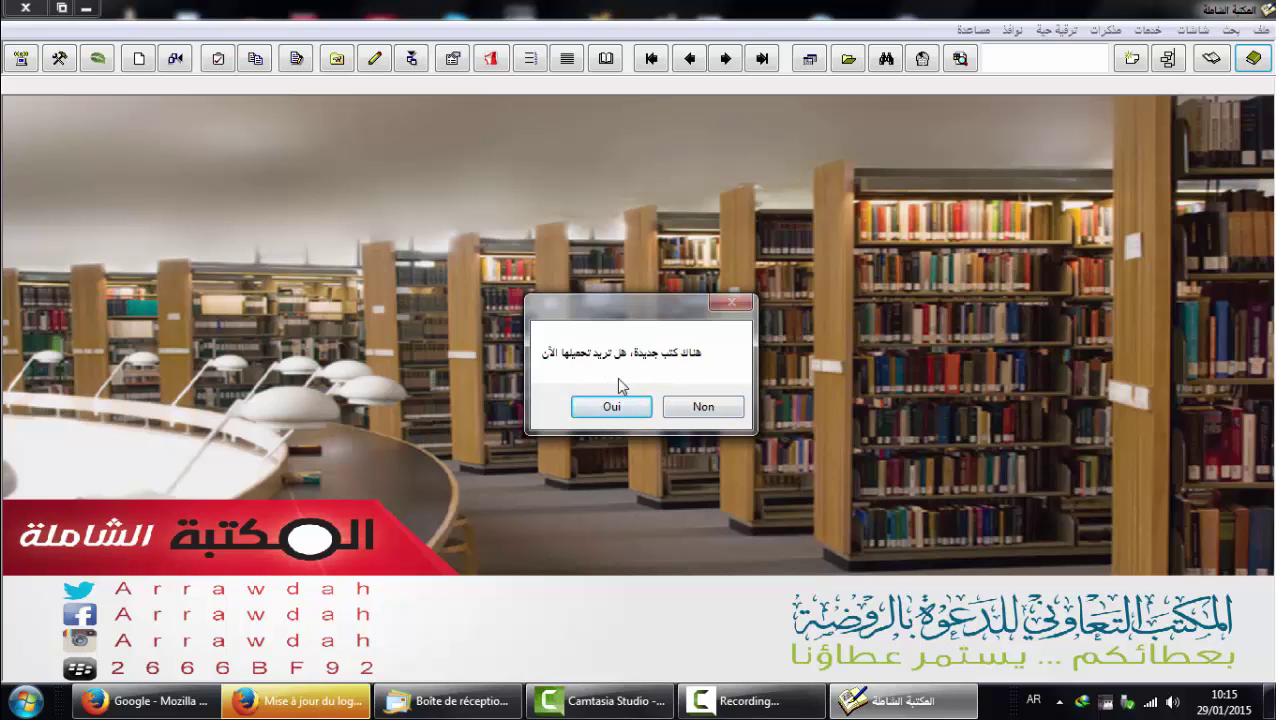
left_click(703, 408)
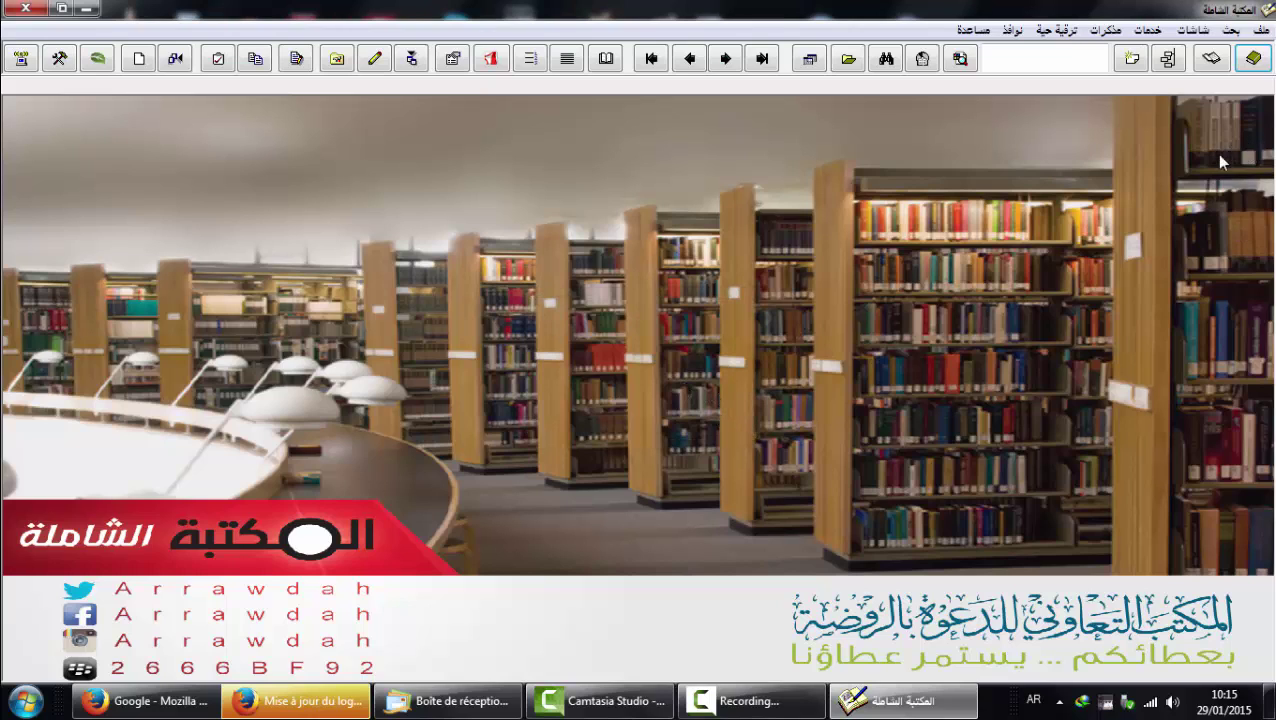
Open the book chooser, look at its تصفية view, and list the books by مجموعات
left_click(1254, 60)
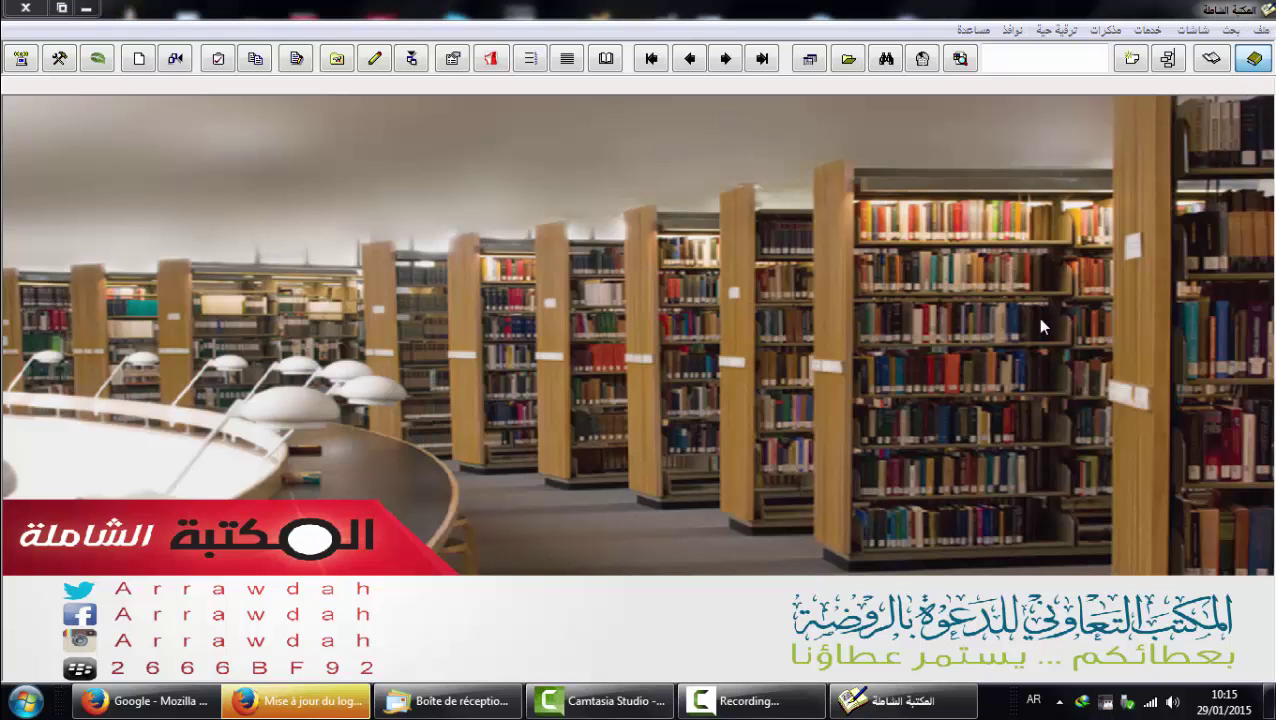
mouse_move(591, 30)
left_mouse_down()
mouse_move(597, 60)
mouse_move(614, 36)
left_mouse_up()
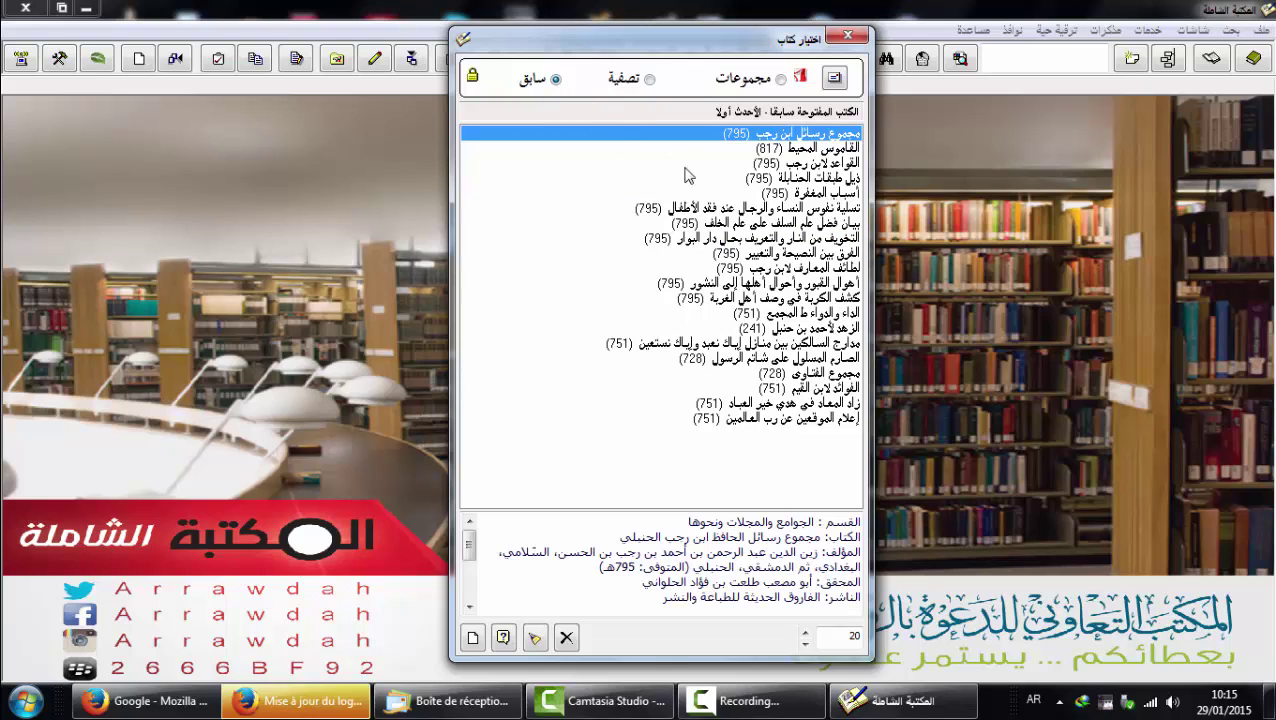
left_click(650, 80)
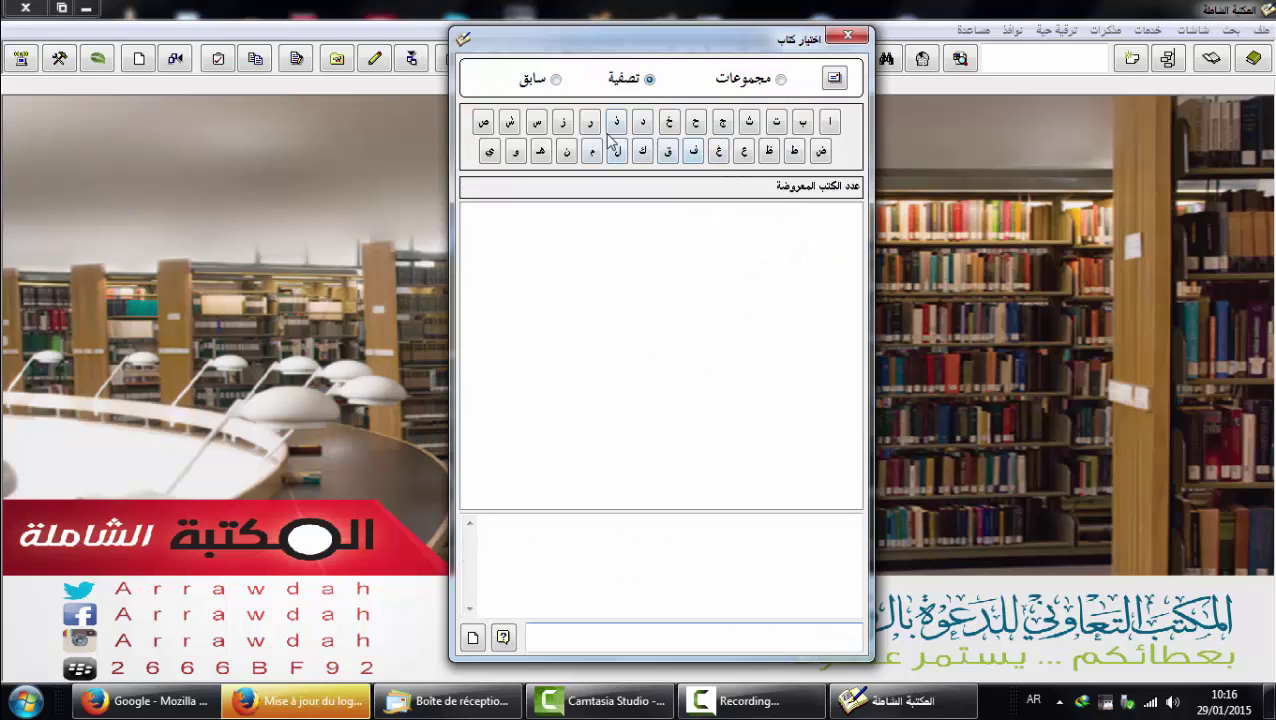
left_click(780, 80)
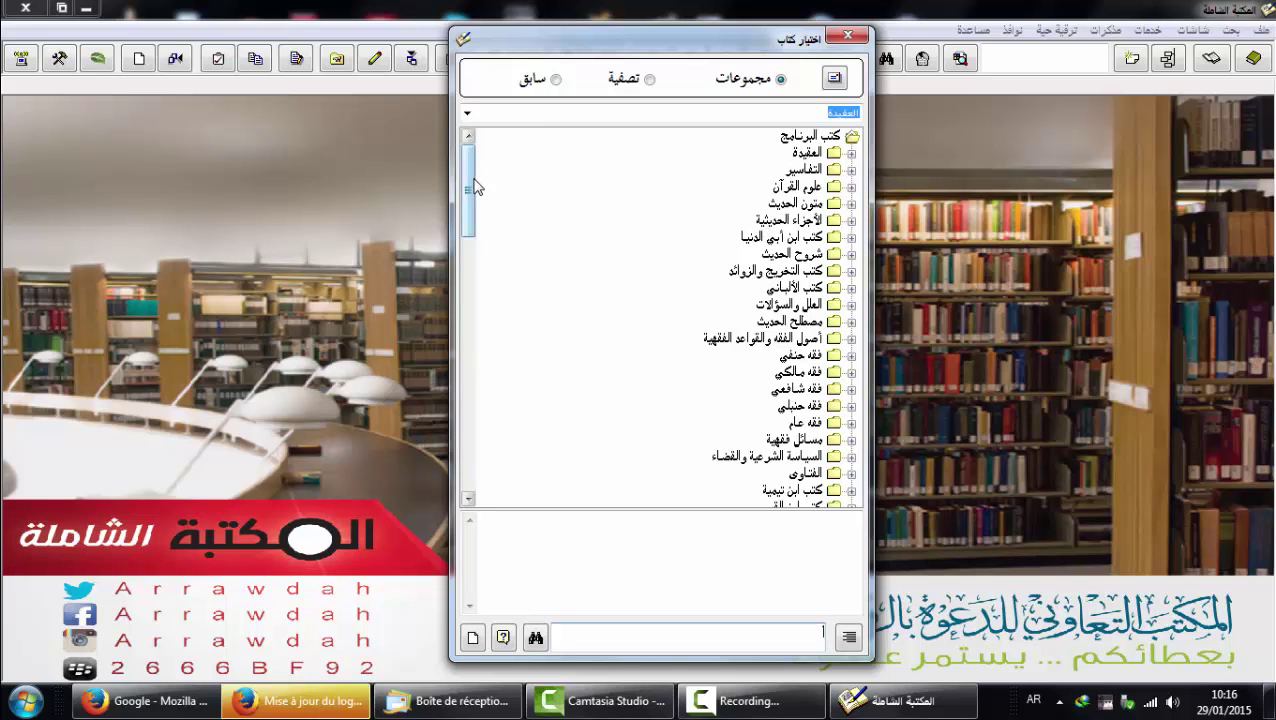
Expand the فقه حنبلي category in the grouped book list
left_click_drag(469, 191, 466, 252)
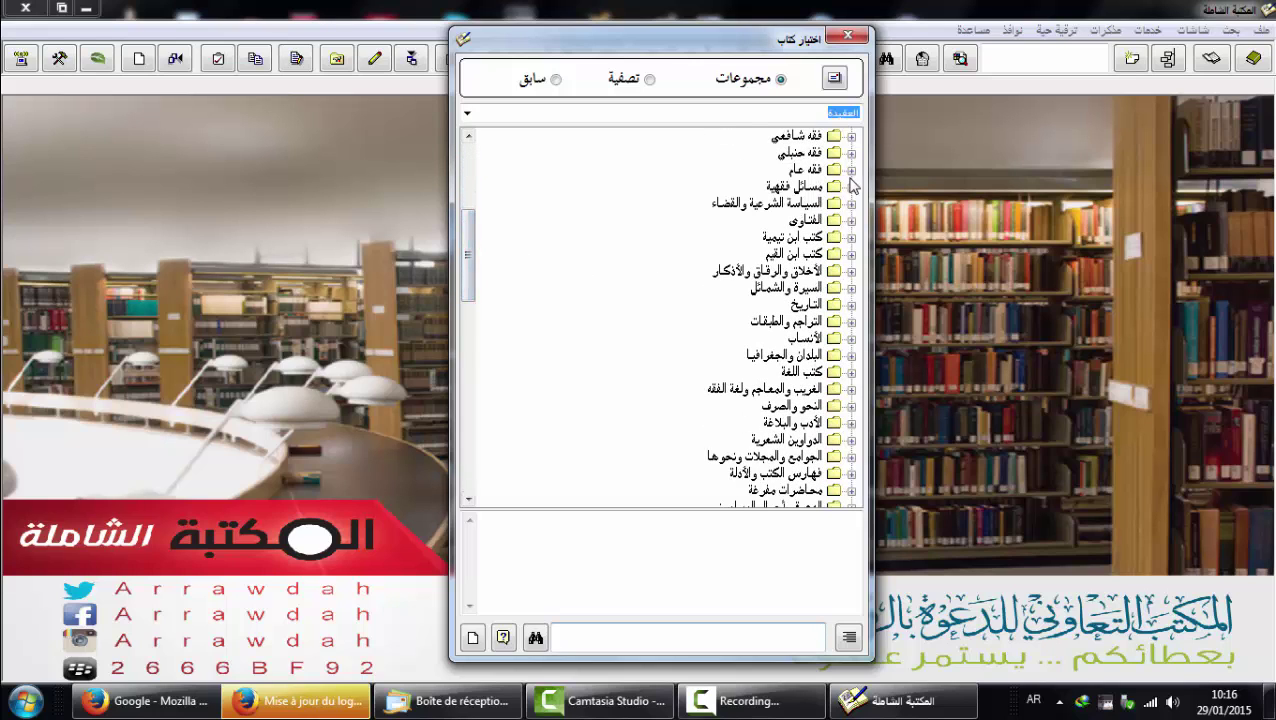
scroll(703, 219, "up", 1)
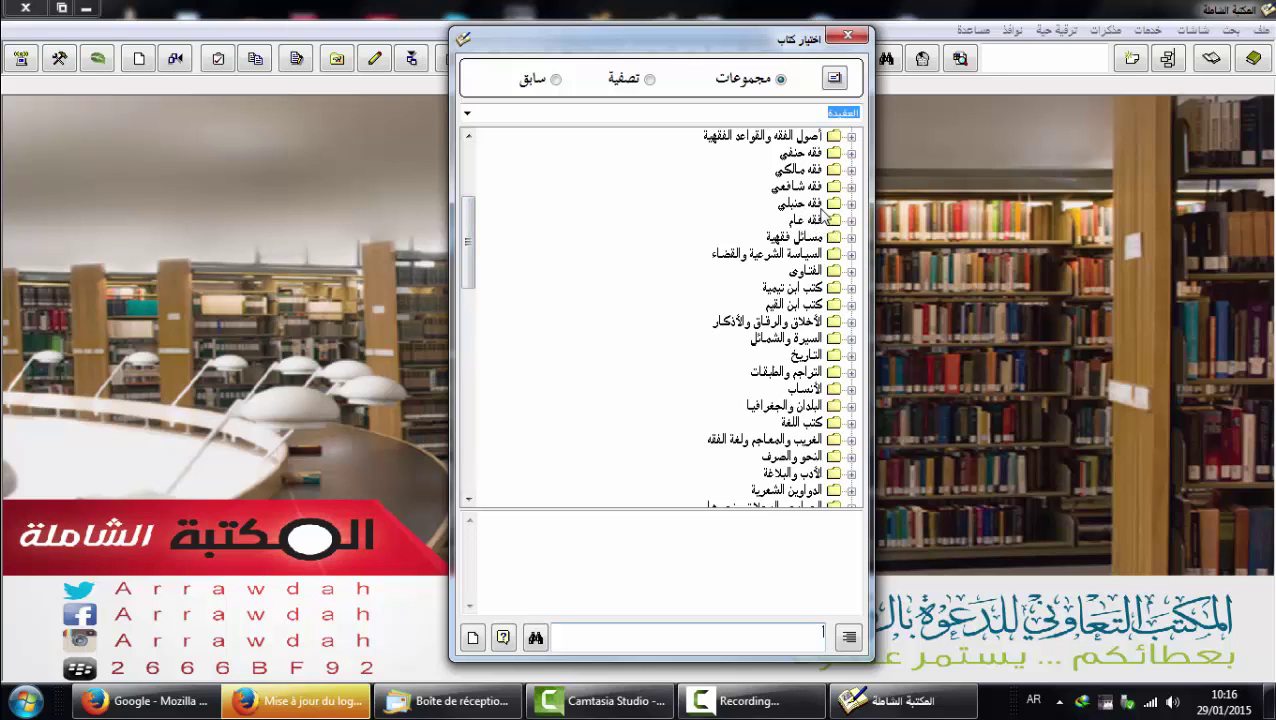
left_click_drag(467, 236, 467, 228)
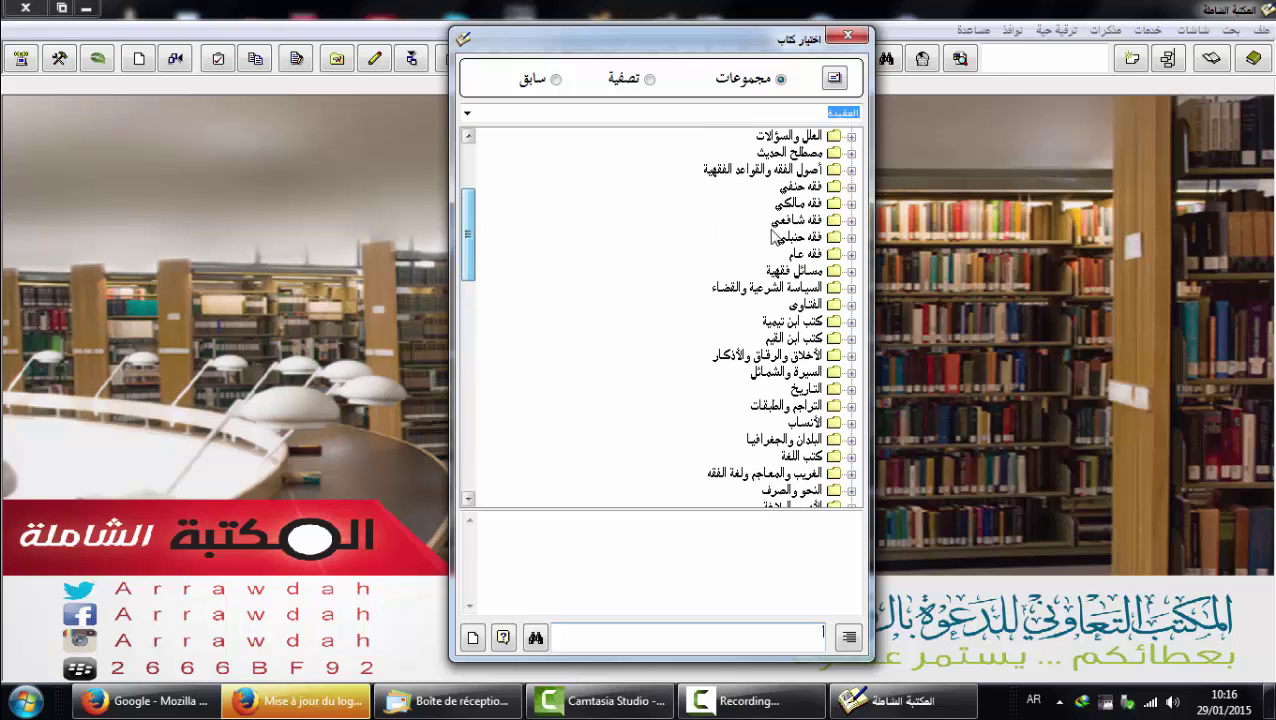
left_click(851, 237)
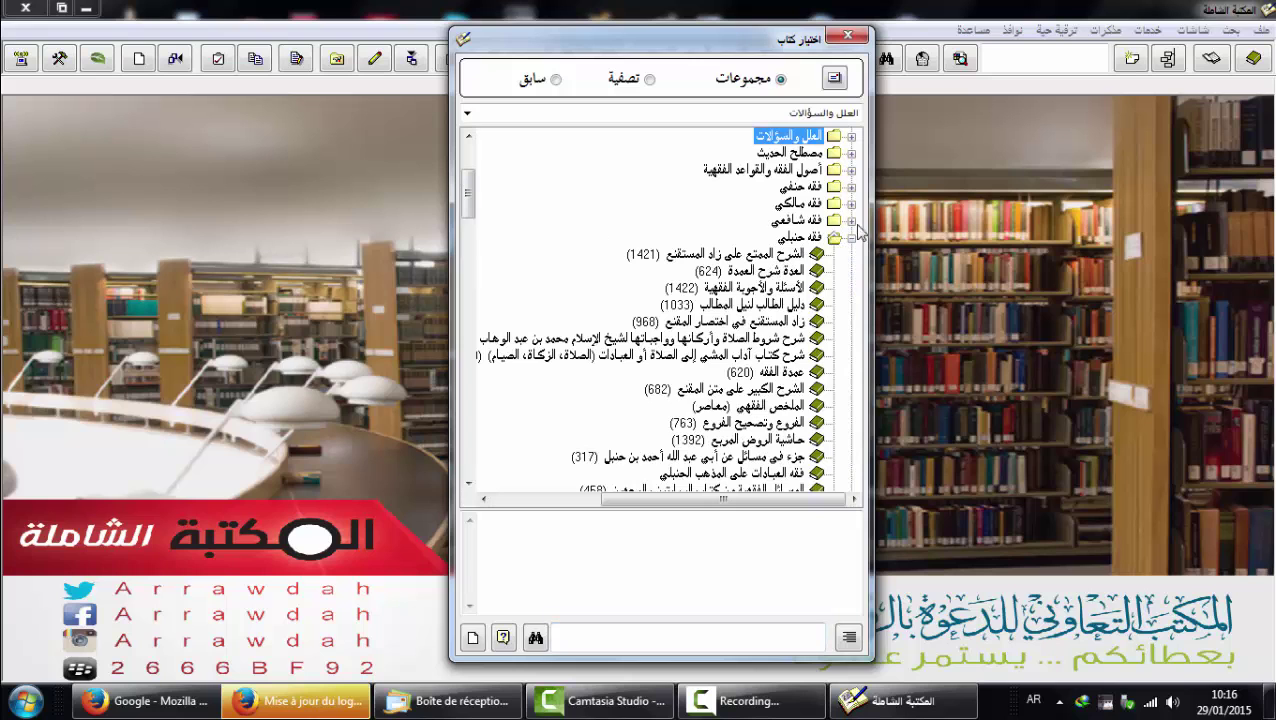
left_click_drag(648, 48, 598, 46)
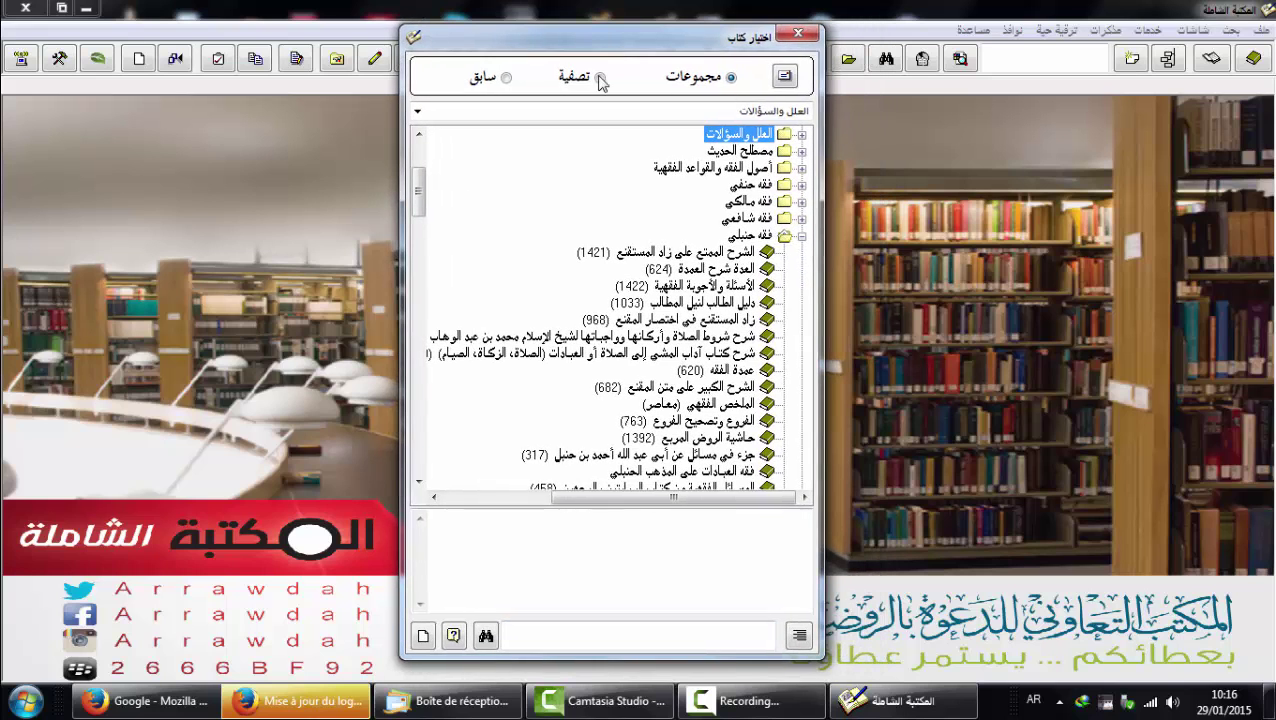
Open the book المغني لابن قدامة from the فقه حنبلي category
left_click_drag(419, 192, 420, 285)
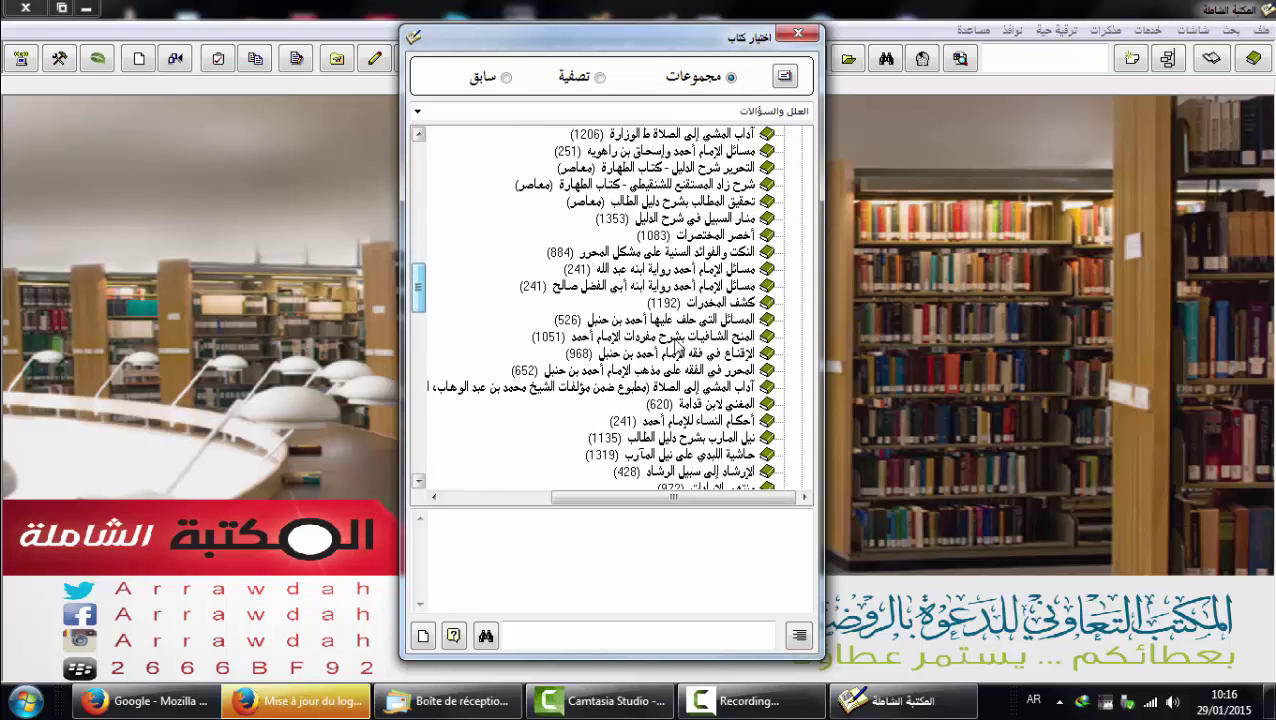
scroll(750, 305, "down", 2)
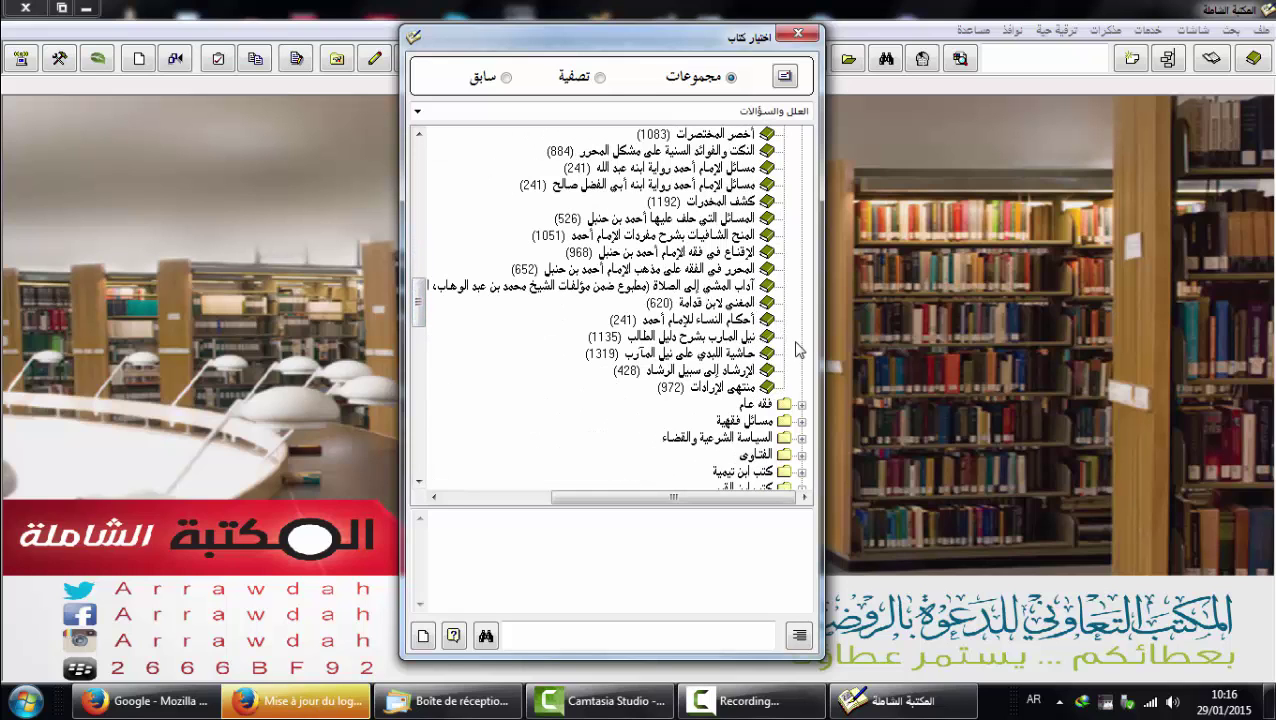
left_click(728, 305)
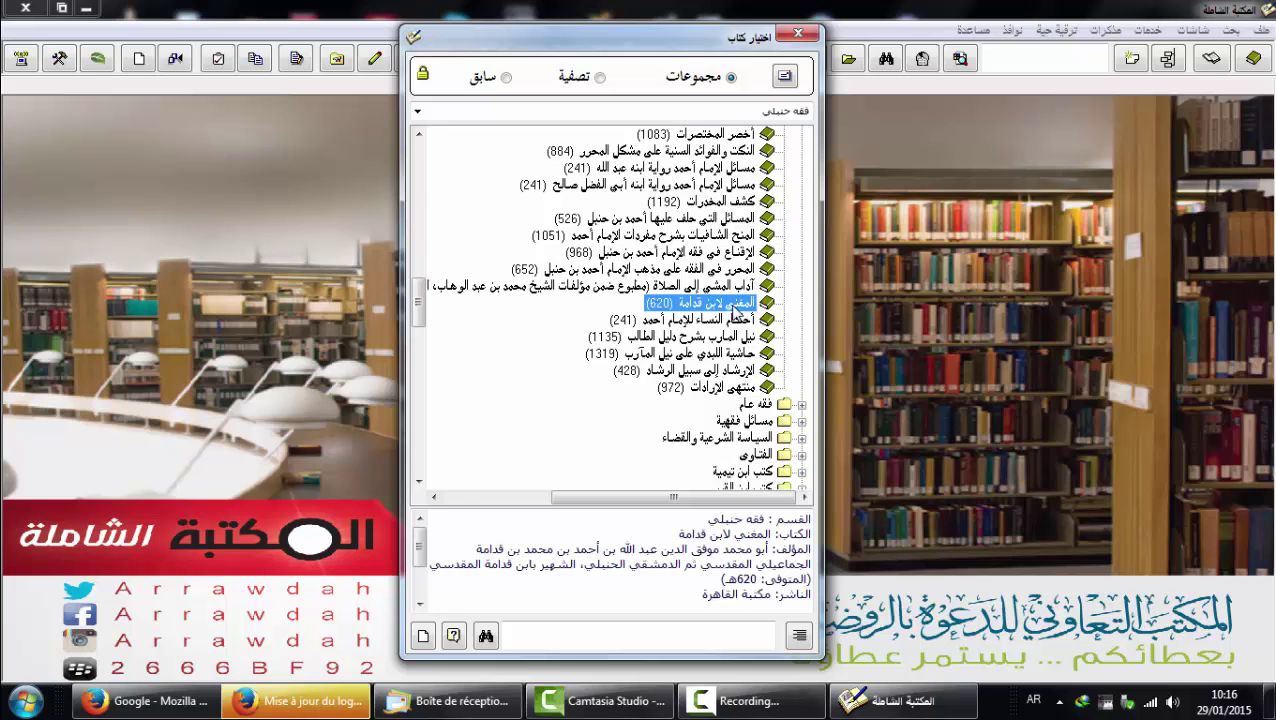
double_click(733, 304)
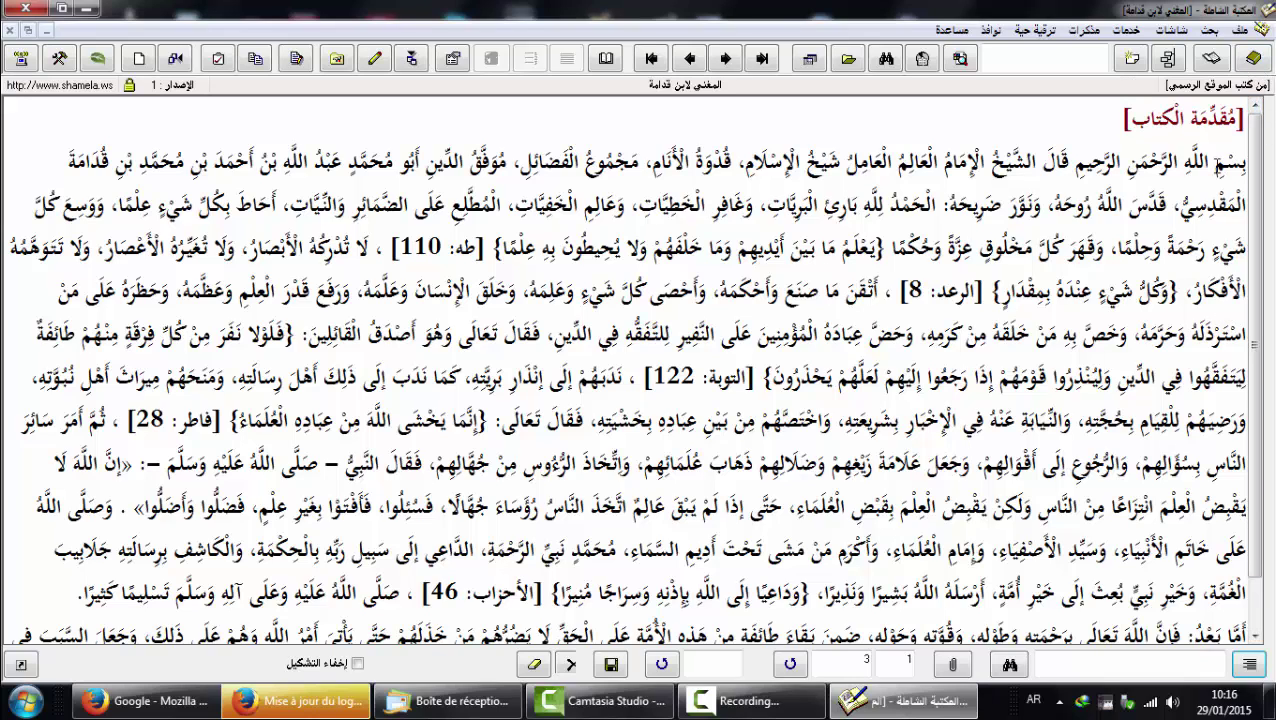
Show the book's table of contents and go to فصل أنكر وجوب الزكاة جهلا به under كتاب الزكاة
left_click(1170, 60)
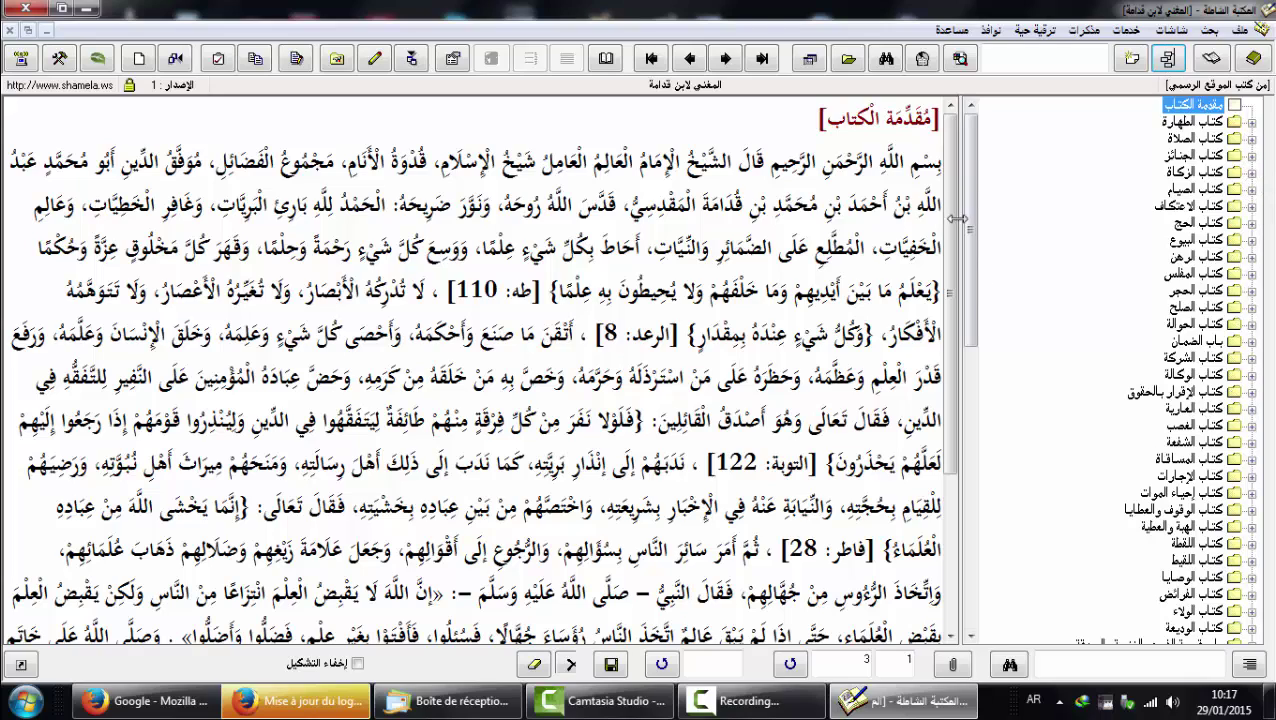
left_click_drag(968, 220, 966, 162)
left_click(1168, 59)
left_click_drag(973, 242, 1012, 200)
left_click(1251, 173)
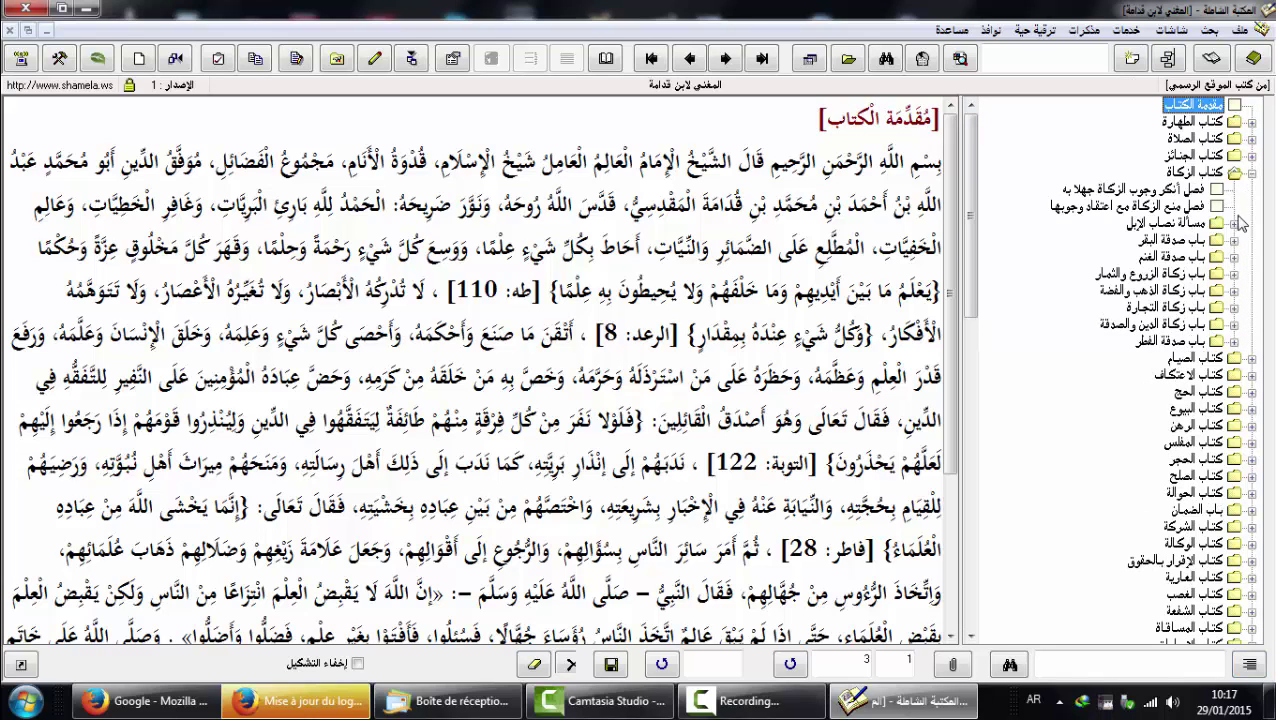
left_click(1167, 194)
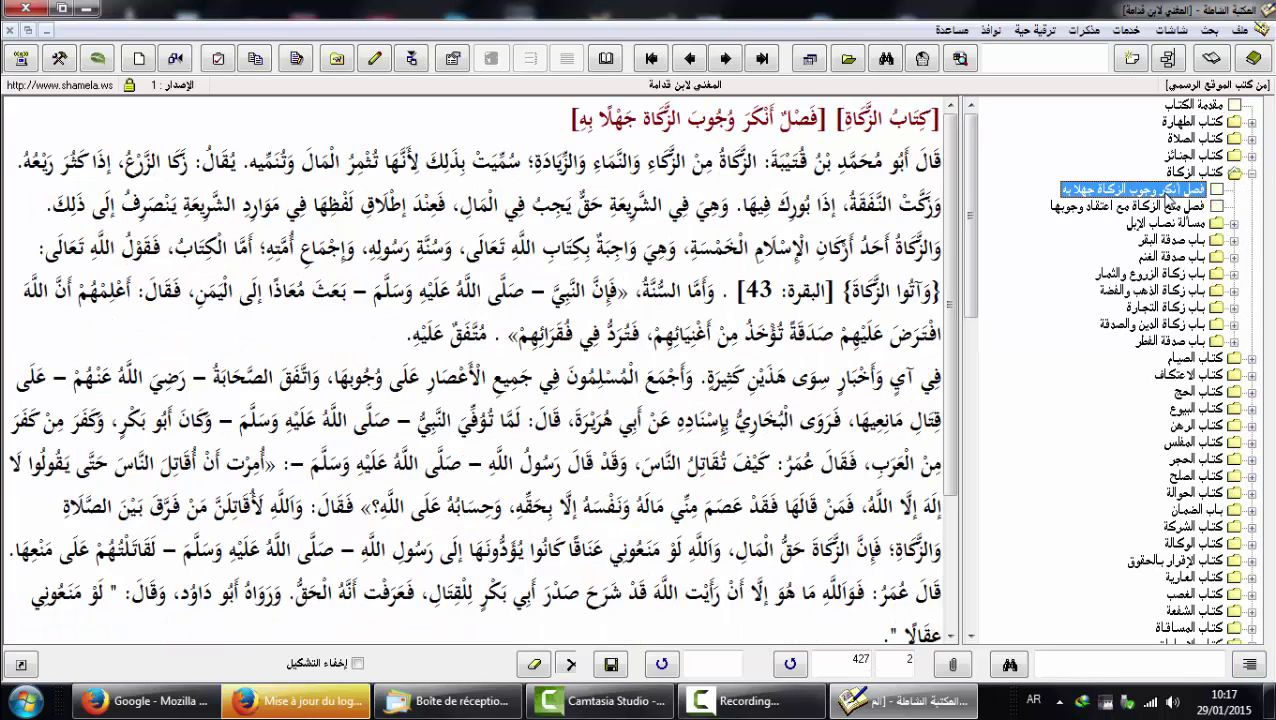
Open the card of المغني لابن قدامة and read its بطاقة, عن الكتاب and عن المؤلف information
left_click(1212, 60)
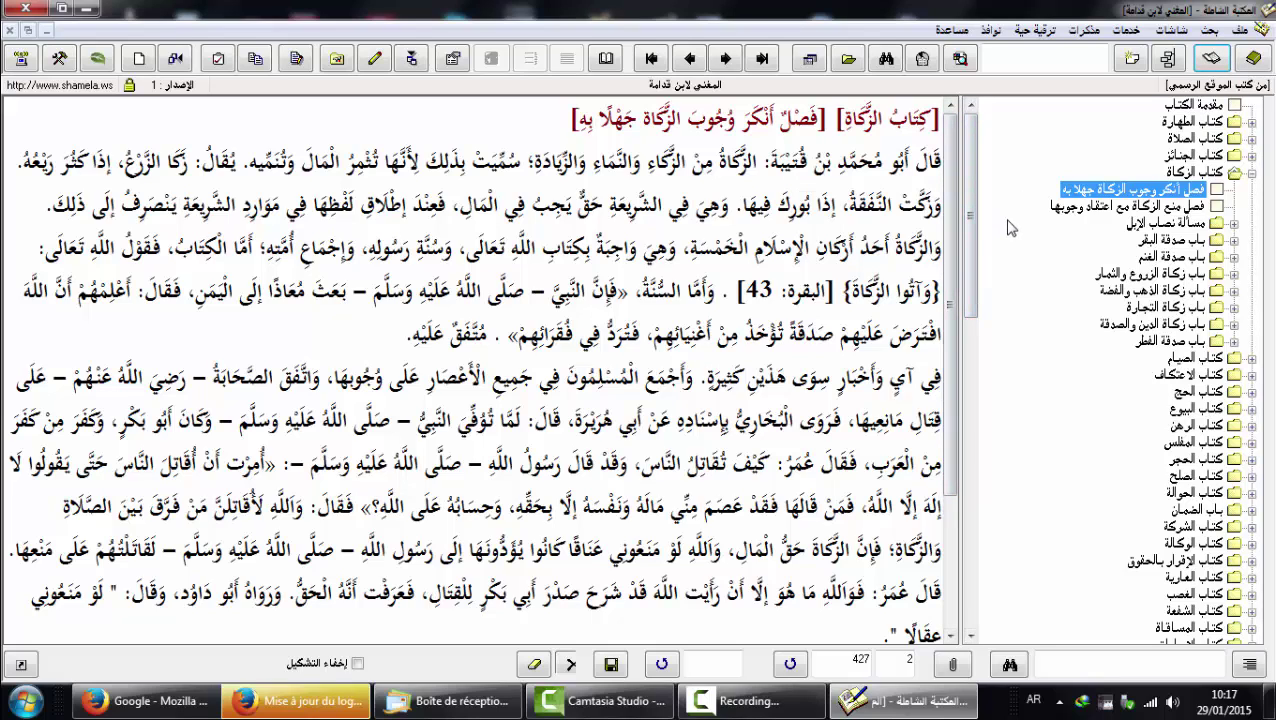
left_click(140, 60)
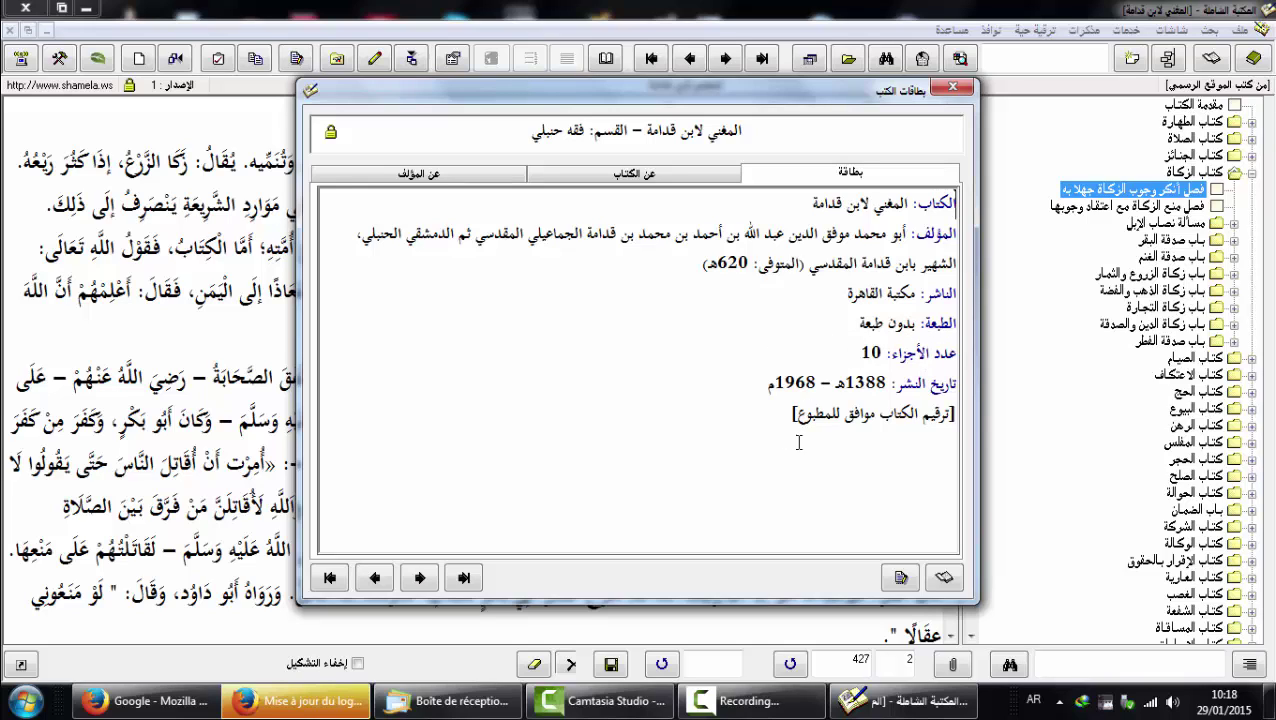
left_click(648, 176)
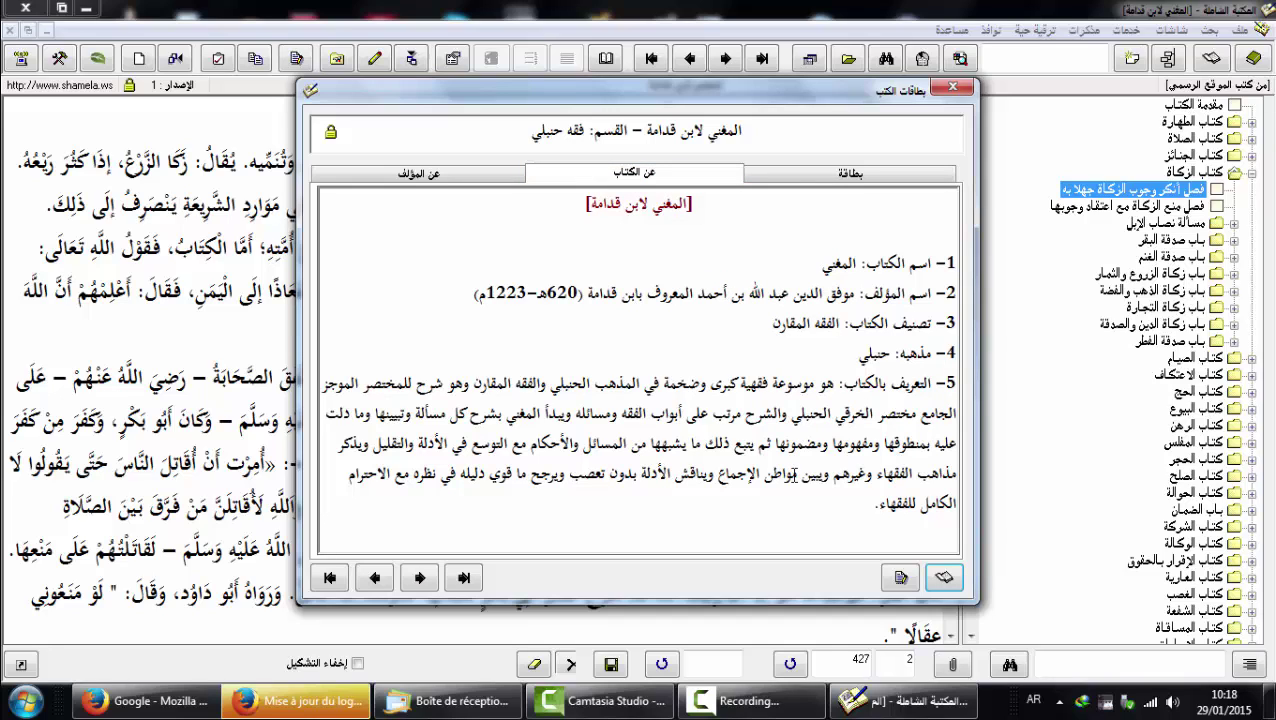
left_click(447, 177)
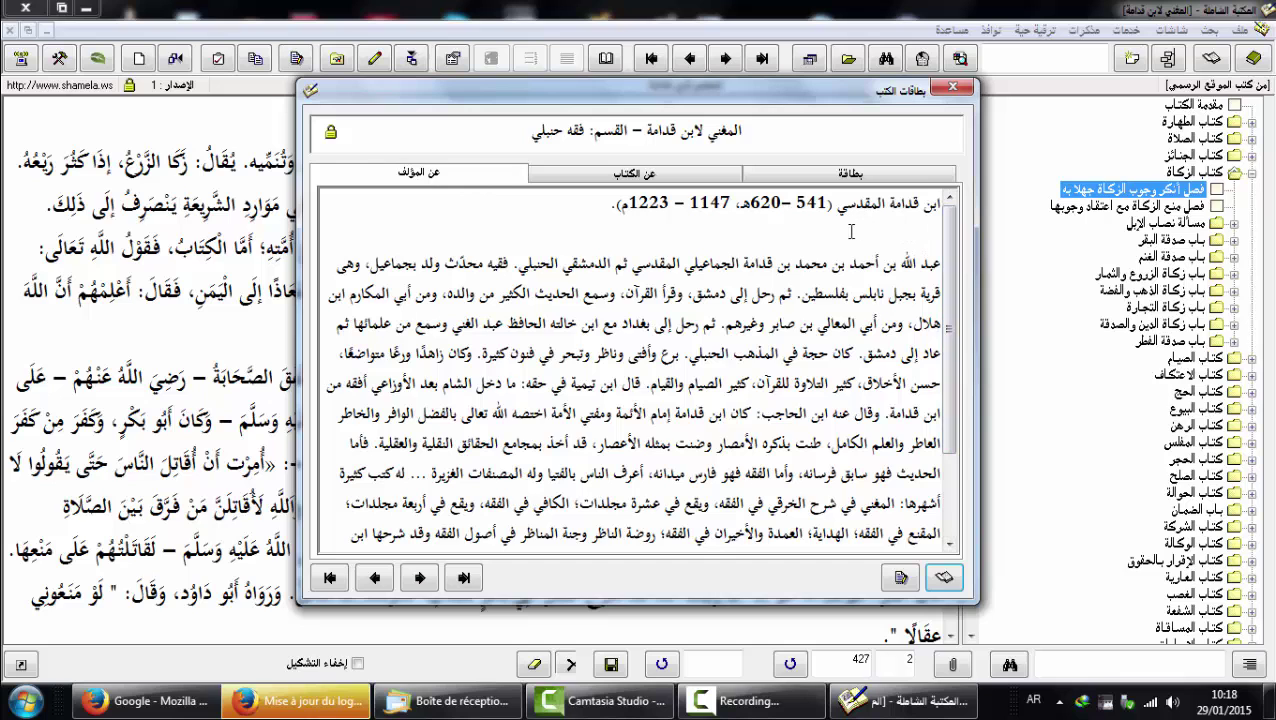
scroll(952, 370, "down", 2)
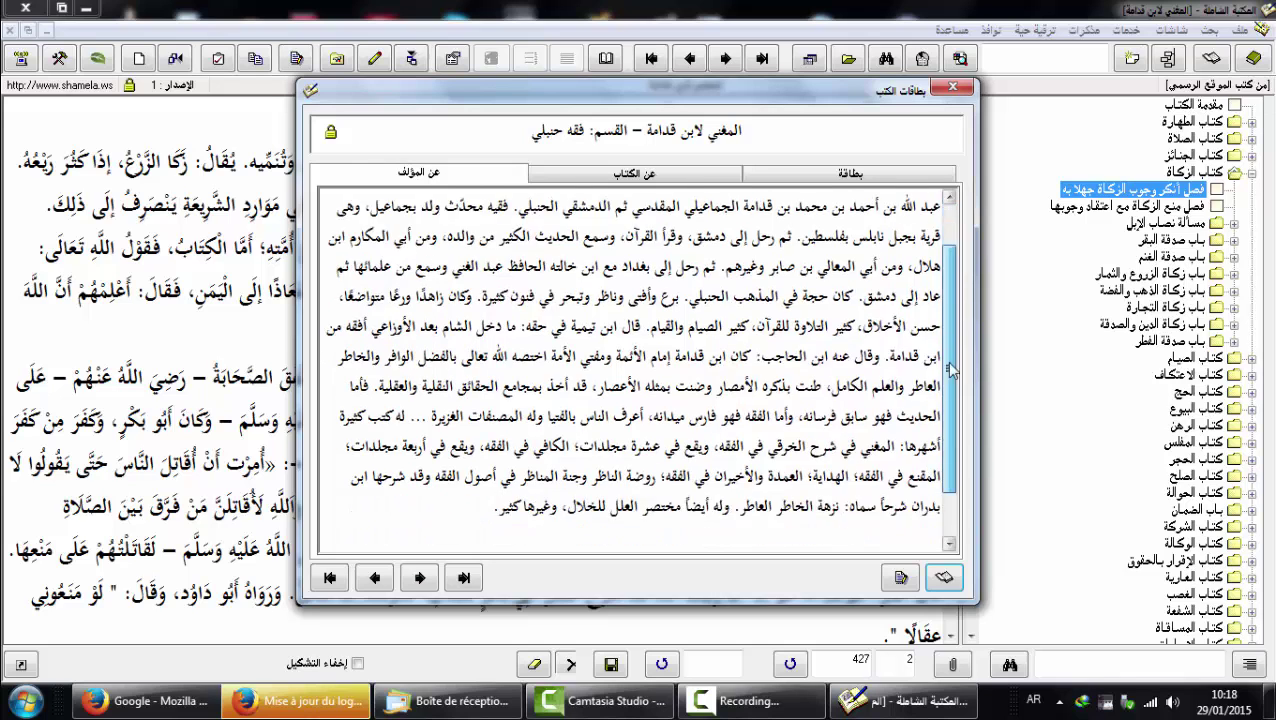
scroll(952, 370, "up", 3)
left_click_drag(712, 100, 630, 115)
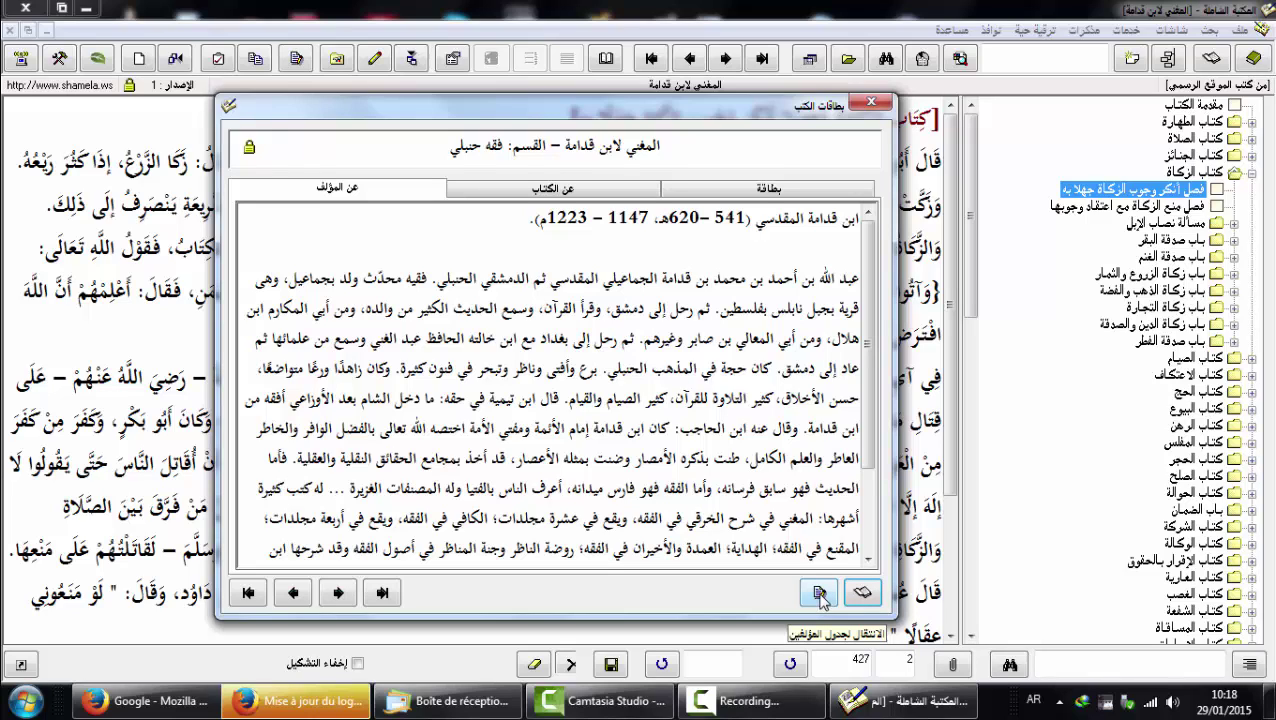
Go from the book card to the authors table and select المناظرة في القرآن among the author's books
left_click(819, 594)
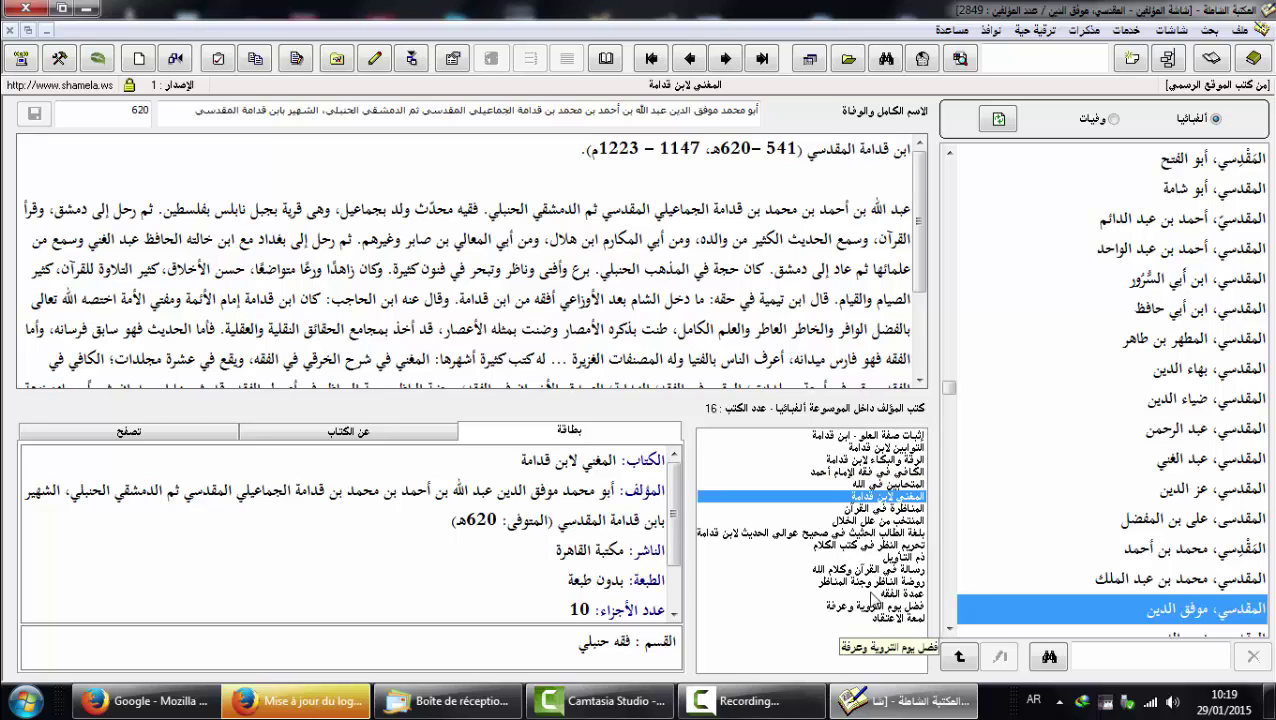
left_click(888, 509)
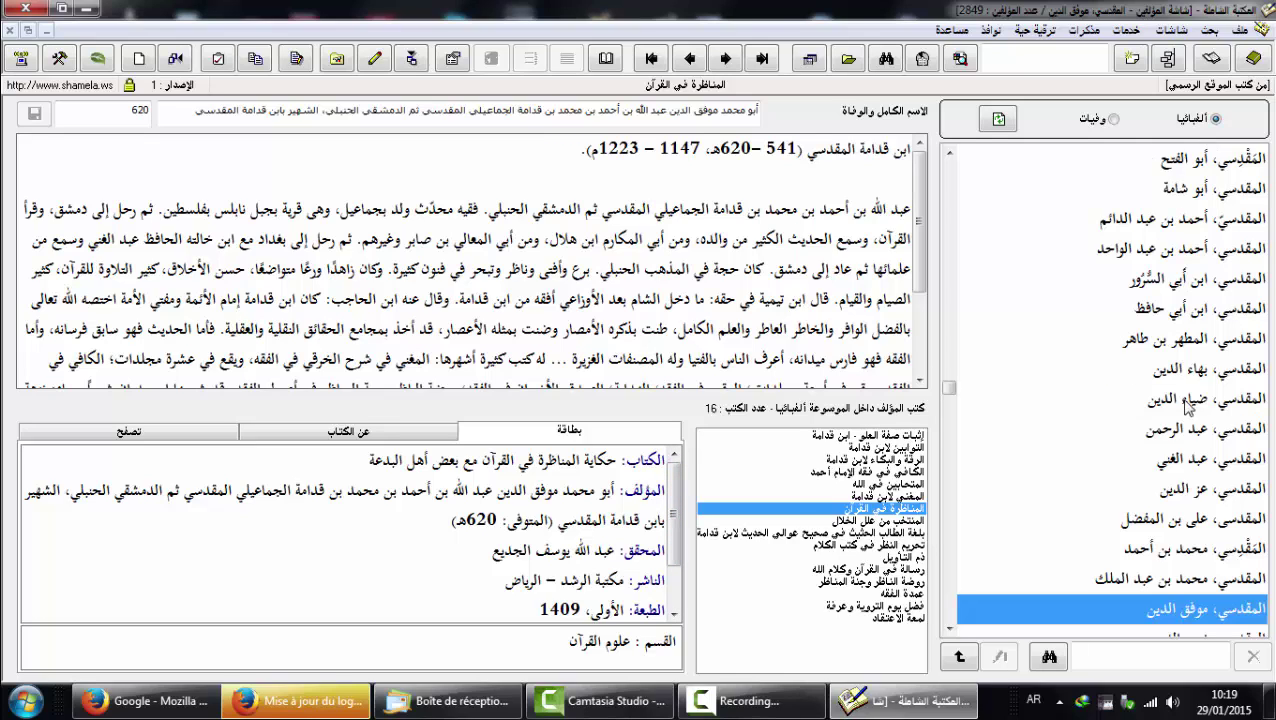
Browse the alphabetical author list from its beginning and display the entry for أبو البركات النسفي
scroll(953, 393, "up", 3)
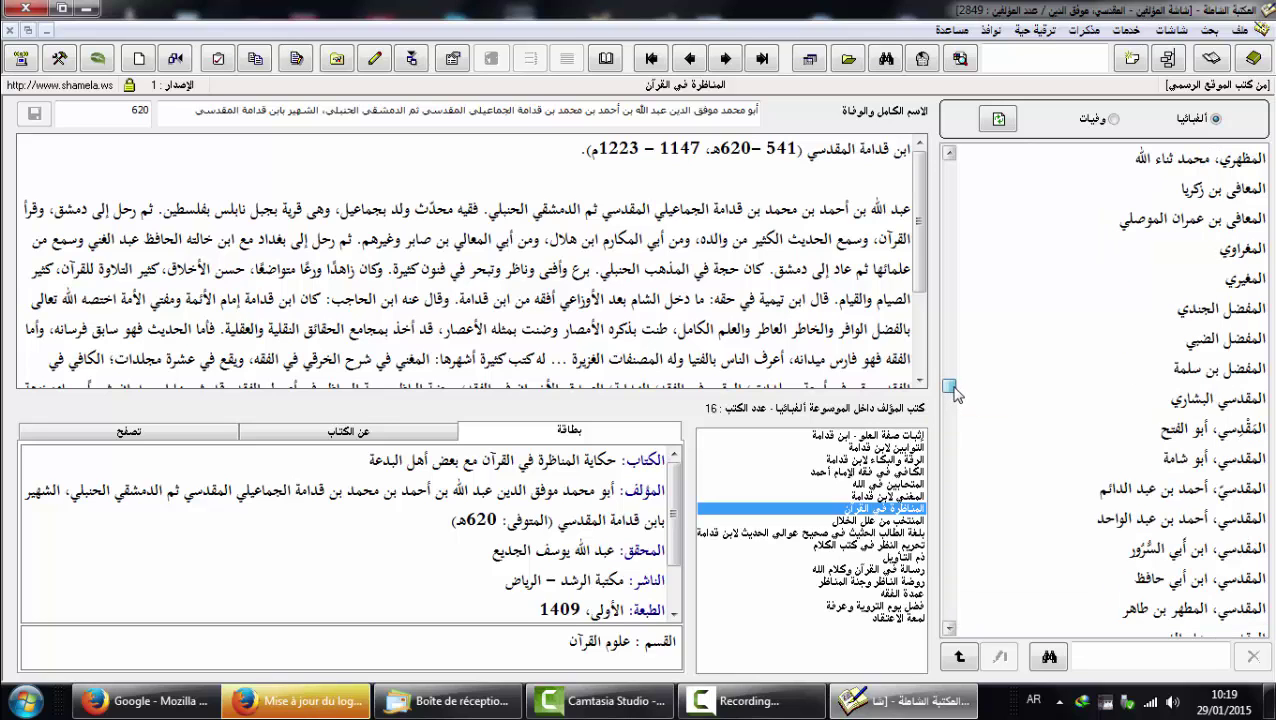
left_click_drag(953, 391, 957, 170)
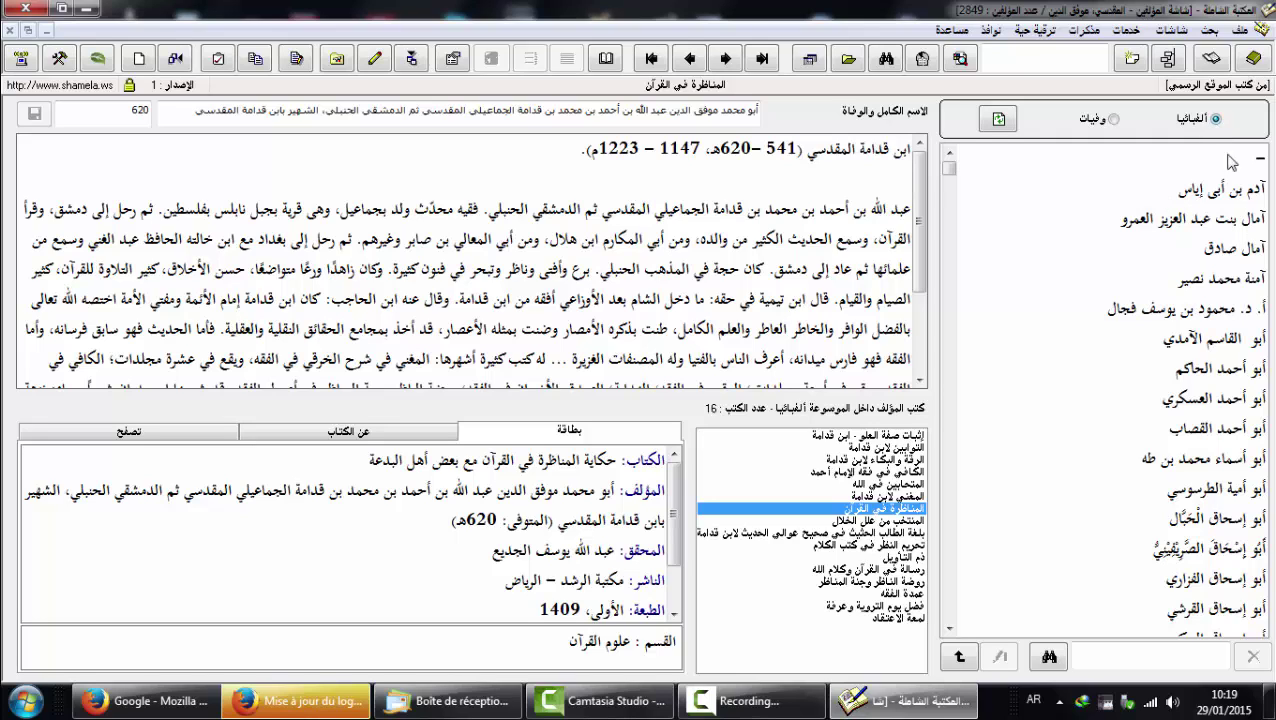
scroll(953, 176, "down", 5)
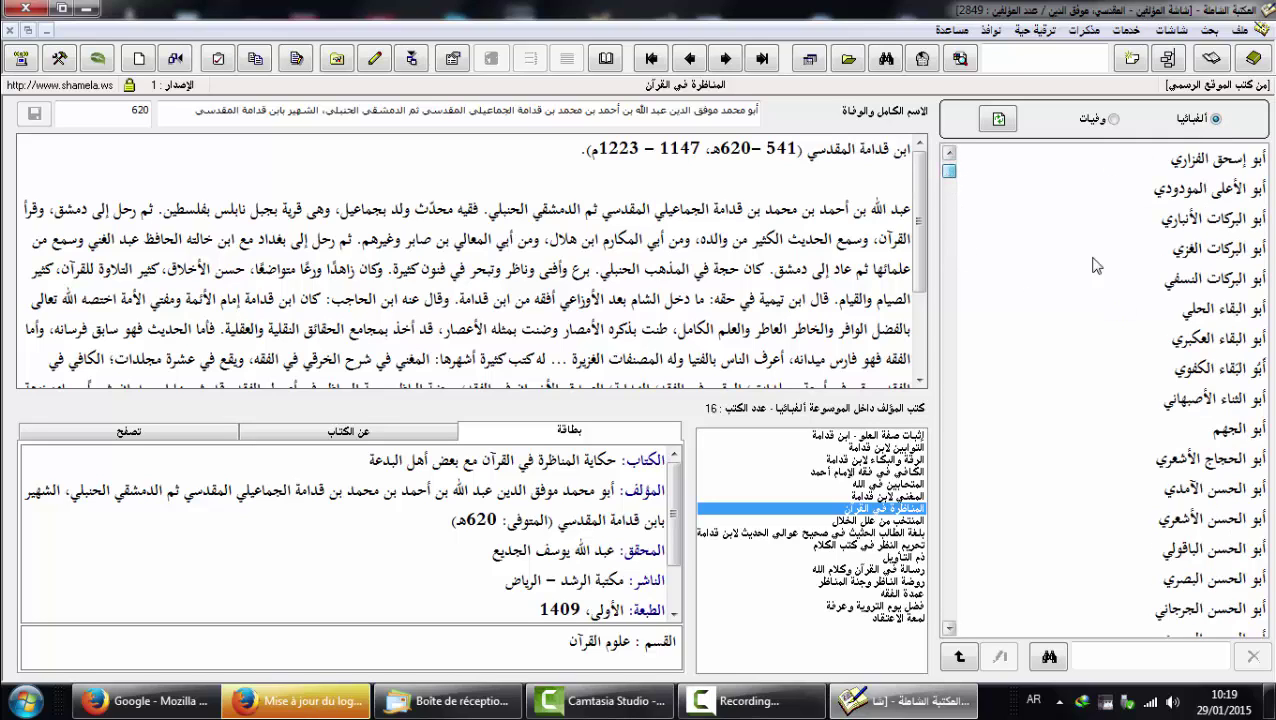
left_click(1192, 278)
scroll(1245, 316, "down", 10)
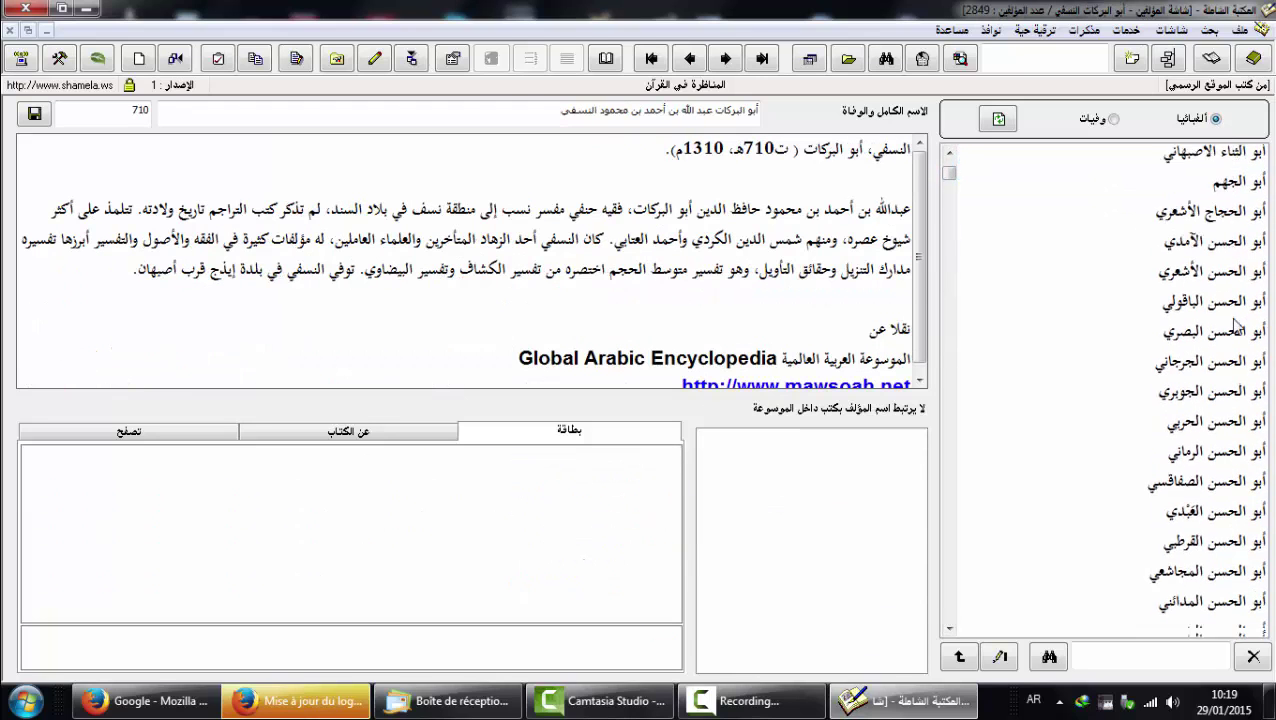
scroll(1252, 342, "down", 12)
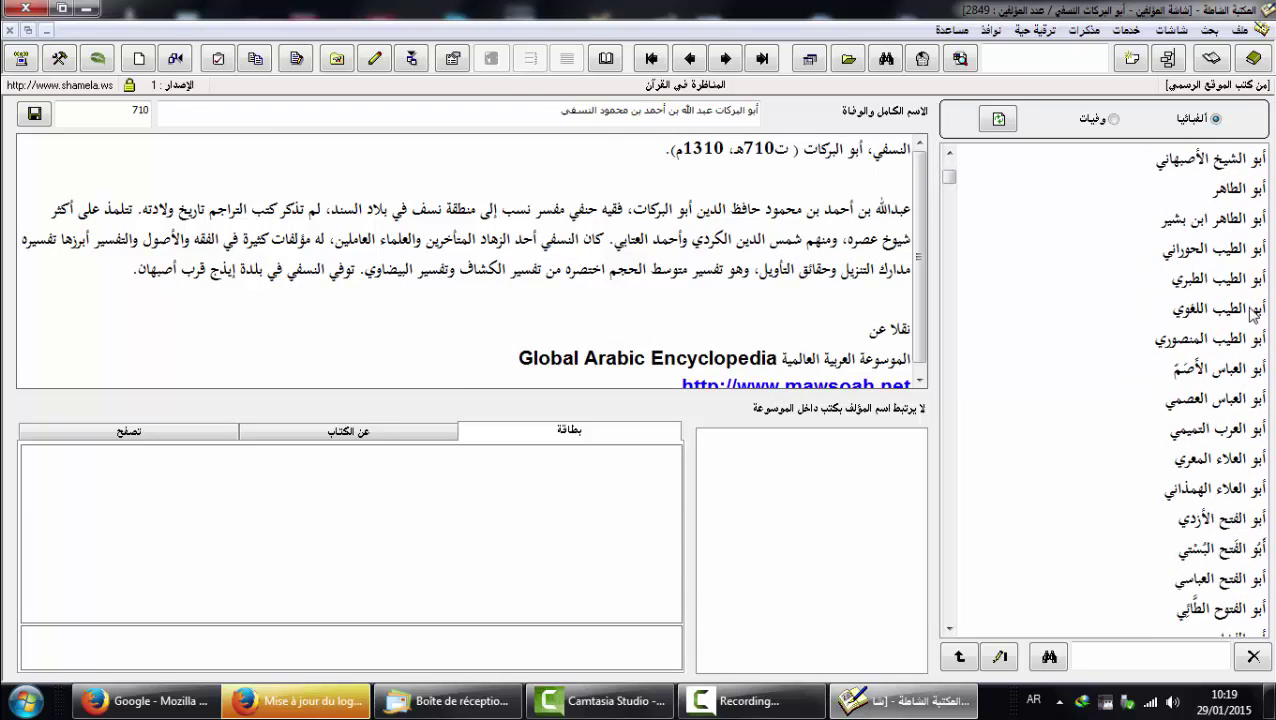
scroll(1254, 455, "down", 5)
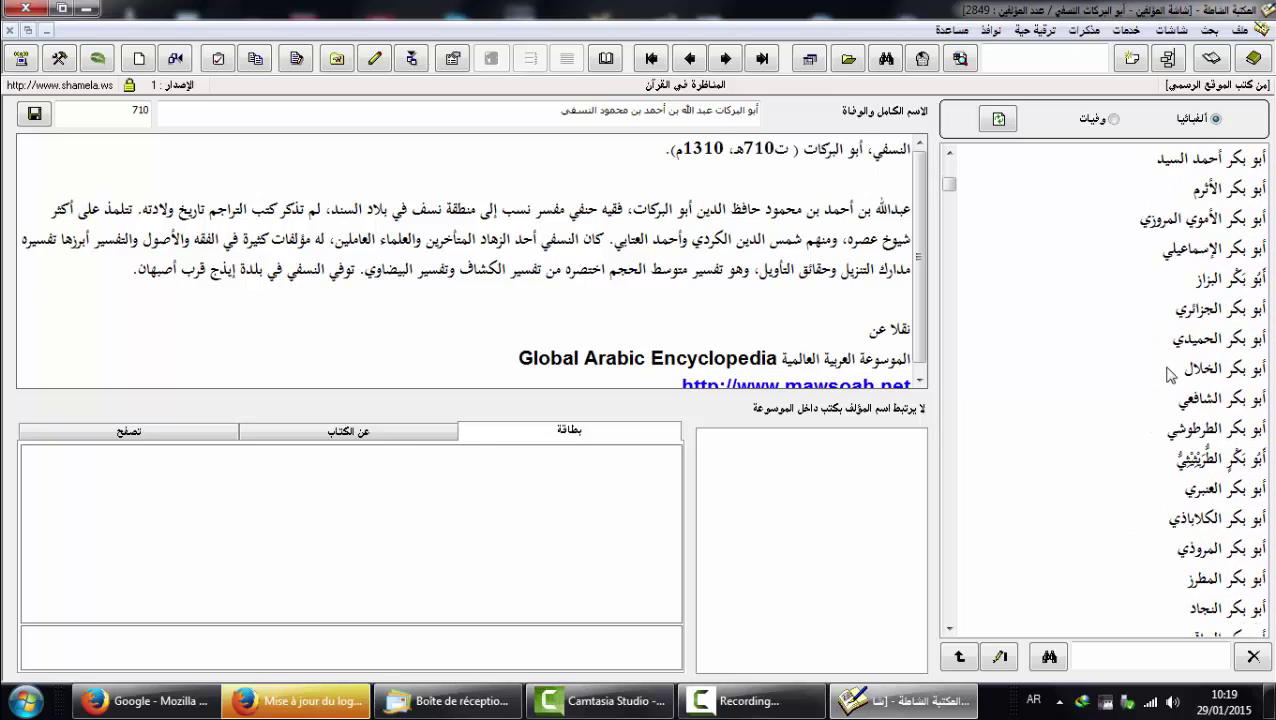
Order the author list by وفيات and display the entry for لبيد بن ربيعة near its beginning
left_click(1114, 119)
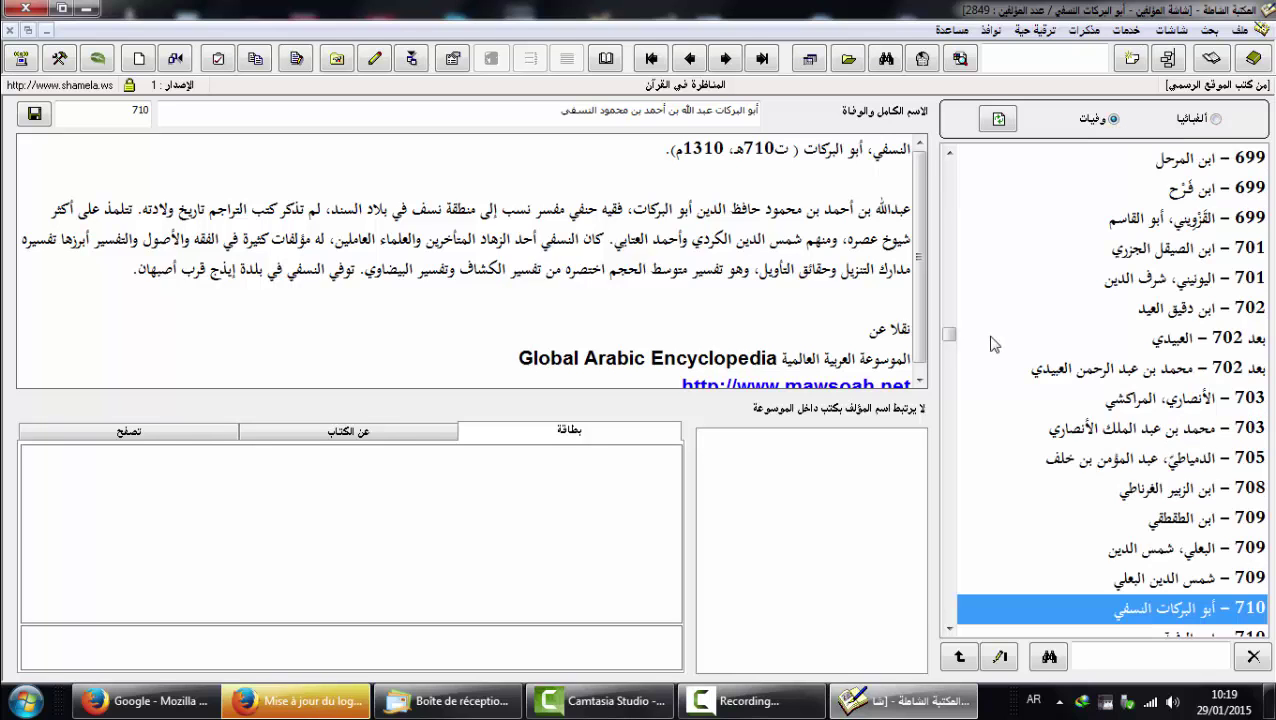
left_click_drag(949, 336, 968, 172)
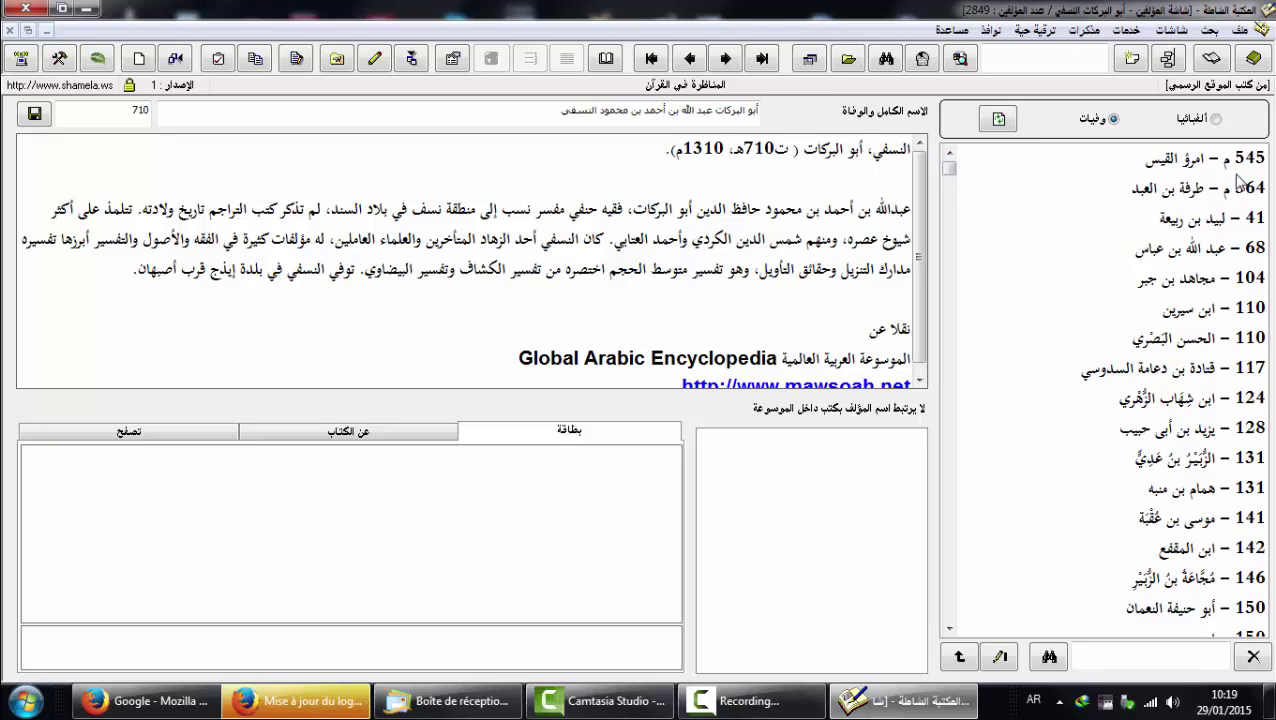
left_click(1258, 224)
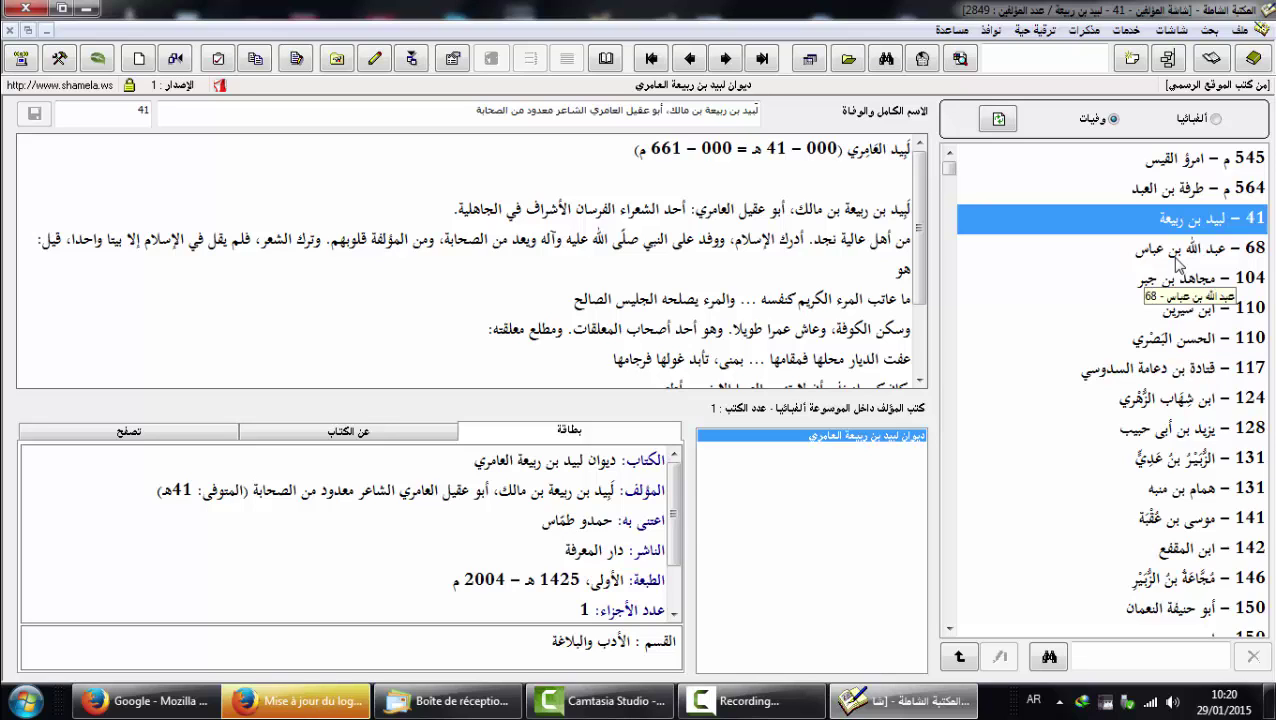
Display the entries for عبد الله بن عباس, سيبويه and ابن المبارك in the author list ordered by وفيات
left_click(1240, 260)
scroll(1230, 270, "down", 4)
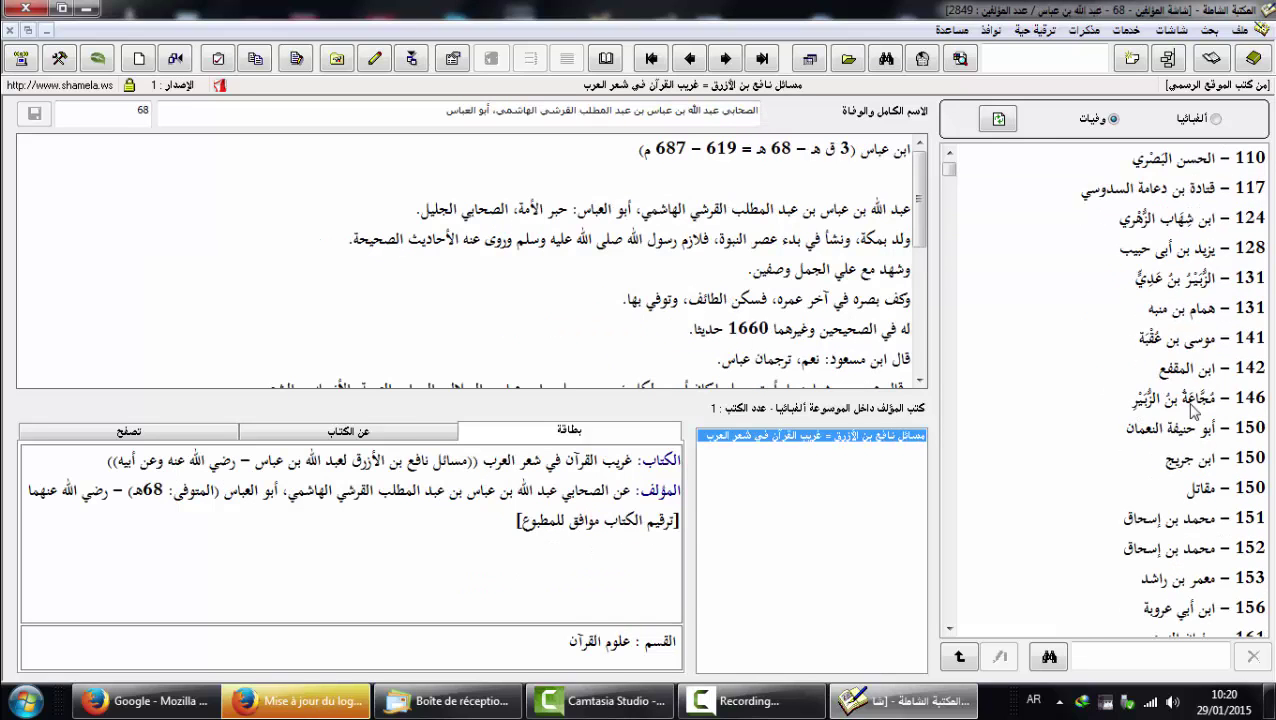
scroll(1210, 290, "down", 1)
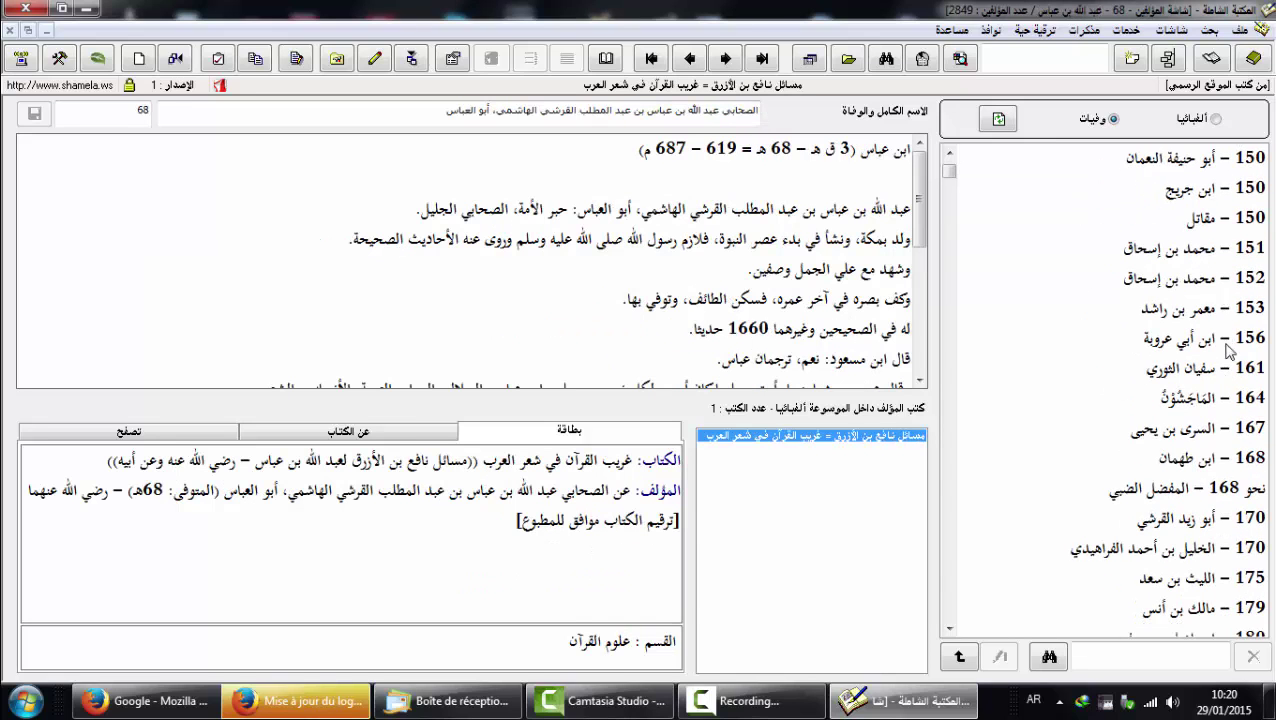
scroll(1230, 320, "down", 2)
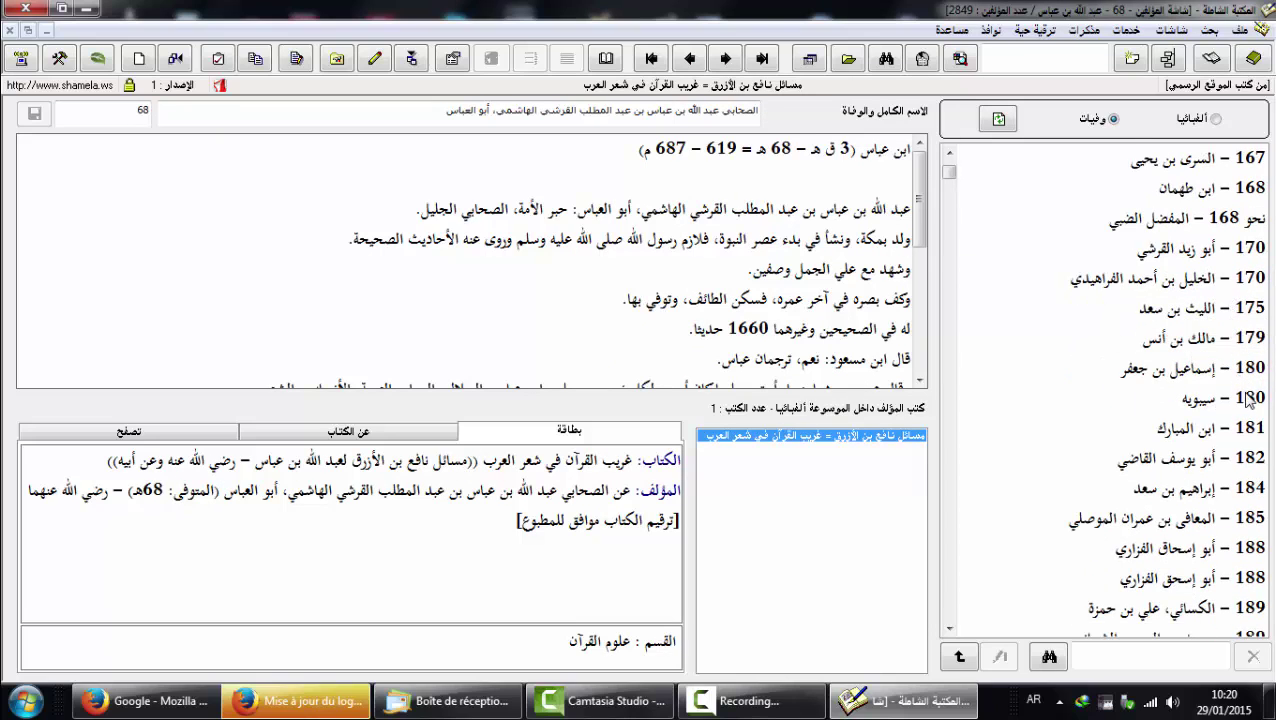
scroll(1245, 380, "down", 2)
left_click(1225, 308)
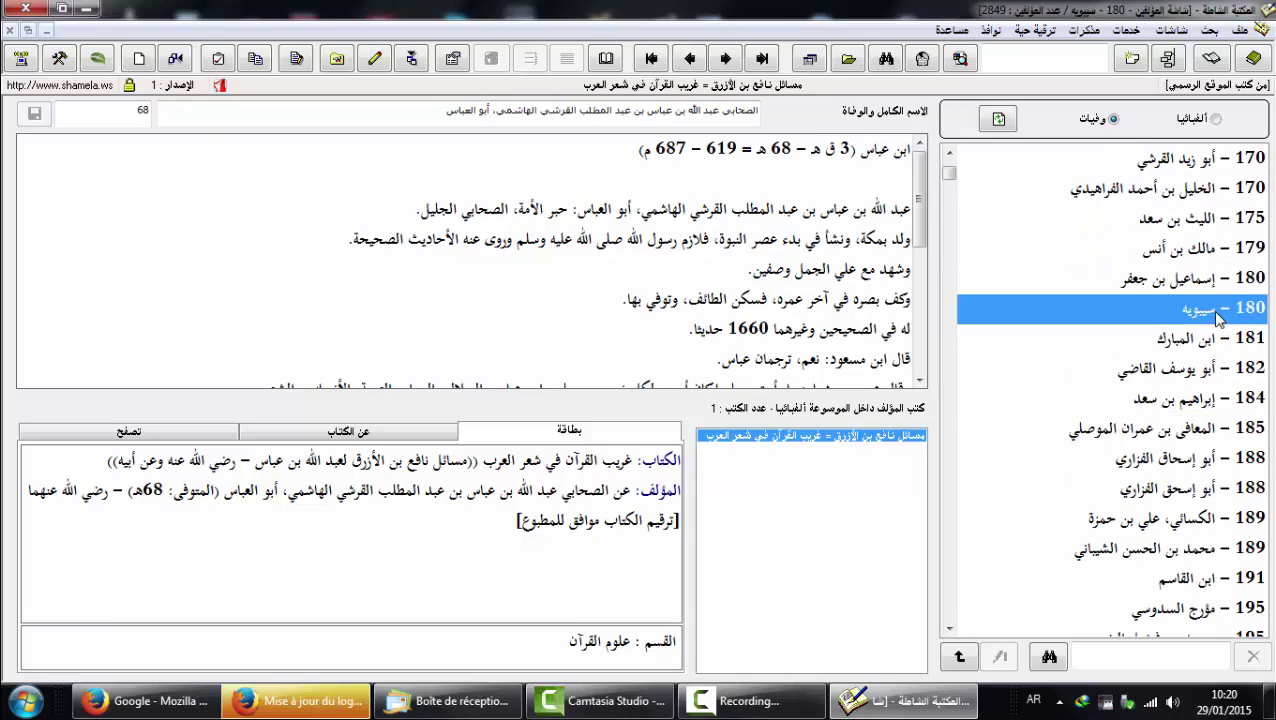
scroll(1235, 315, "down", 1)
left_click(1190, 252)
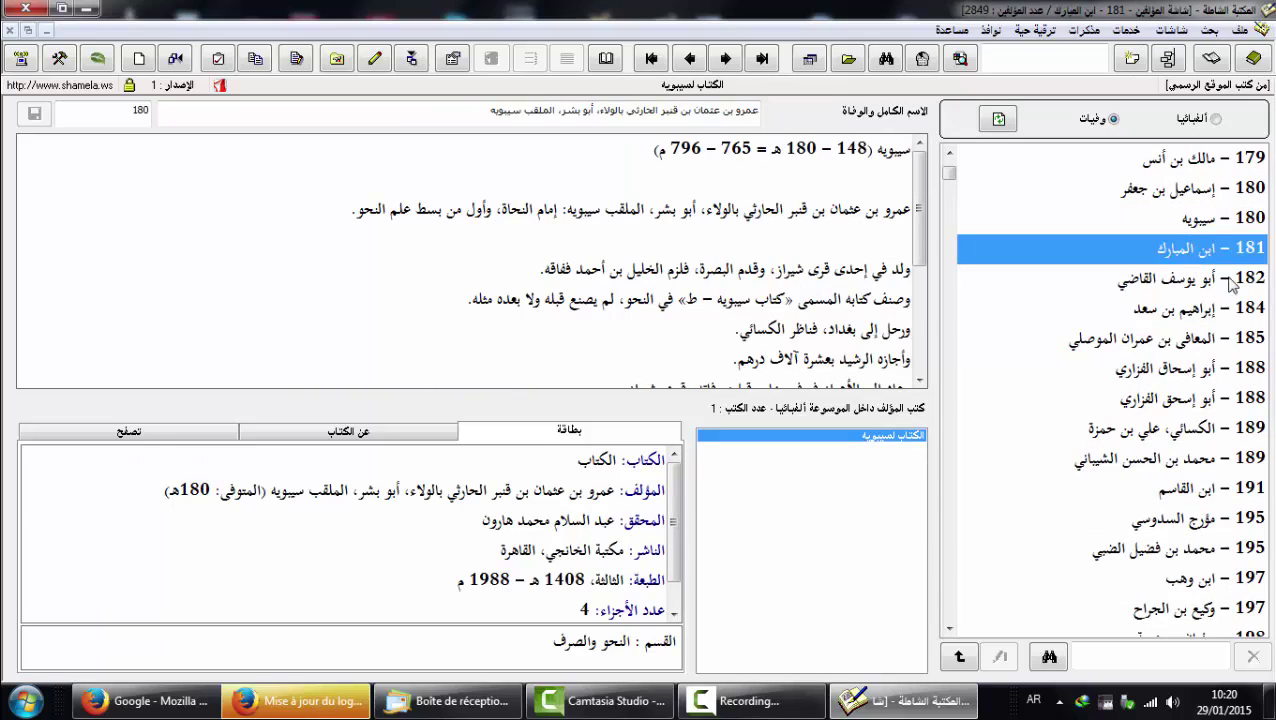
Display the entries for قطرب (206) and الشافعي (204) further along the وفيات author list
scroll(1230, 300, "down", 1)
scroll(1265, 340, "down", 2)
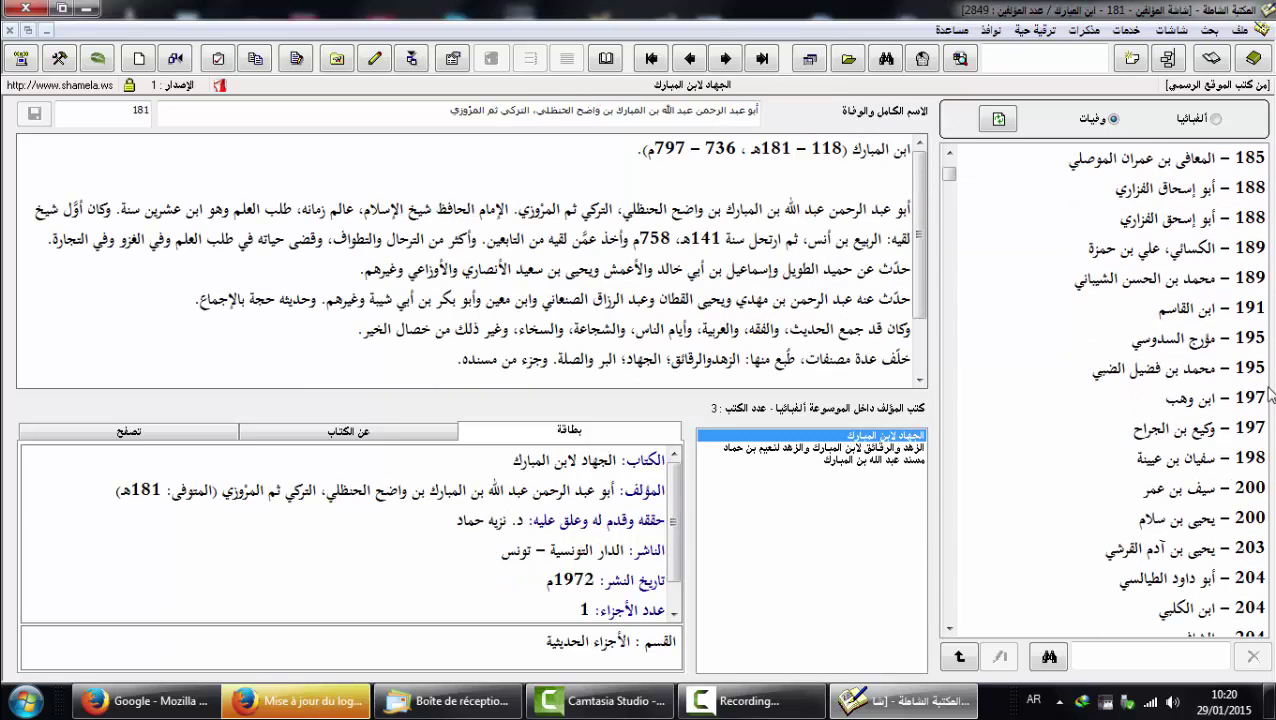
scroll(1266, 395, "down", 1)
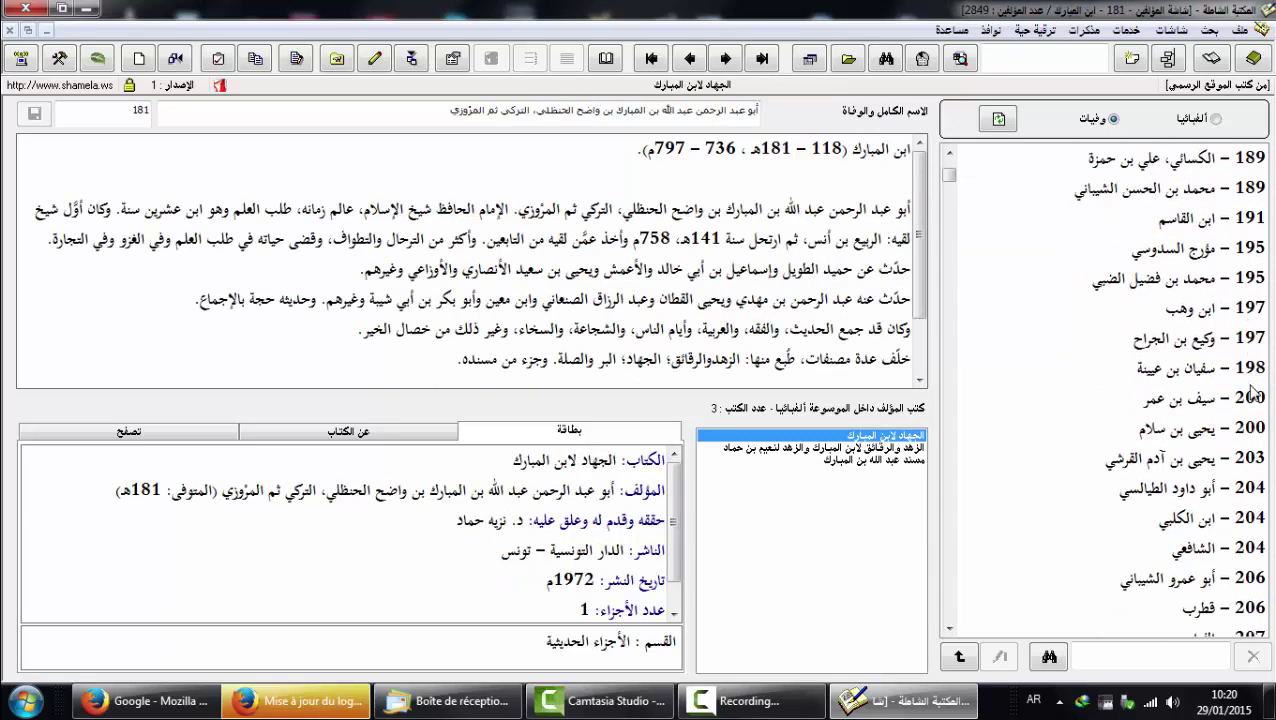
scroll(1260, 480, "down", 3)
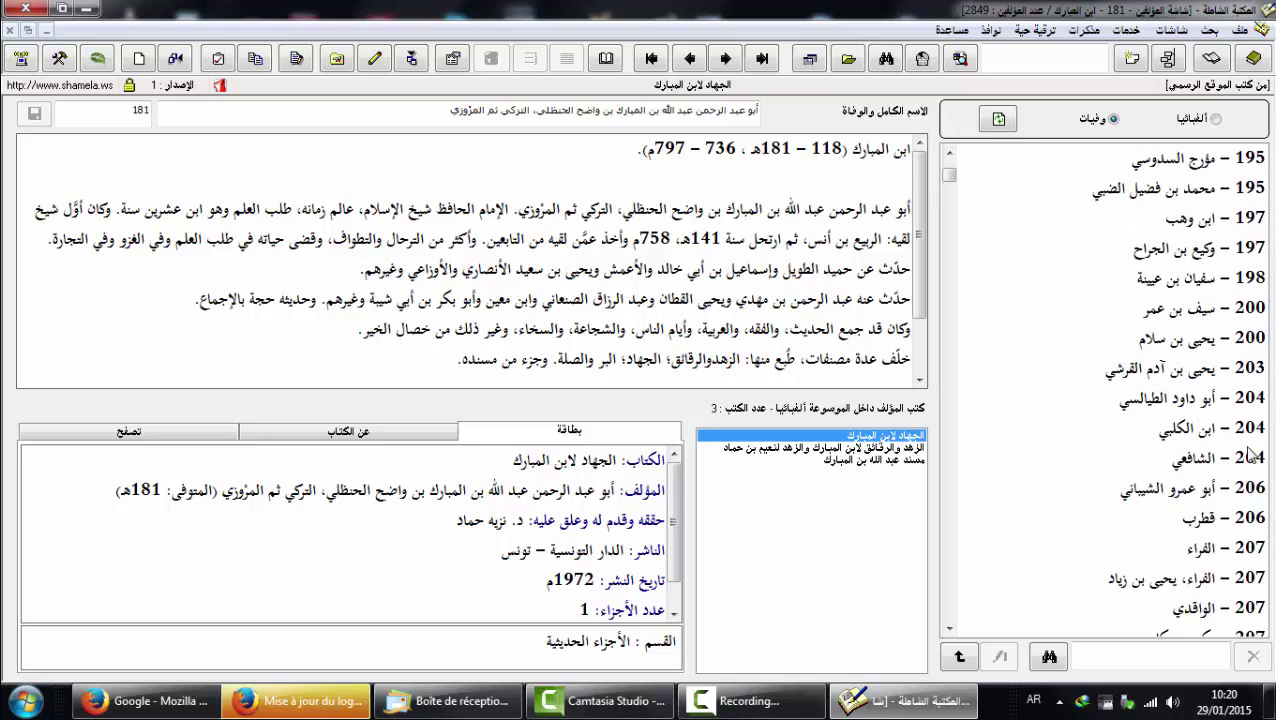
scroll(1250, 460, "down", 2)
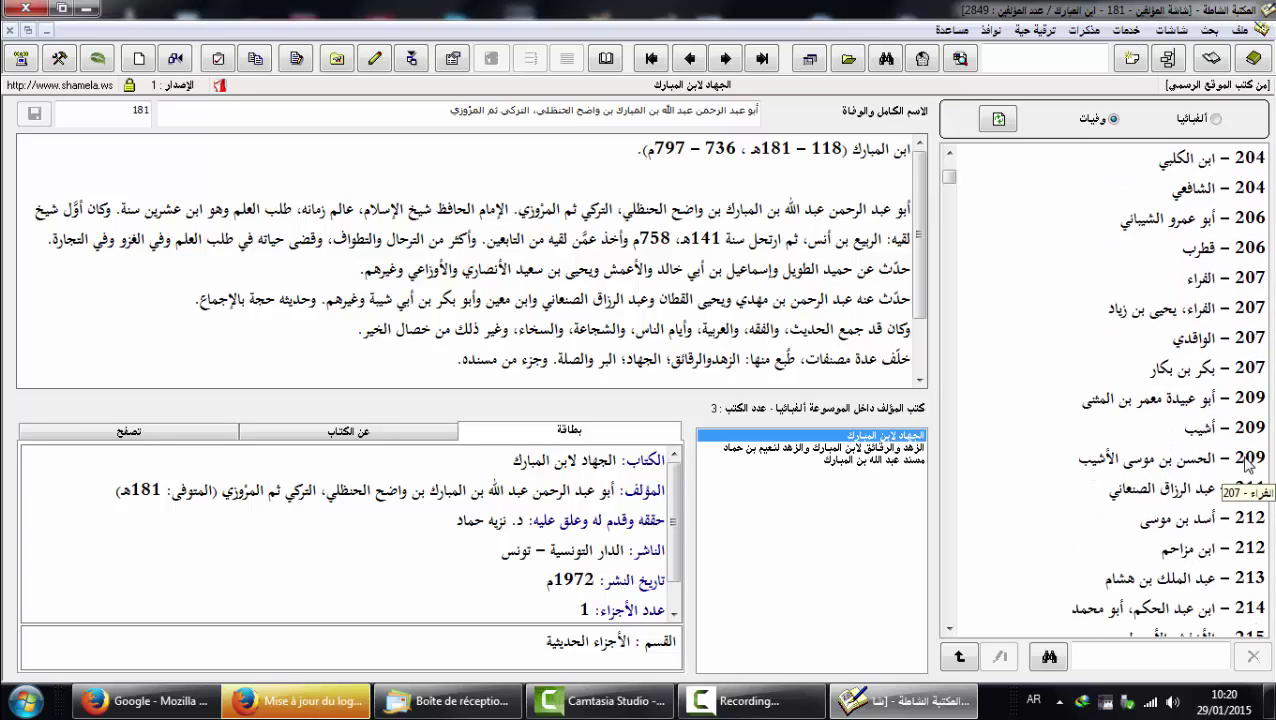
left_click(1222, 250)
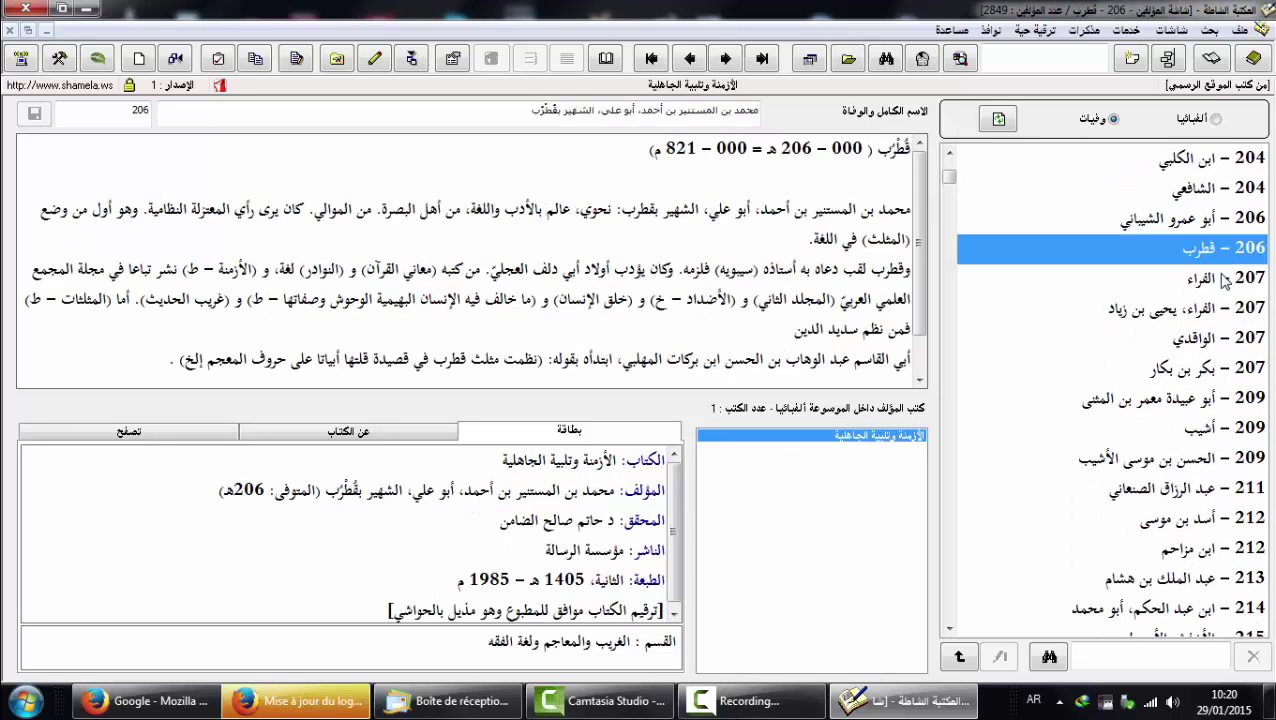
left_click(1210, 197)
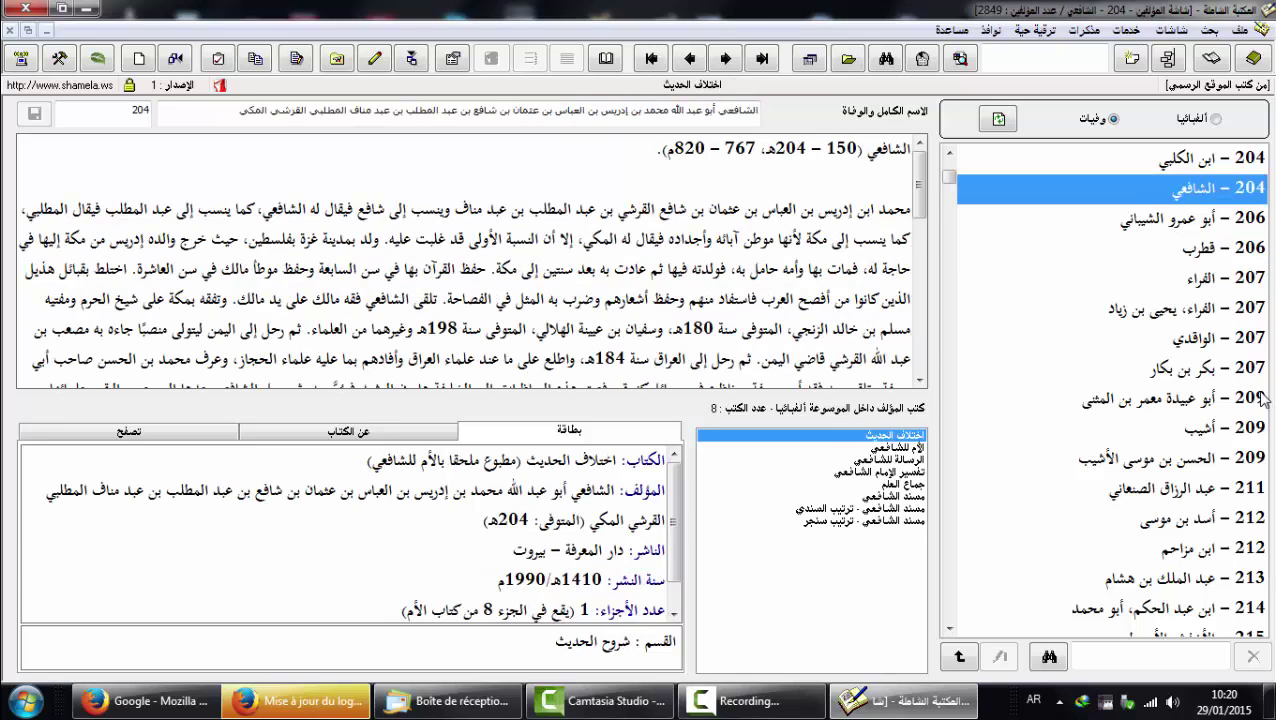
Examine how the وفيات author list continues after الشافعي through the authors who died in the 230s
scroll(1262, 400, "down", 1)
scroll(1258, 390, "down", 1)
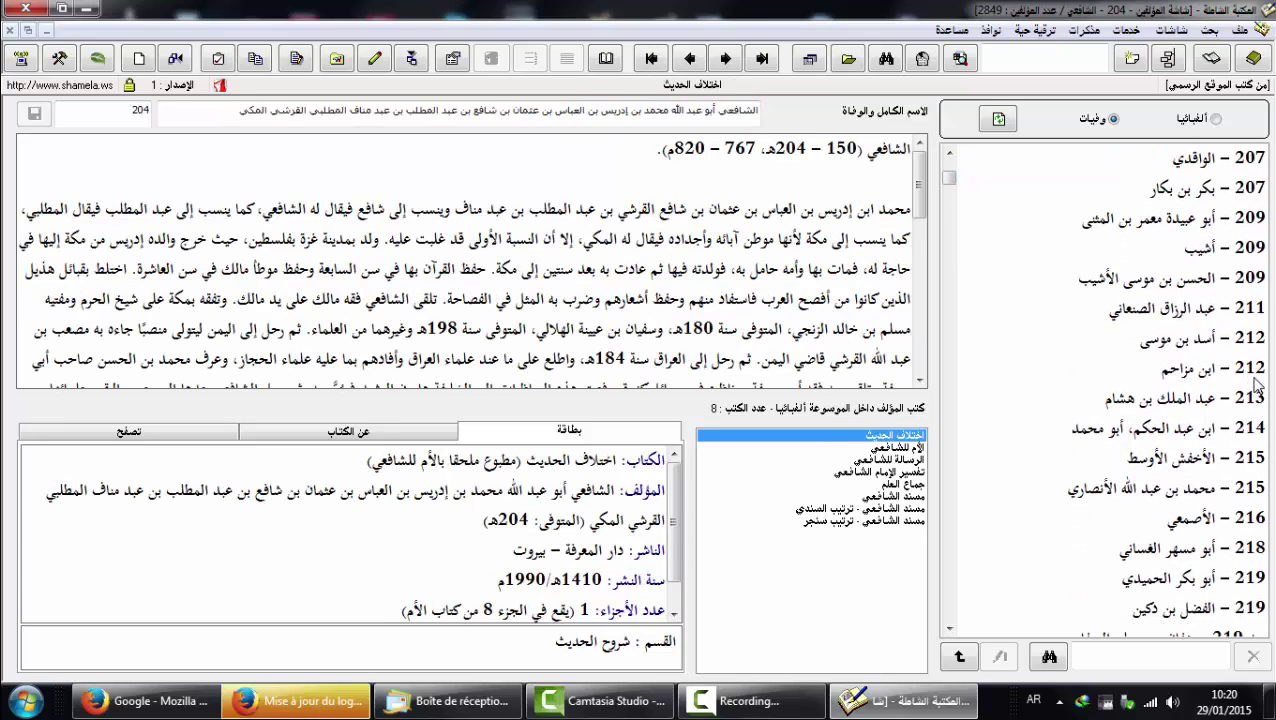
scroll(1256, 386, "down", 1)
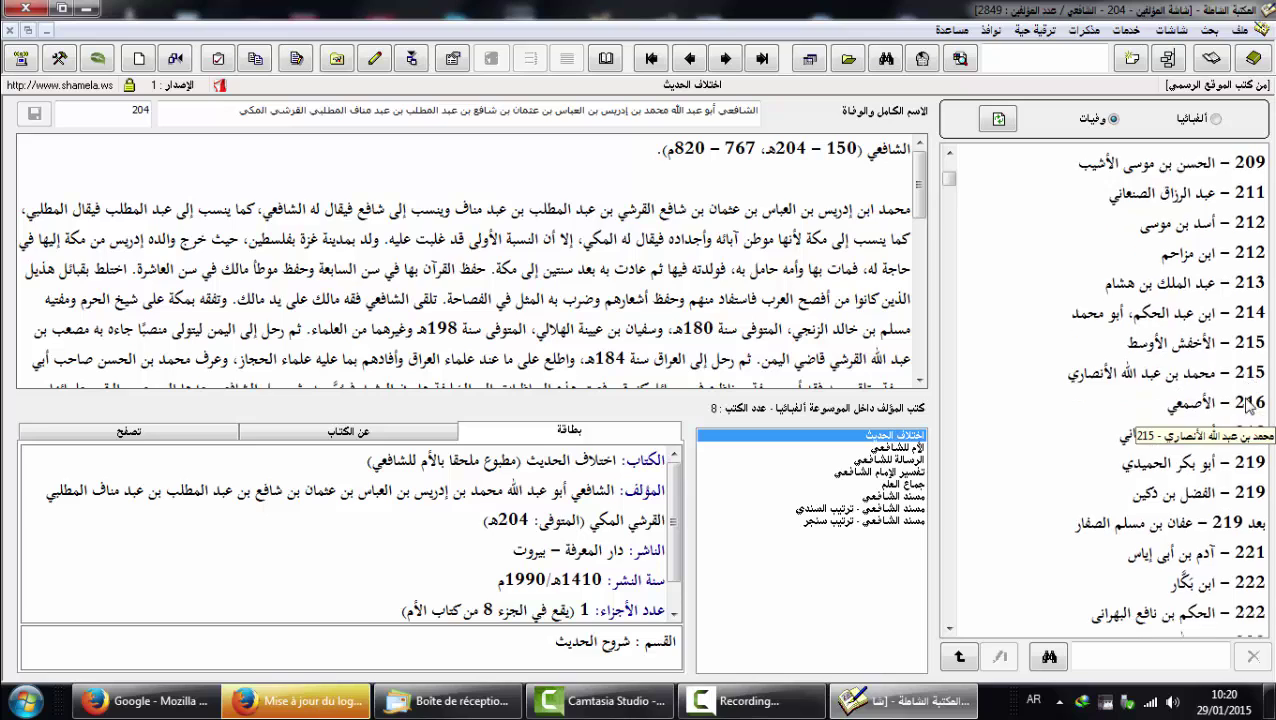
scroll(1248, 402, "down", 1)
scroll(1048, 458, "down", 1)
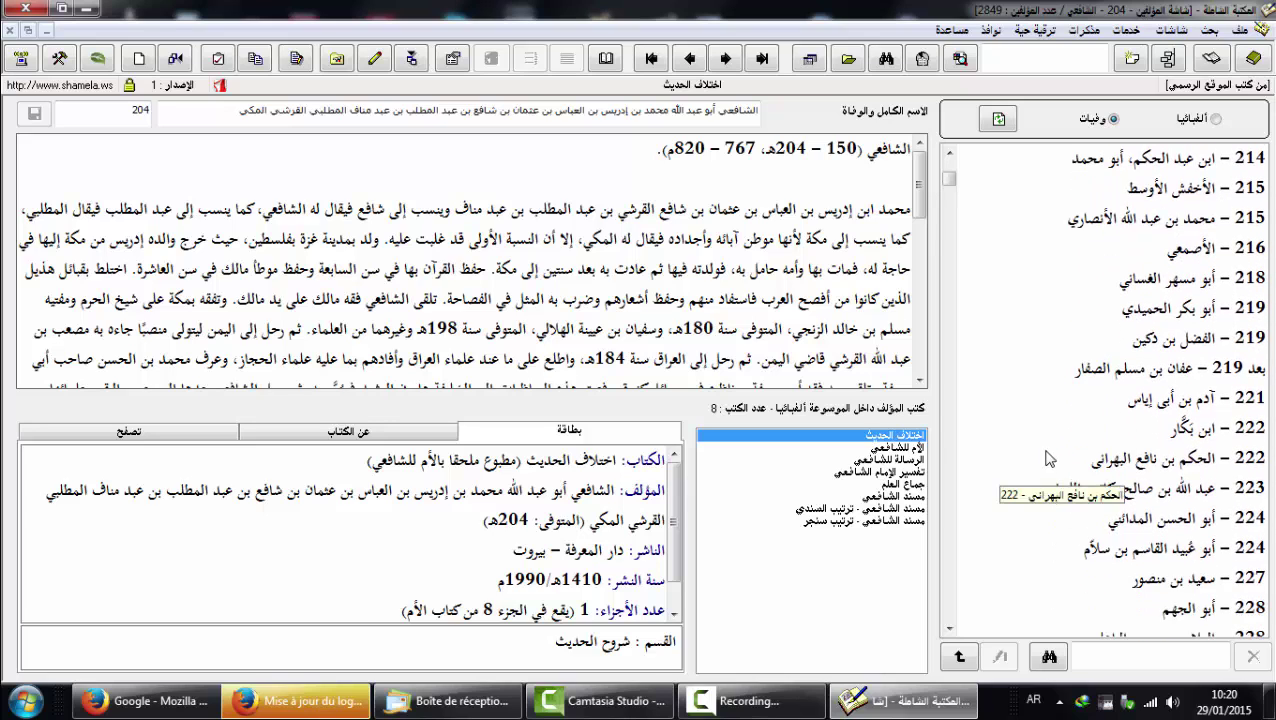
scroll(1048, 458, "down", 2)
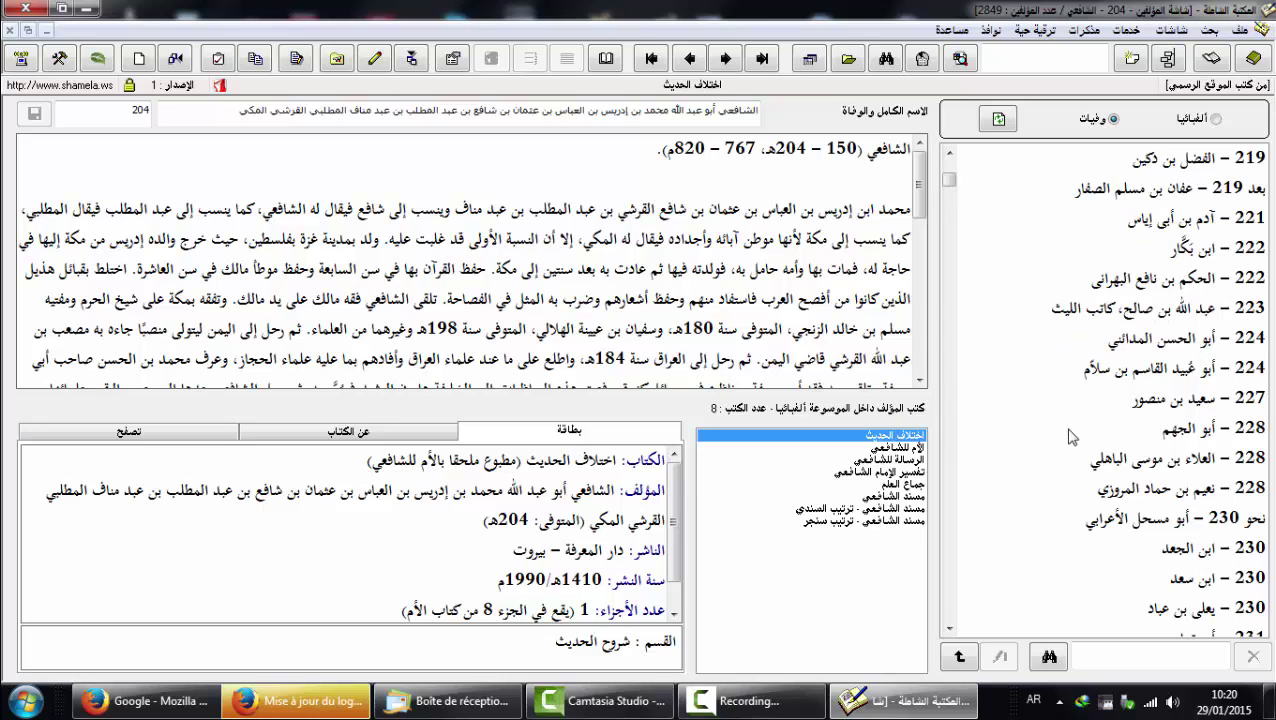
scroll(1062, 462, "down", 1)
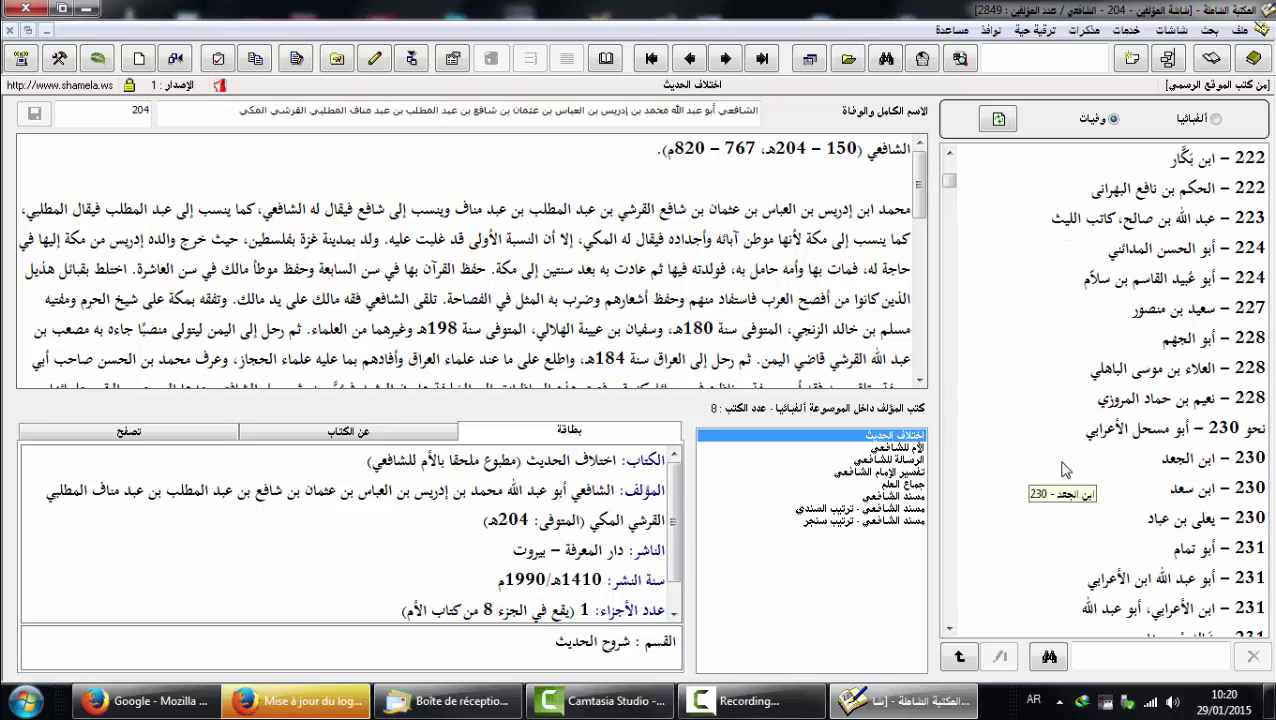
scroll(1062, 470, "down", 1)
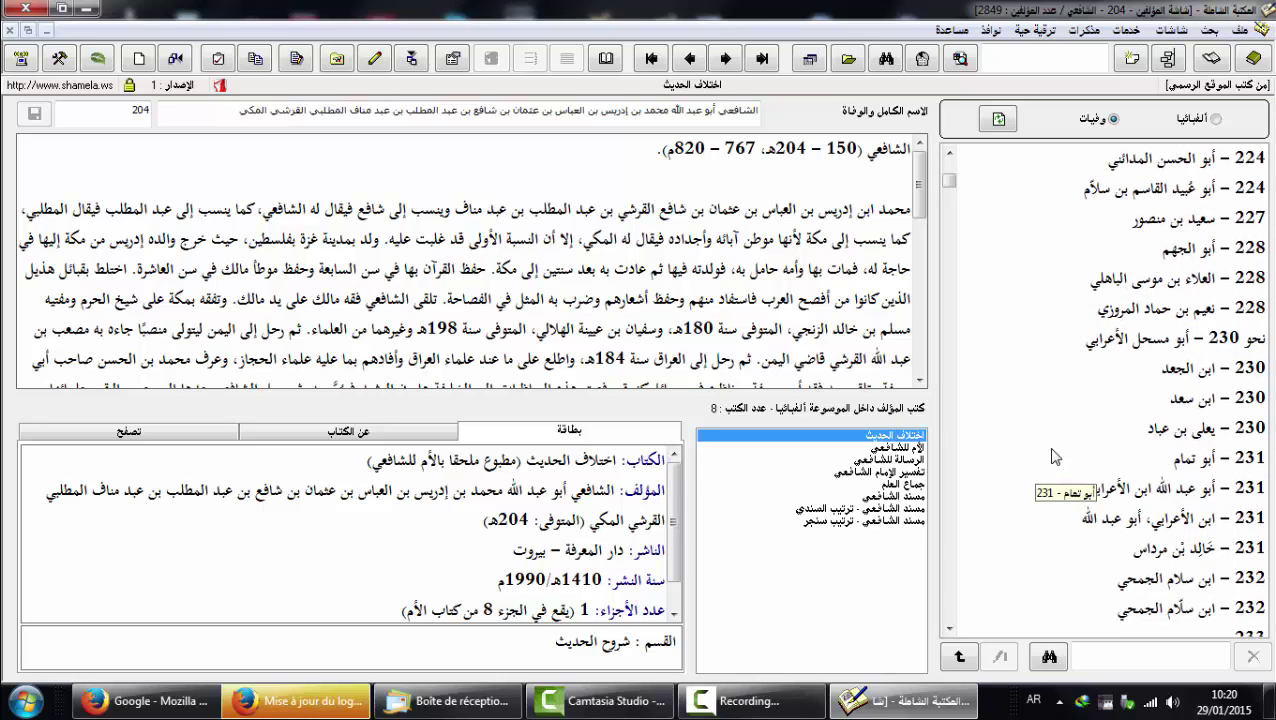
scroll(1052, 447, "down", 1)
scroll(1052, 447, "down", 1)
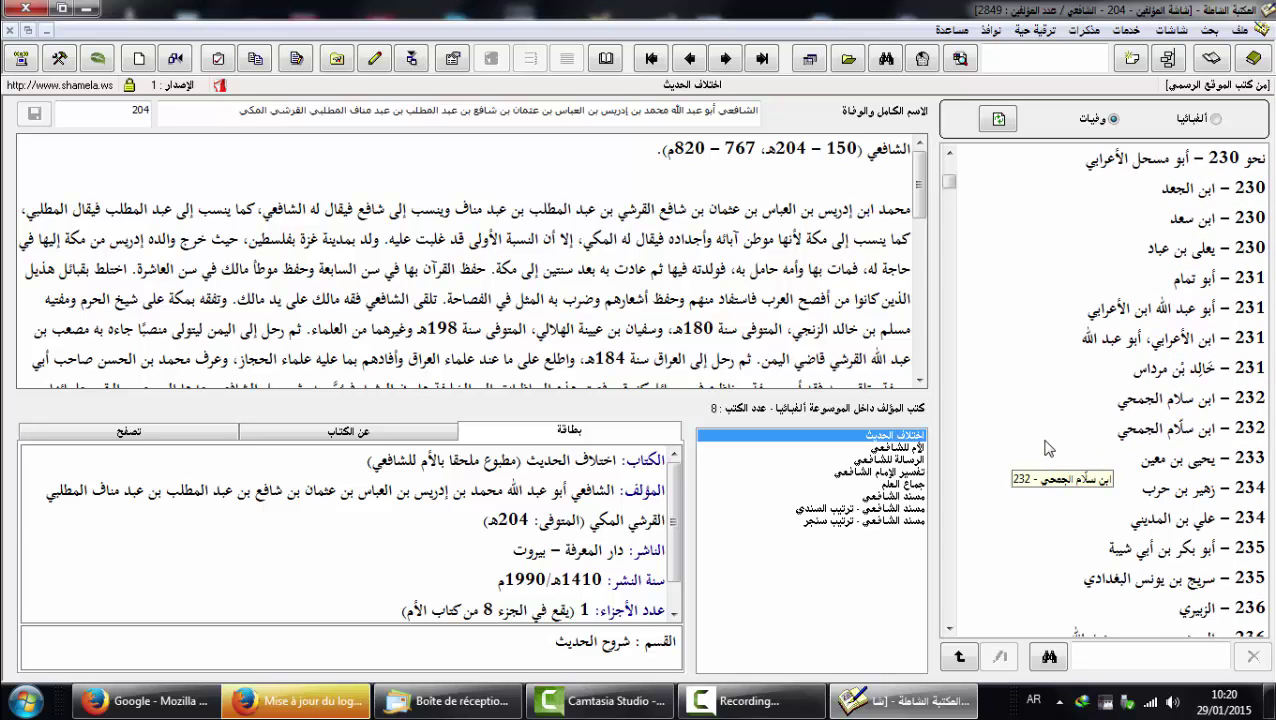
scroll(1052, 447, "down", 3)
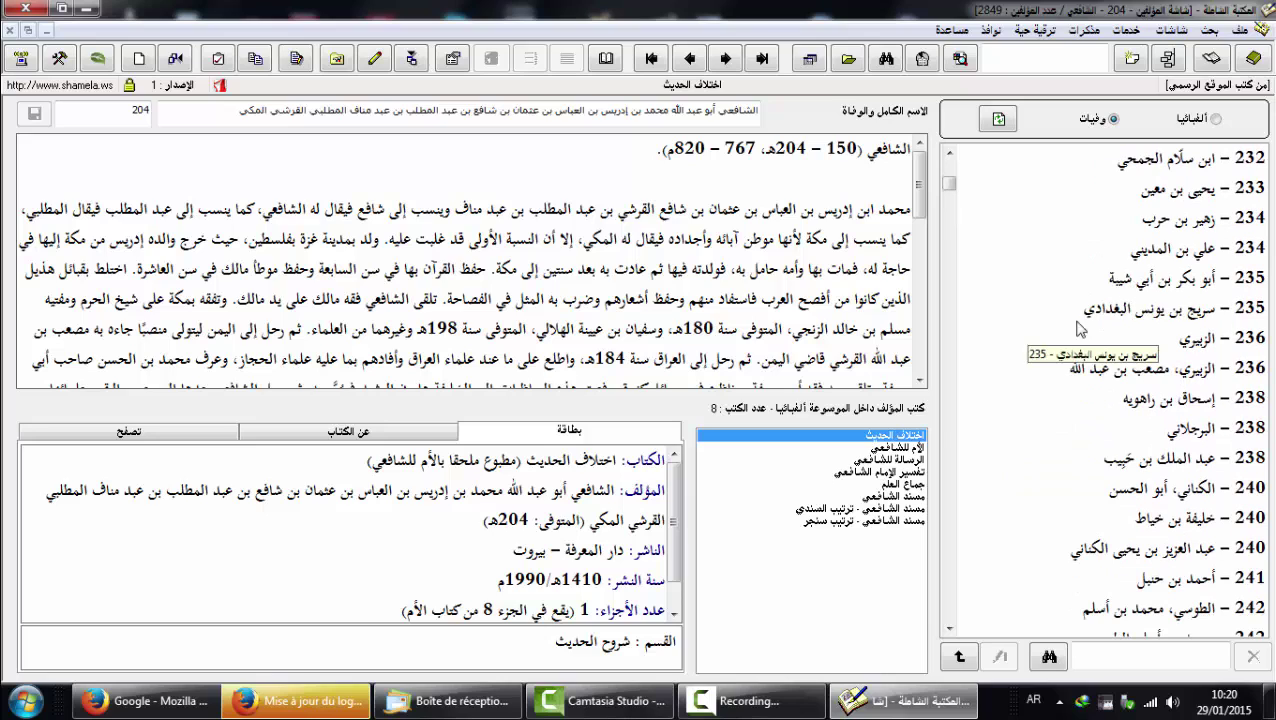
Open المغني لابن قدامة from the فقه حنبلي group and show its author's entry in شاشة المؤلفين
left_click(1255, 60)
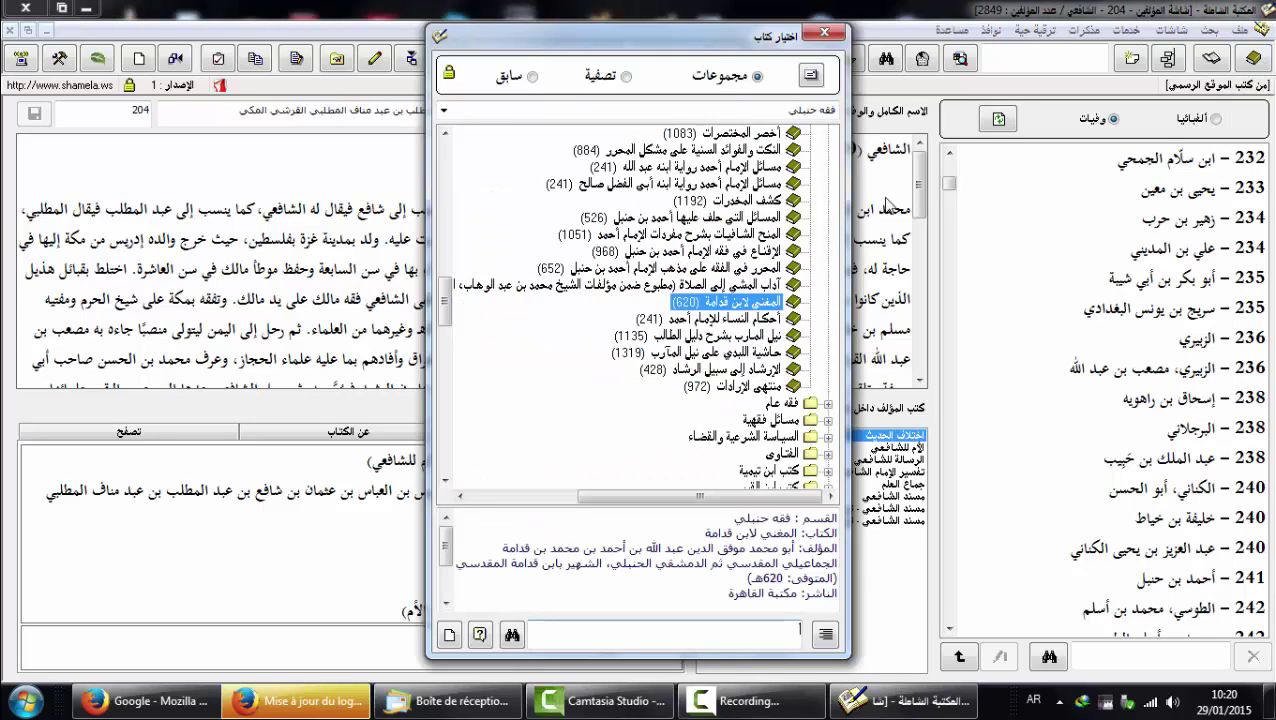
double_click(740, 304)
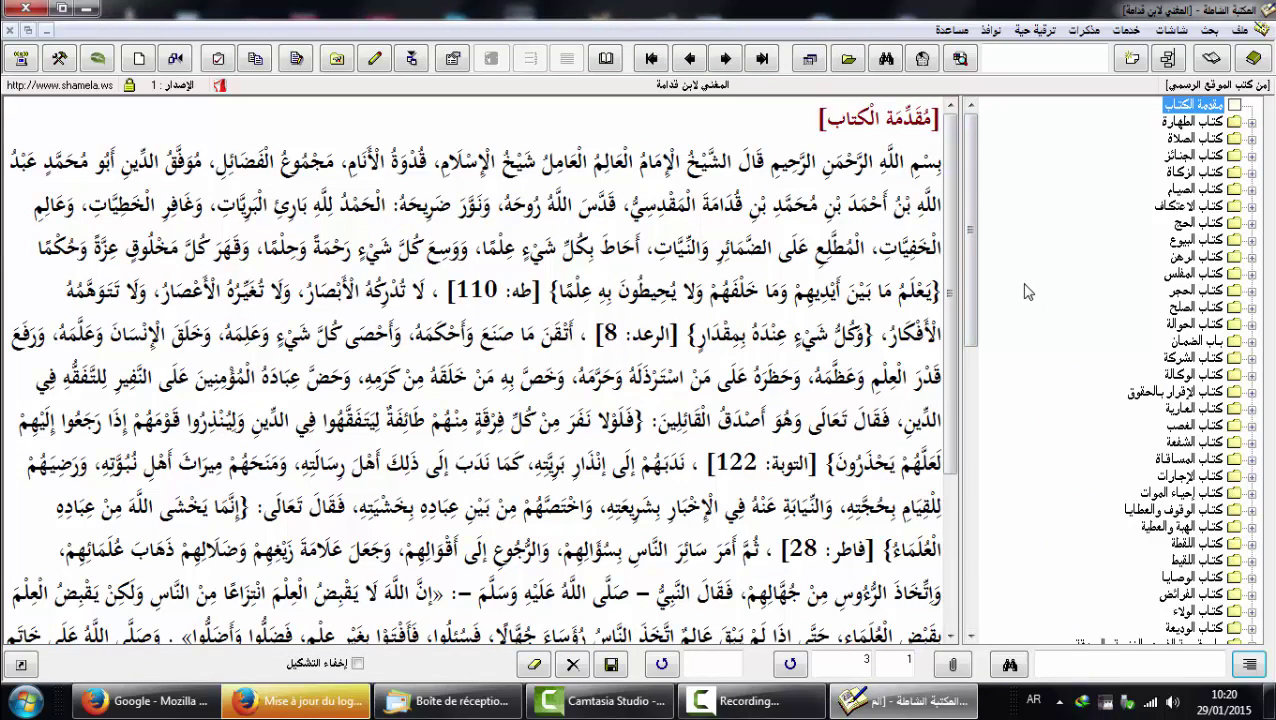
left_click(1240, 31)
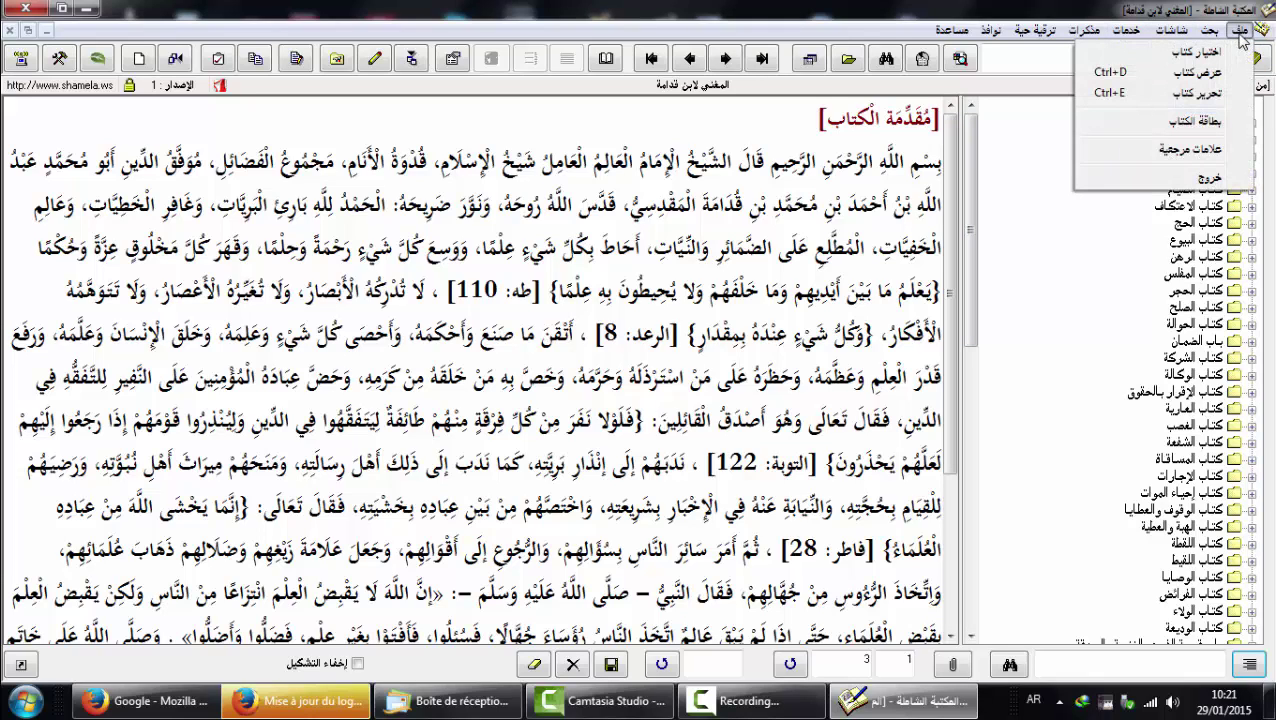
mouse_move(1214, 34)
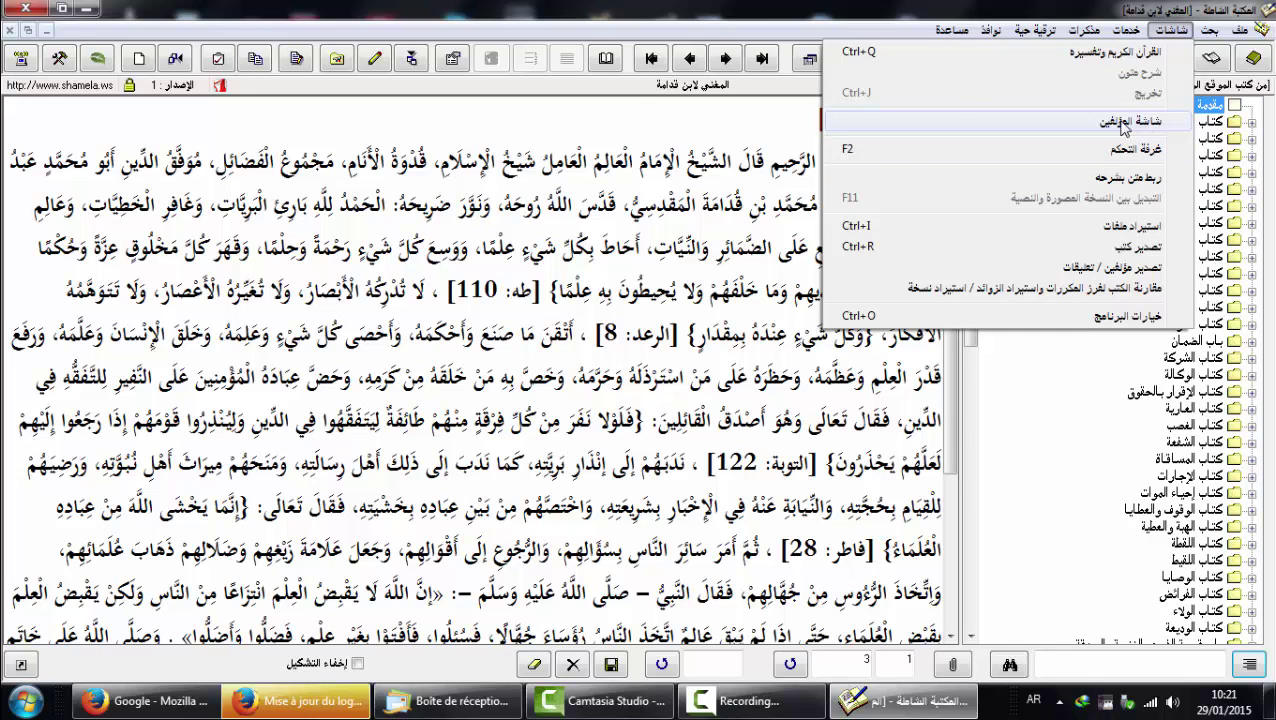
left_click(1122, 124)
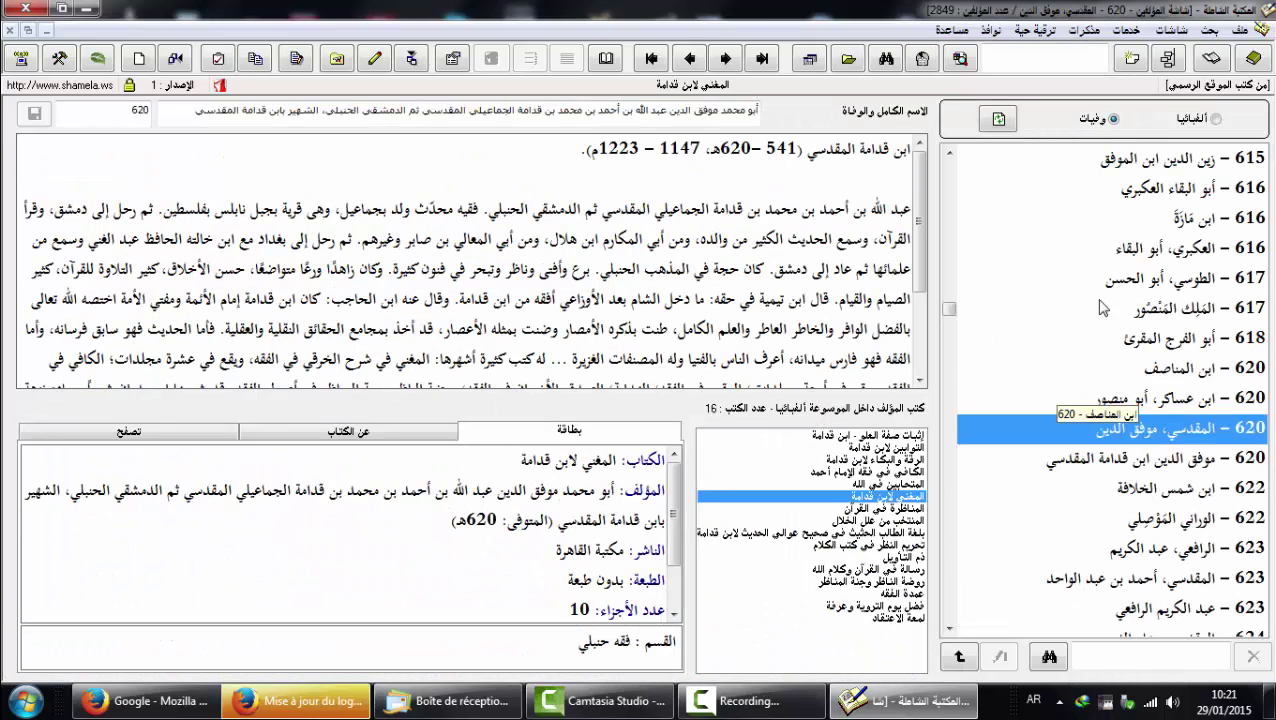
left_click(1171, 30)
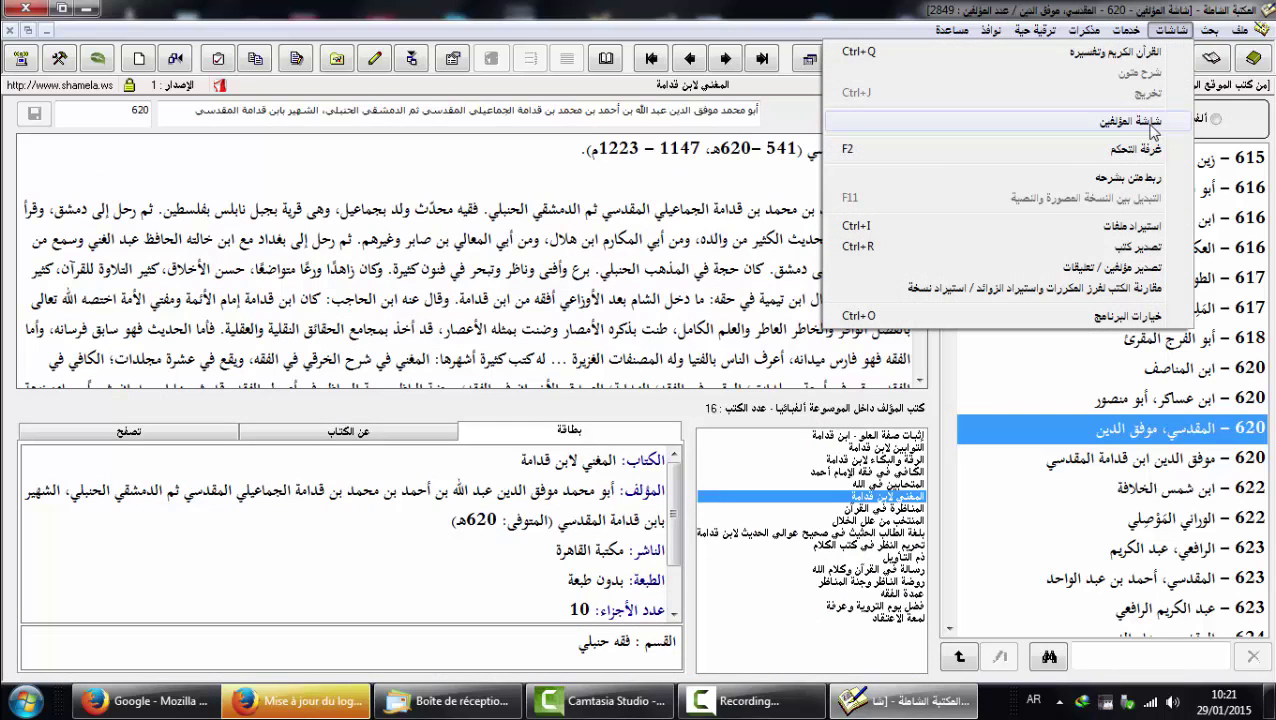
left_click(1140, 122)
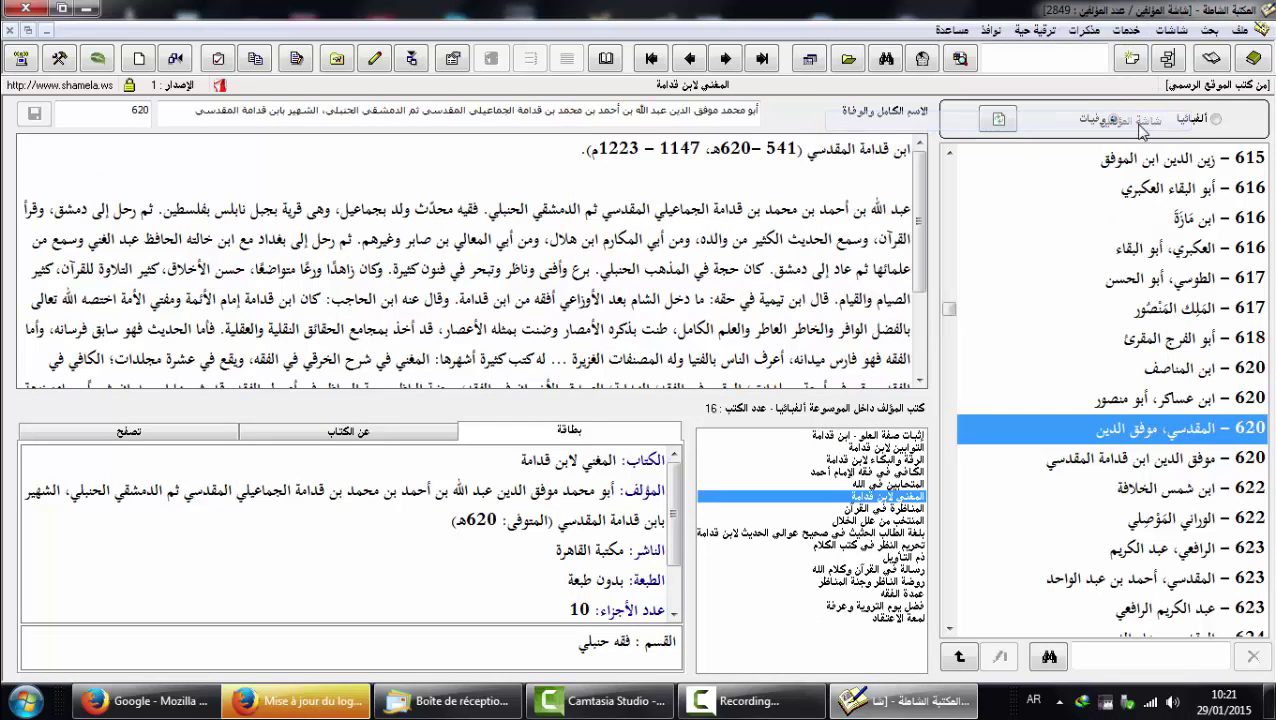
Return from the authors screen to the text of المغني لابن قدامة by choosing the book again
left_click(1256, 60)
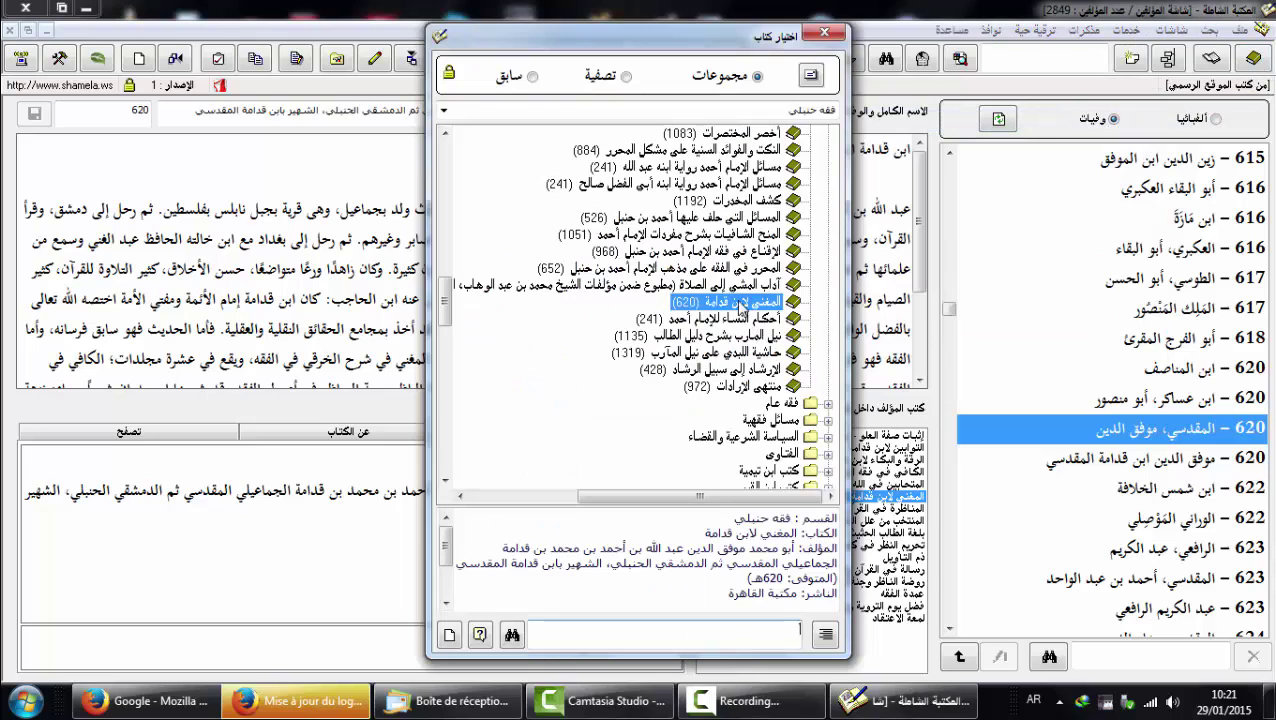
double_click(738, 302)
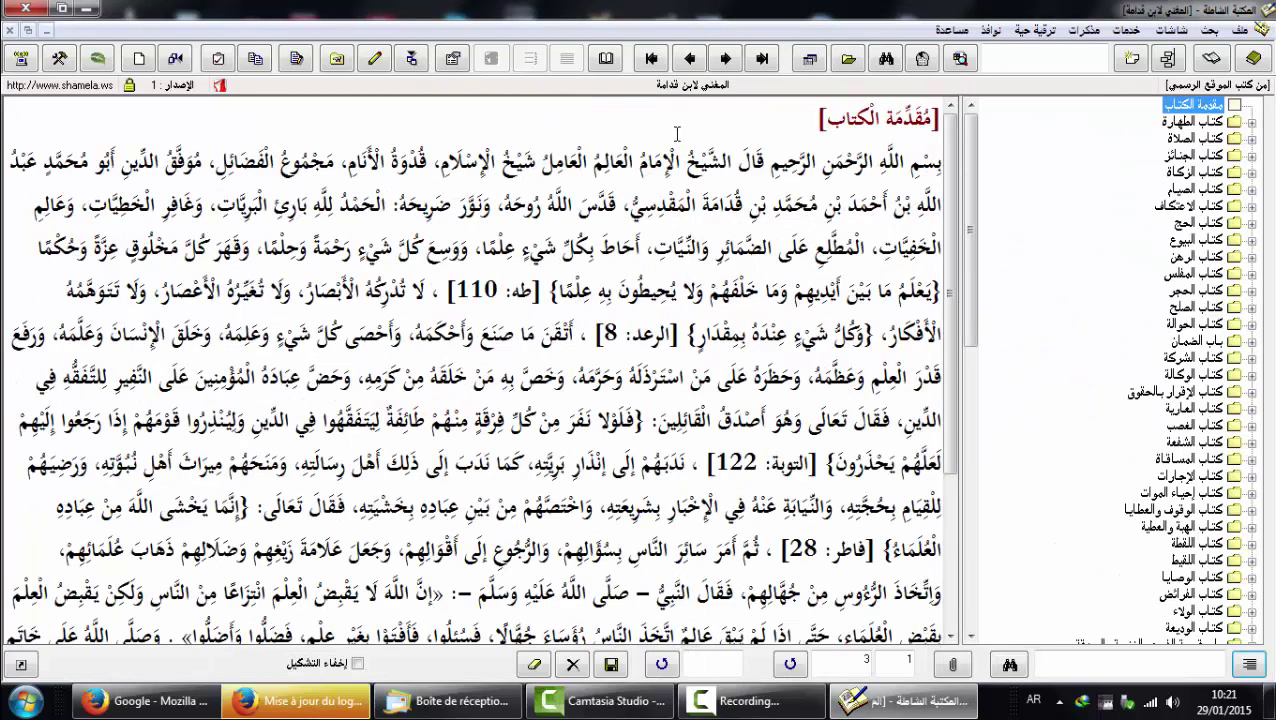
left_click(678, 200)
left_click(744, 117)
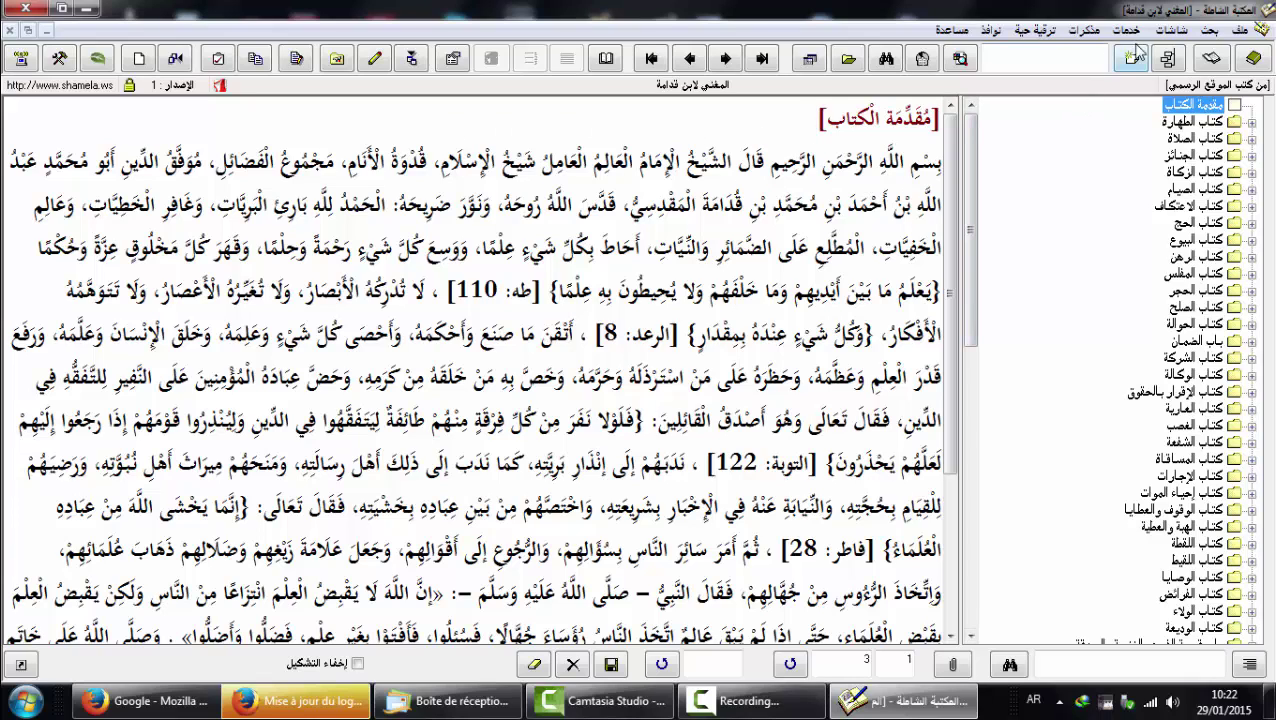
left_click(1167, 31)
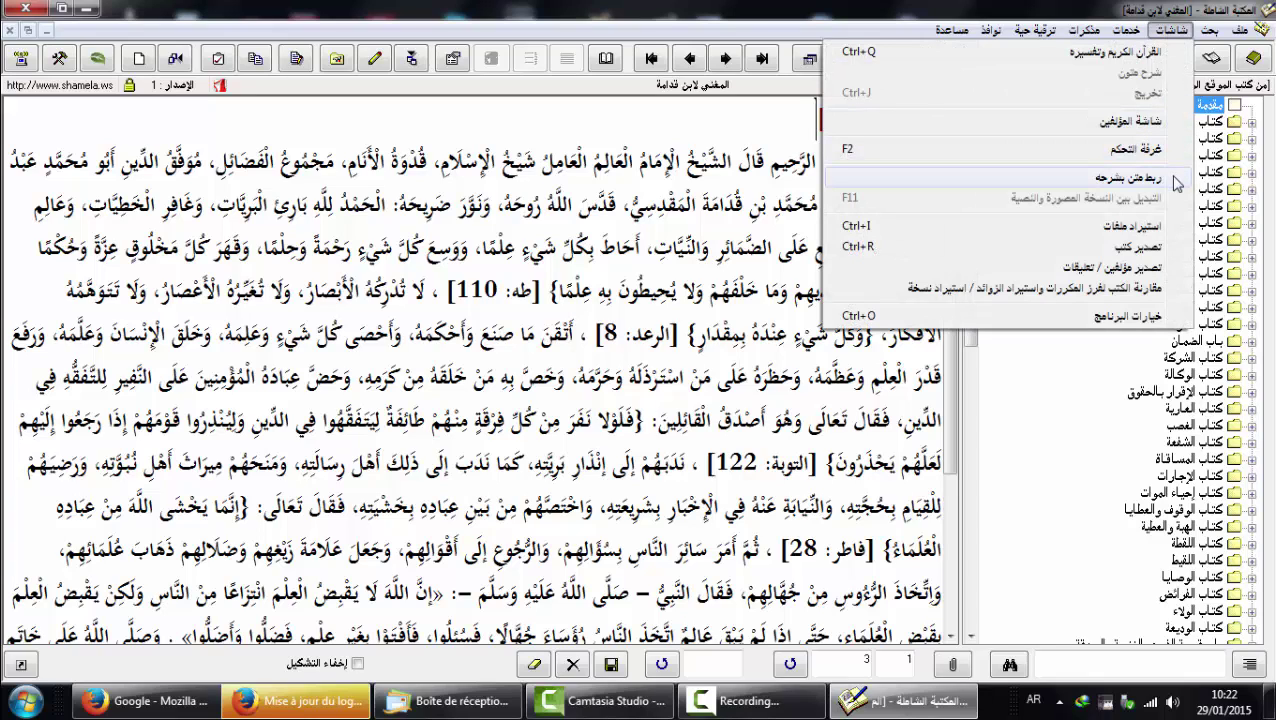
mouse_move(1122, 24)
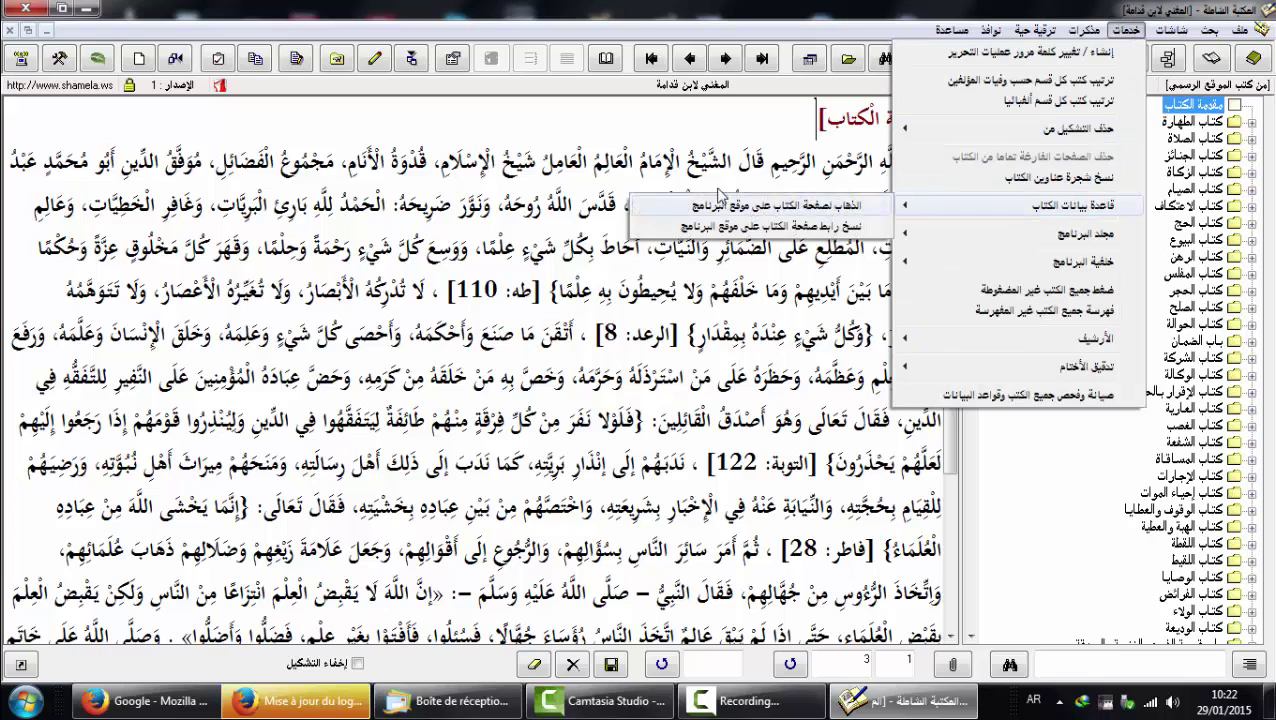
left_click(789, 111)
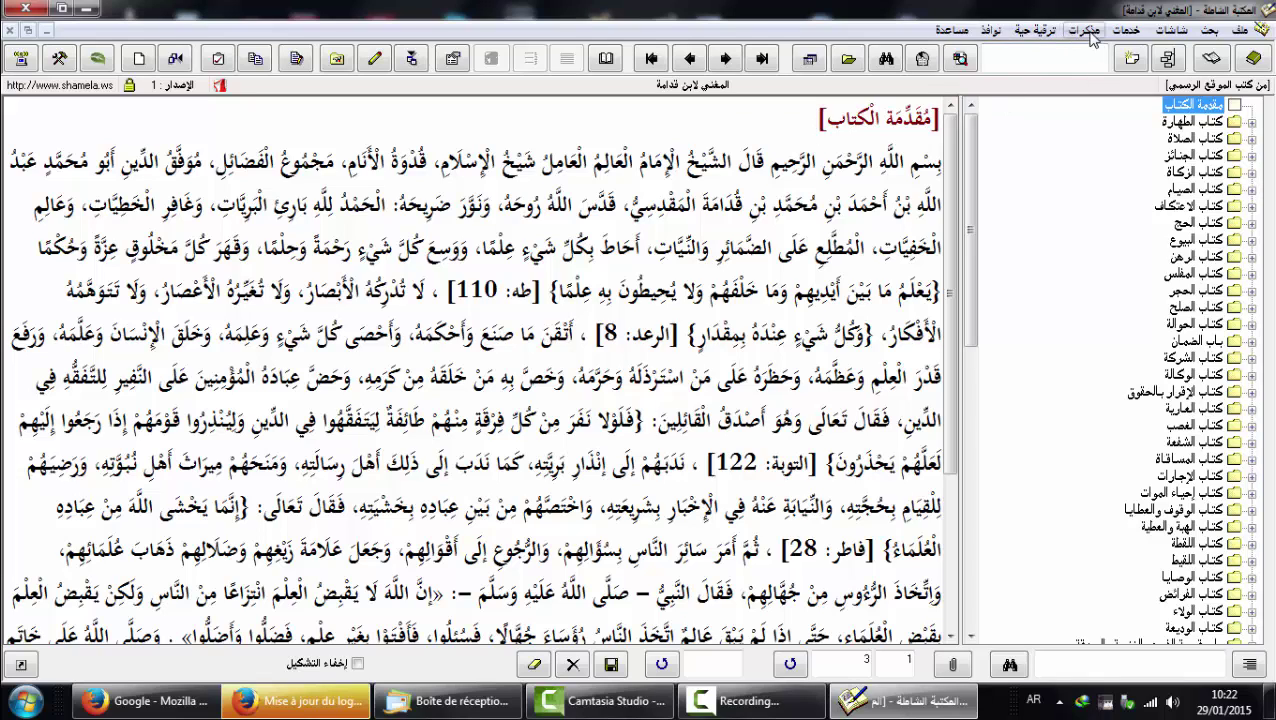
Open خيارات البرنامج to view the متنوع settings
left_click(1122, 32)
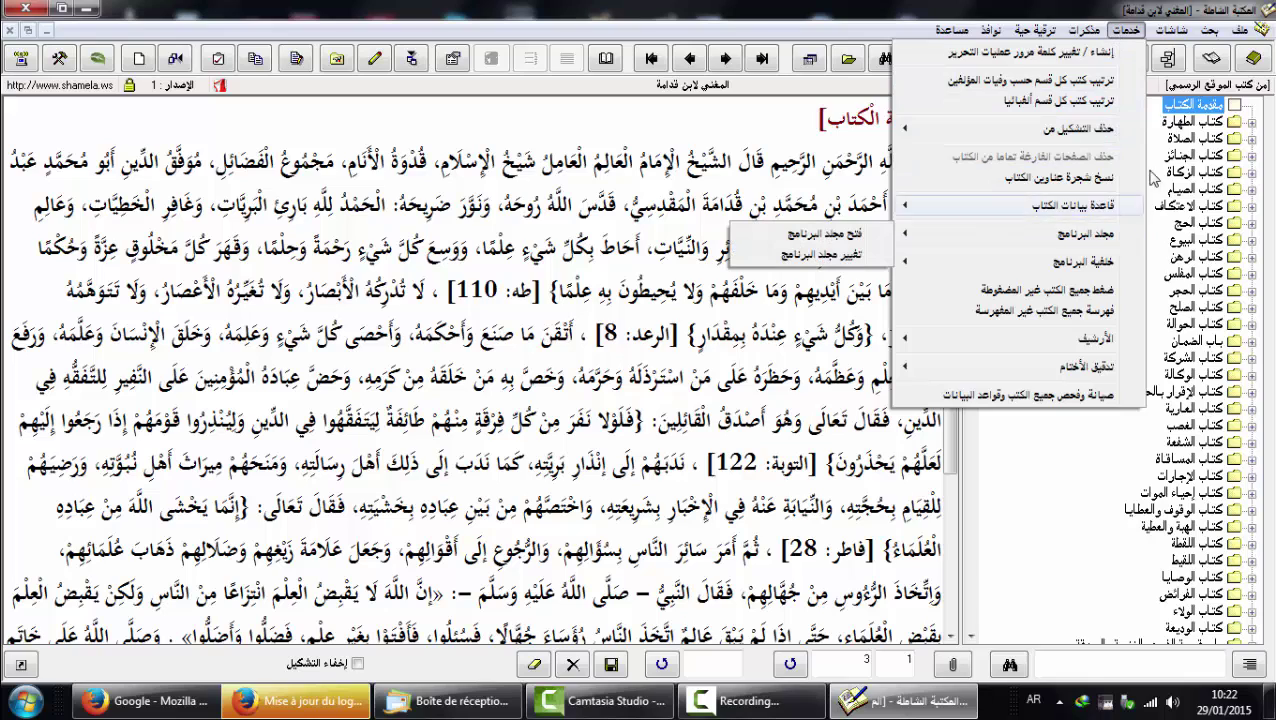
mouse_move(1177, 30)
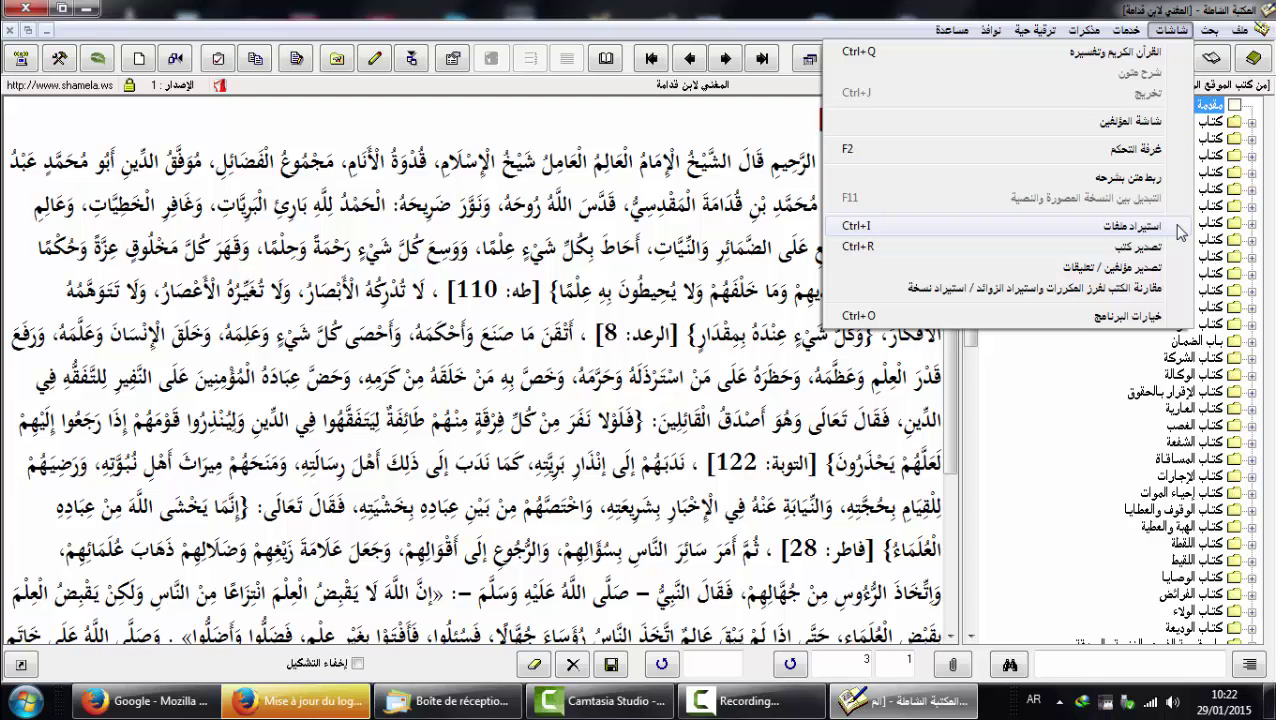
left_click(1136, 318)
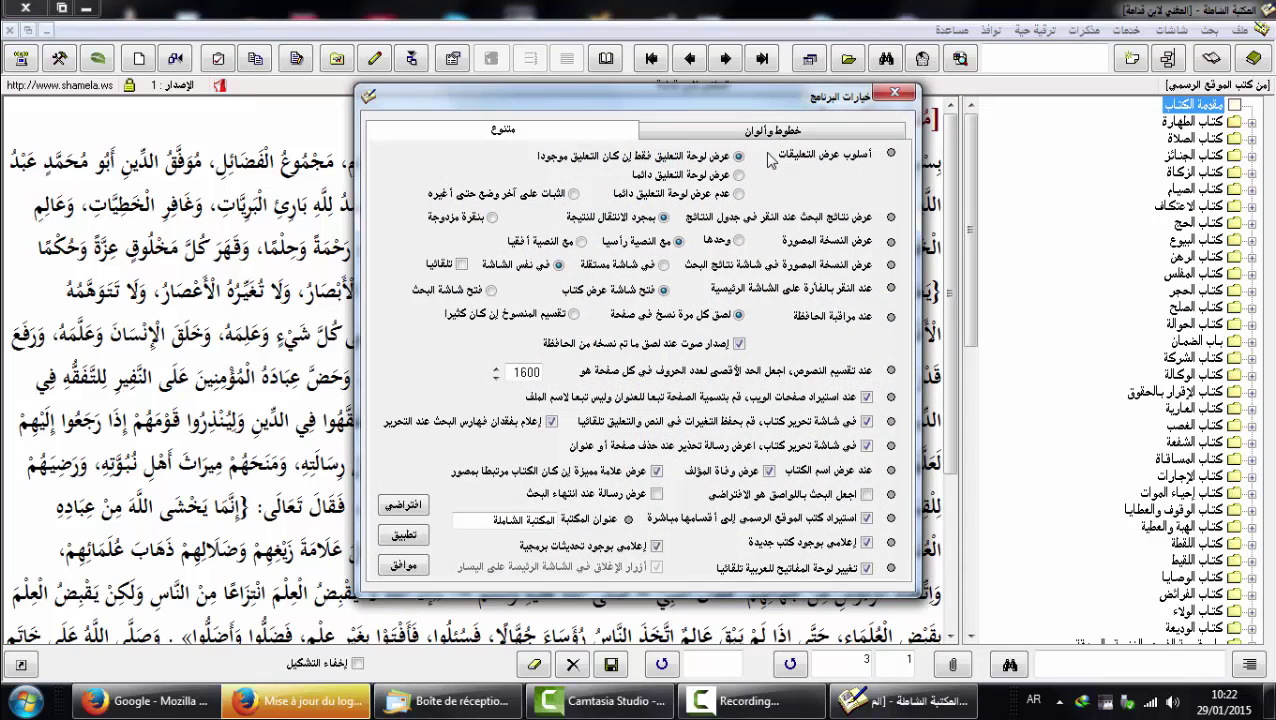
View the خطوط وألوان settings in خيارات البرنامج, return to the متنوع settings and close the options
left_click(765, 135)
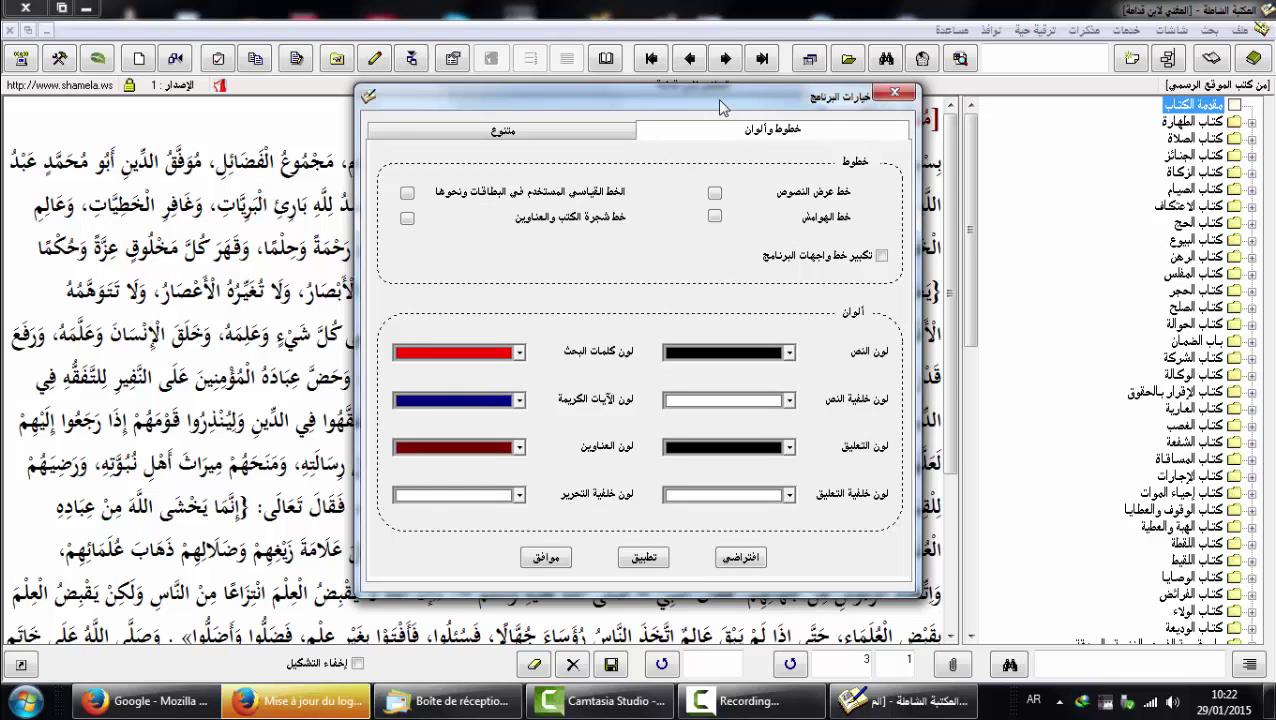
left_click_drag(720, 100, 667, 143)
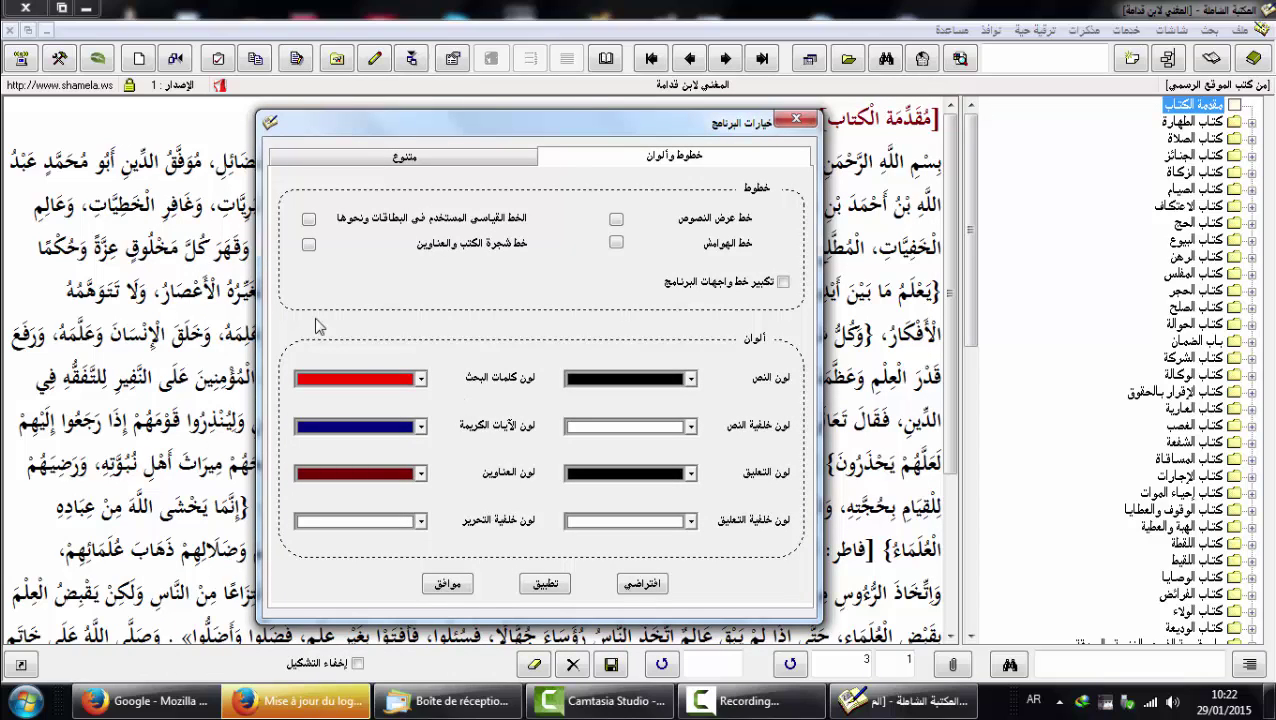
left_click(455, 168)
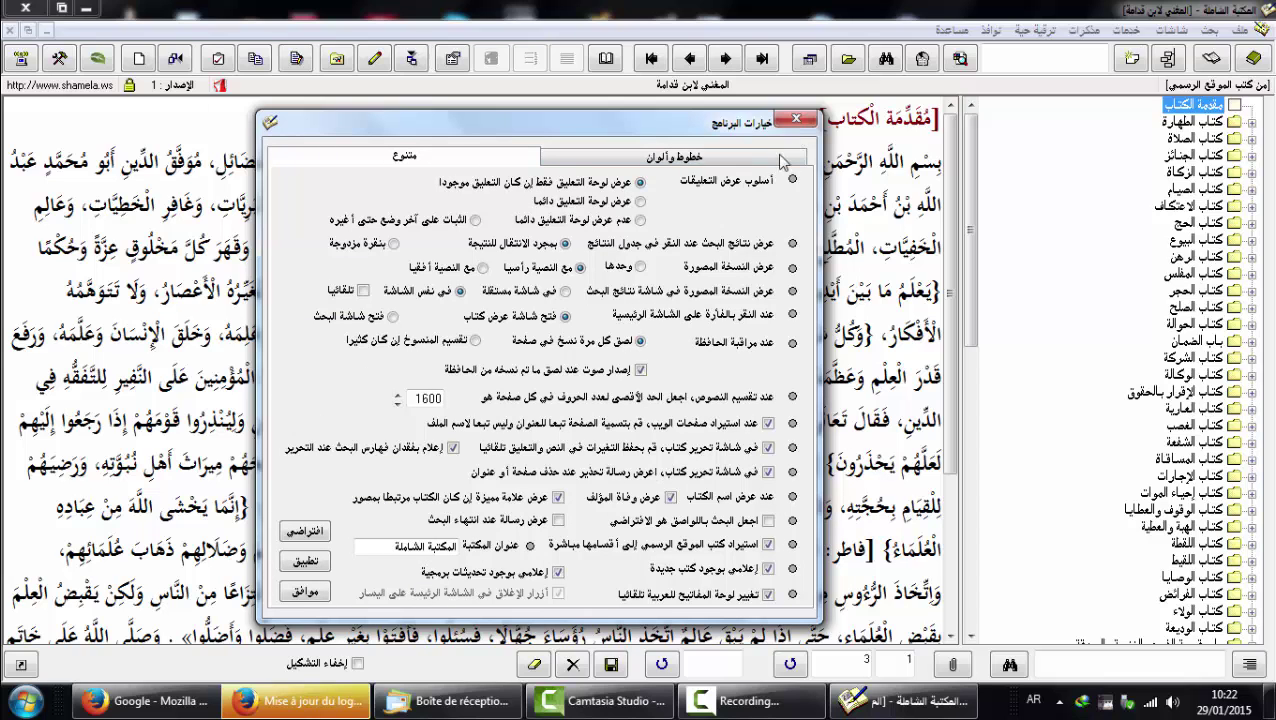
left_click(796, 120)
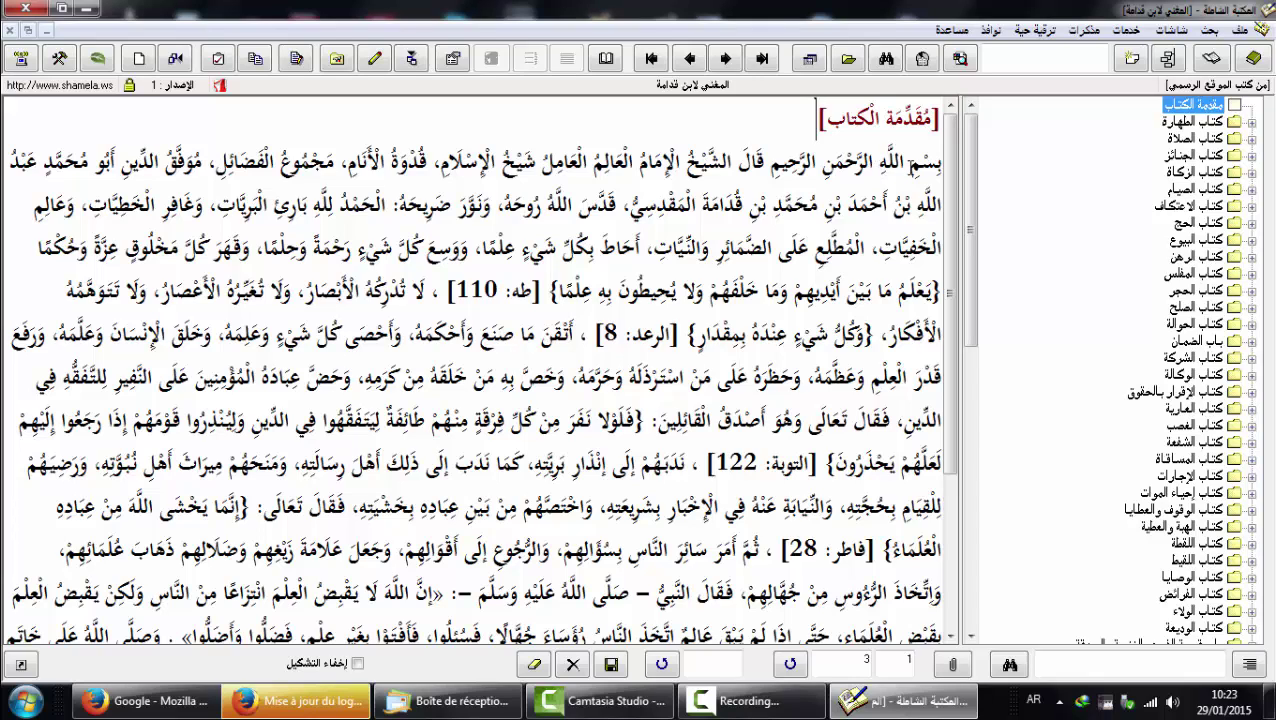
Set the search scope in شاشة البحث to all the program's books, clearing the whole selection once in between
left_click(887, 60)
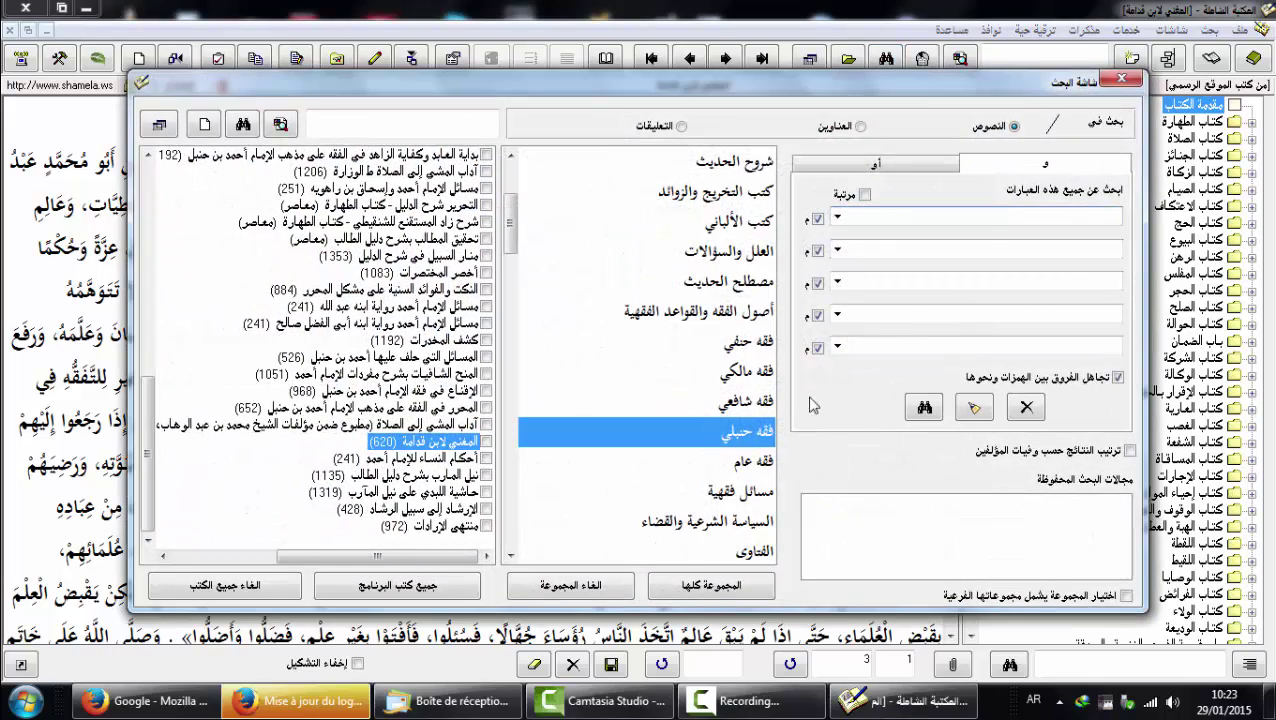
left_click_drag(522, 82, 514, 62)
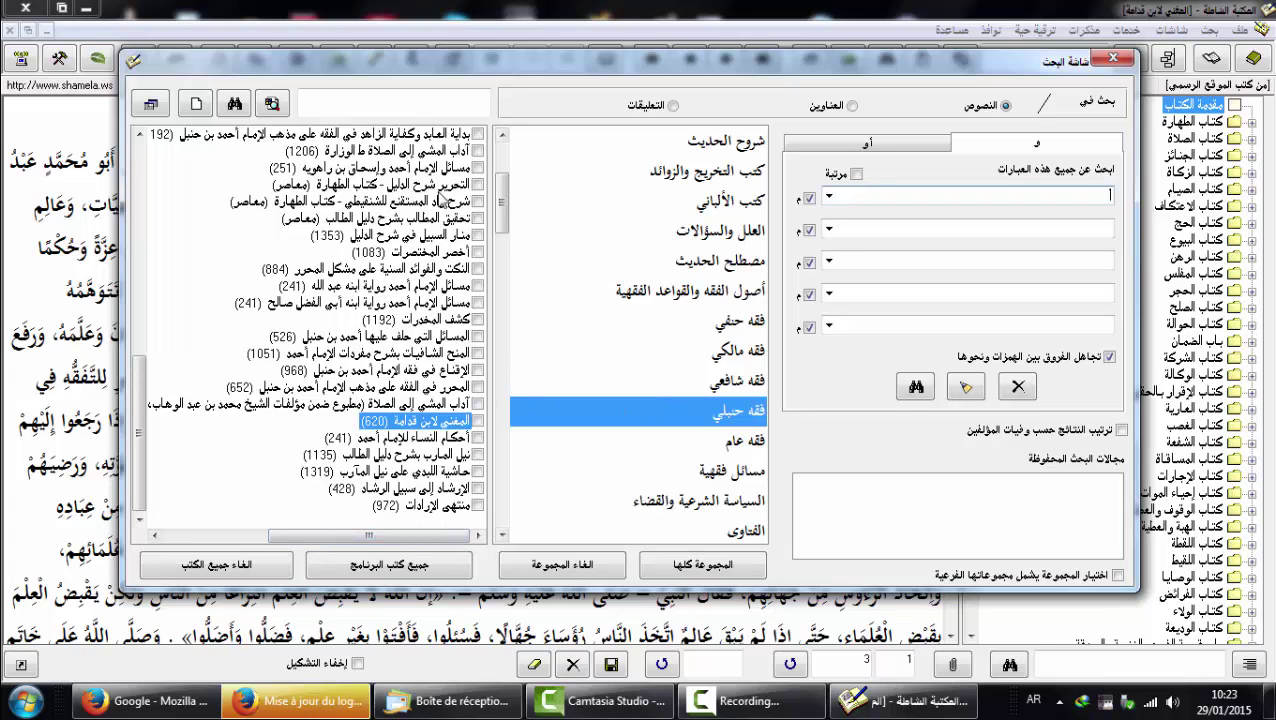
mouse_move(135, 397)
left_mouse_down()
mouse_move(148, 177)
mouse_move(157, 385)
left_mouse_up()
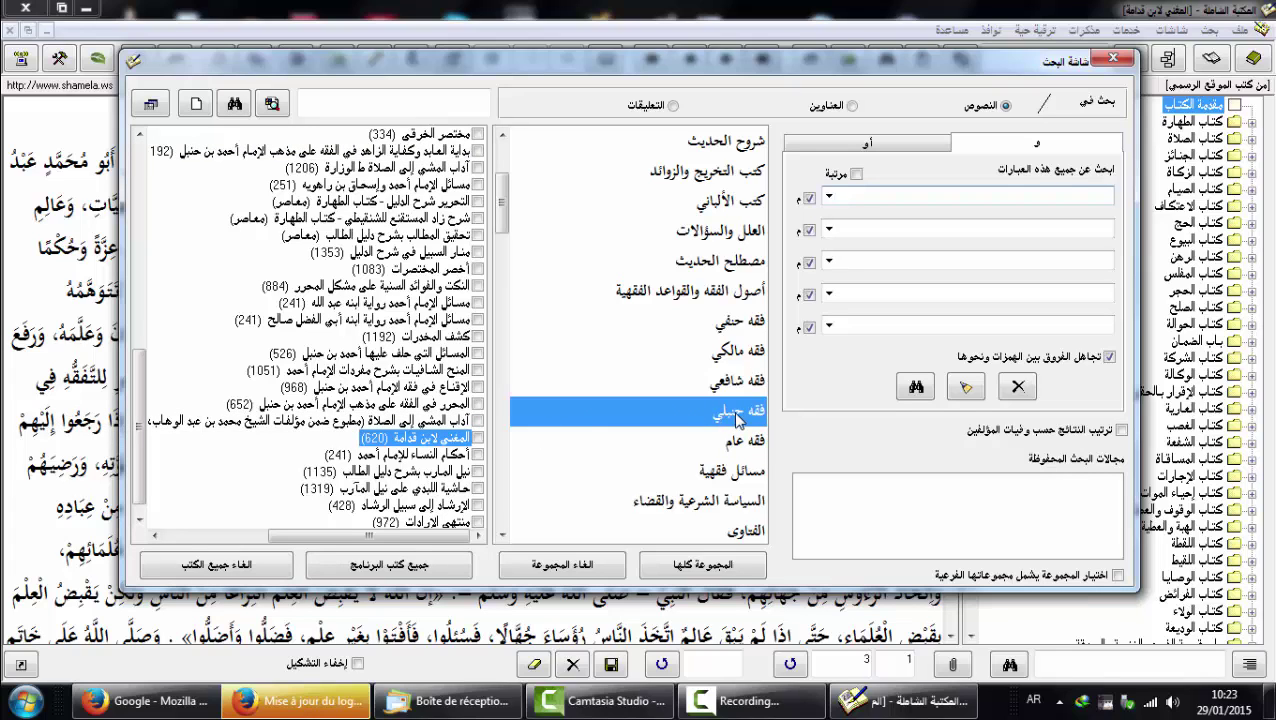
left_click(410, 572)
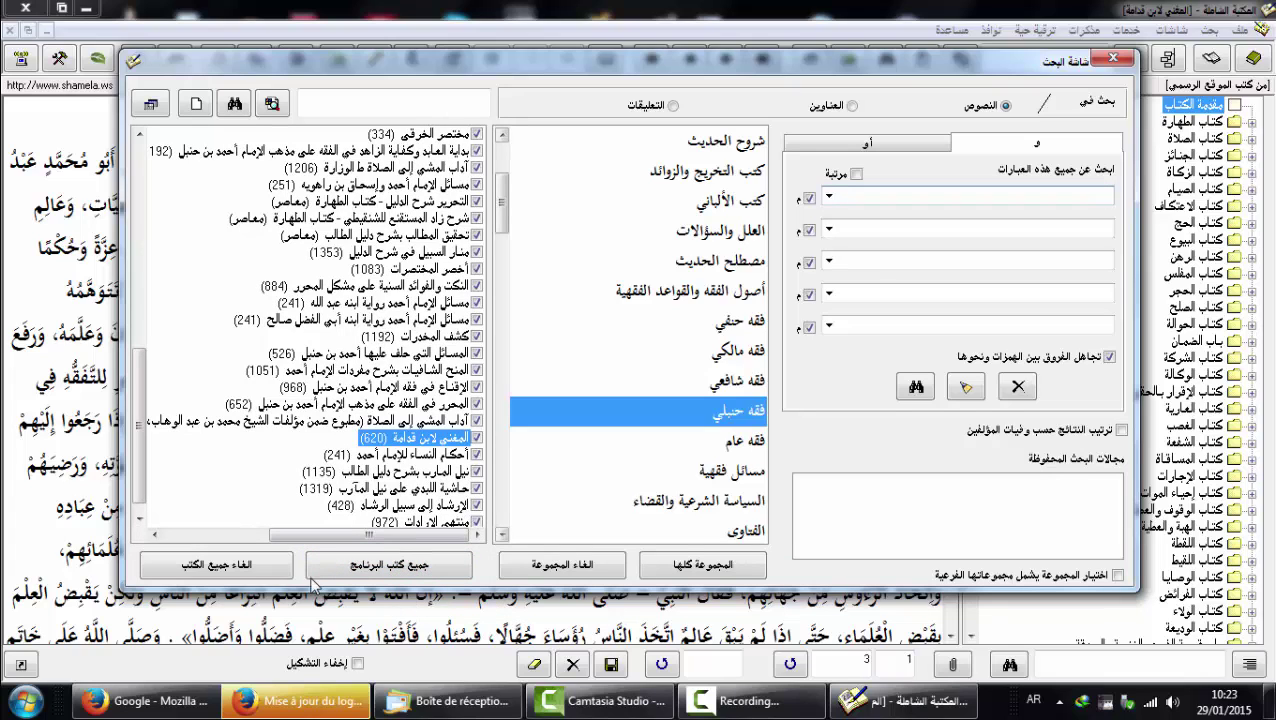
left_click(245, 572)
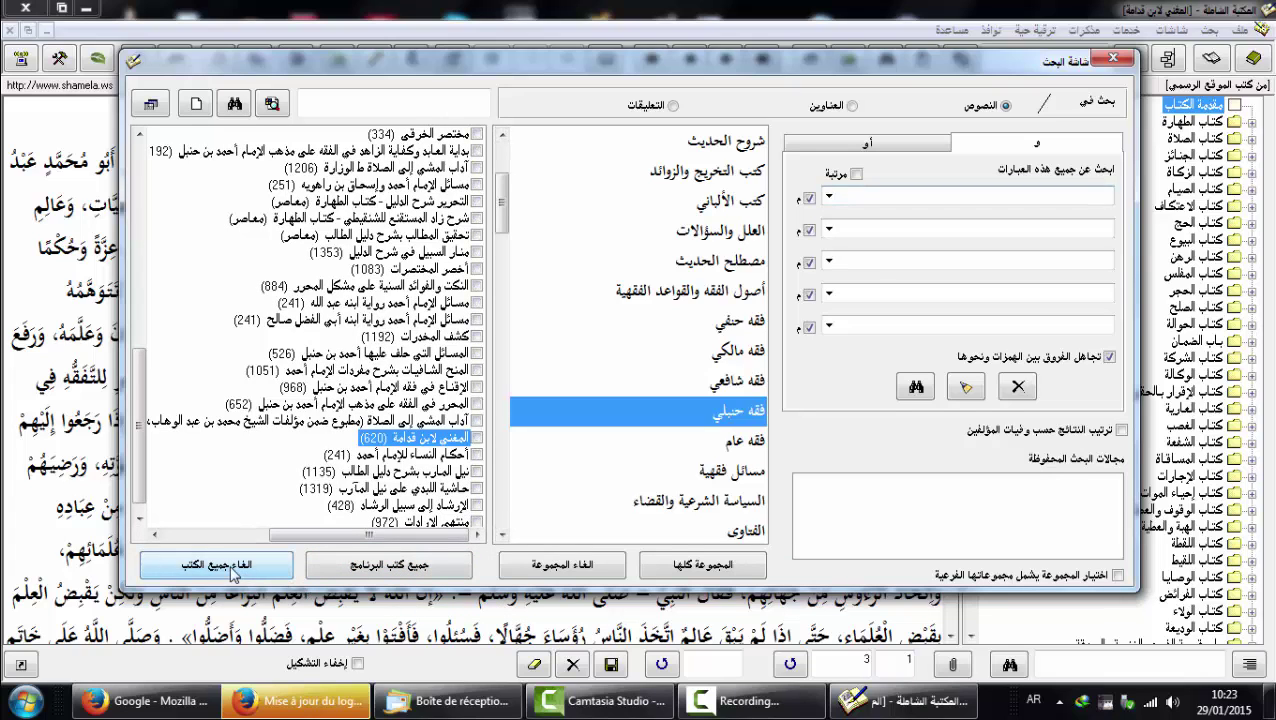
left_click(401, 568)
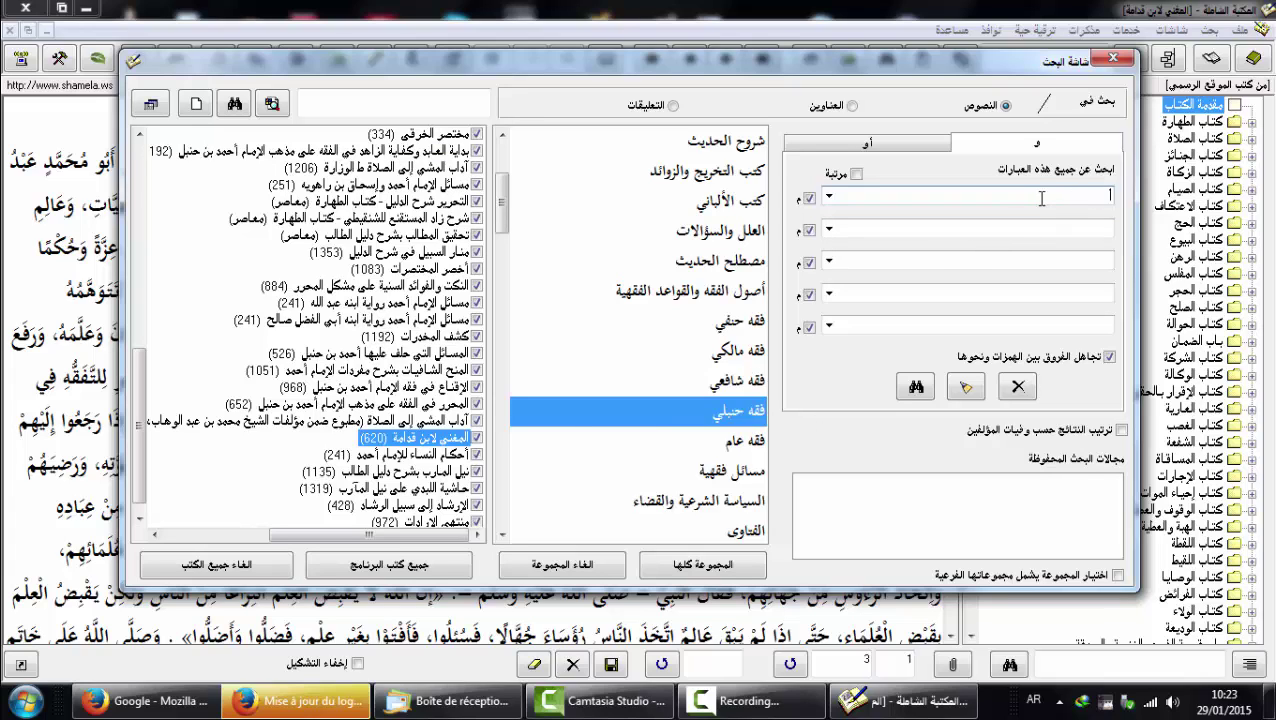
left_click(1112, 60)
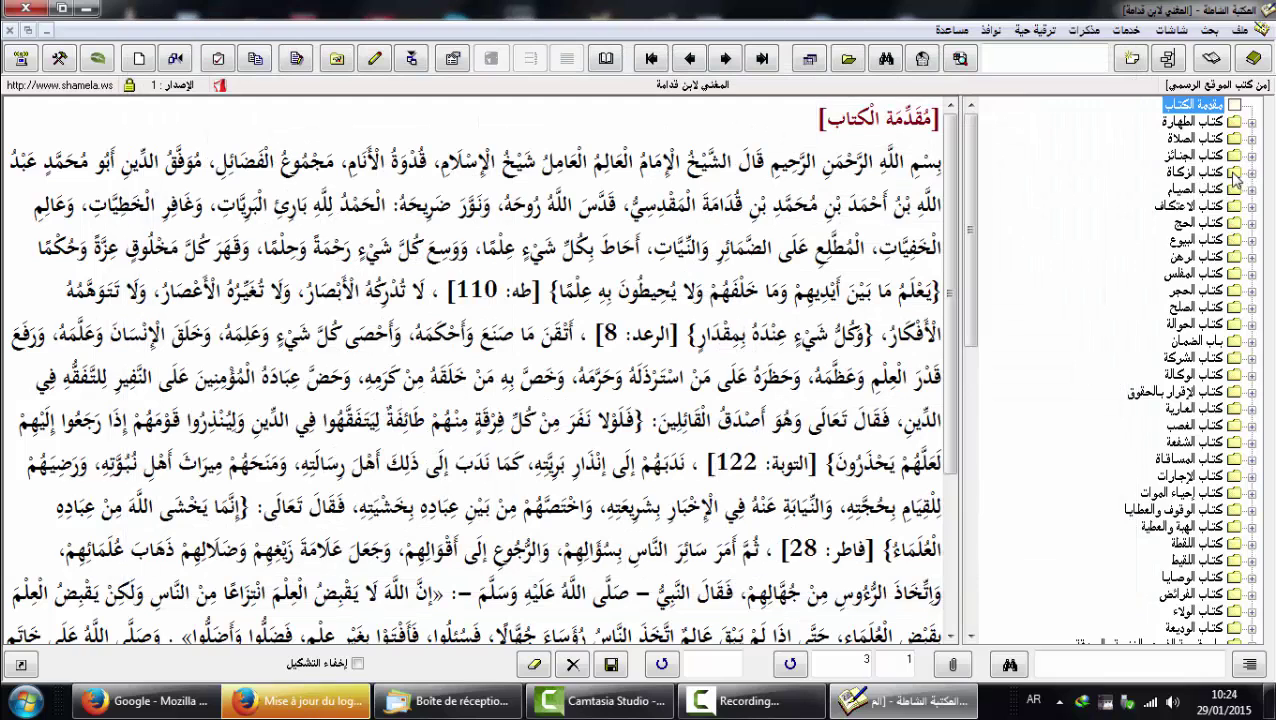
Open كتاب صلاة الجمعة under كتاب الصلاة and copy the words صَلَاةِ الْجُمُعَةِ from its heading
left_click(1251, 140)
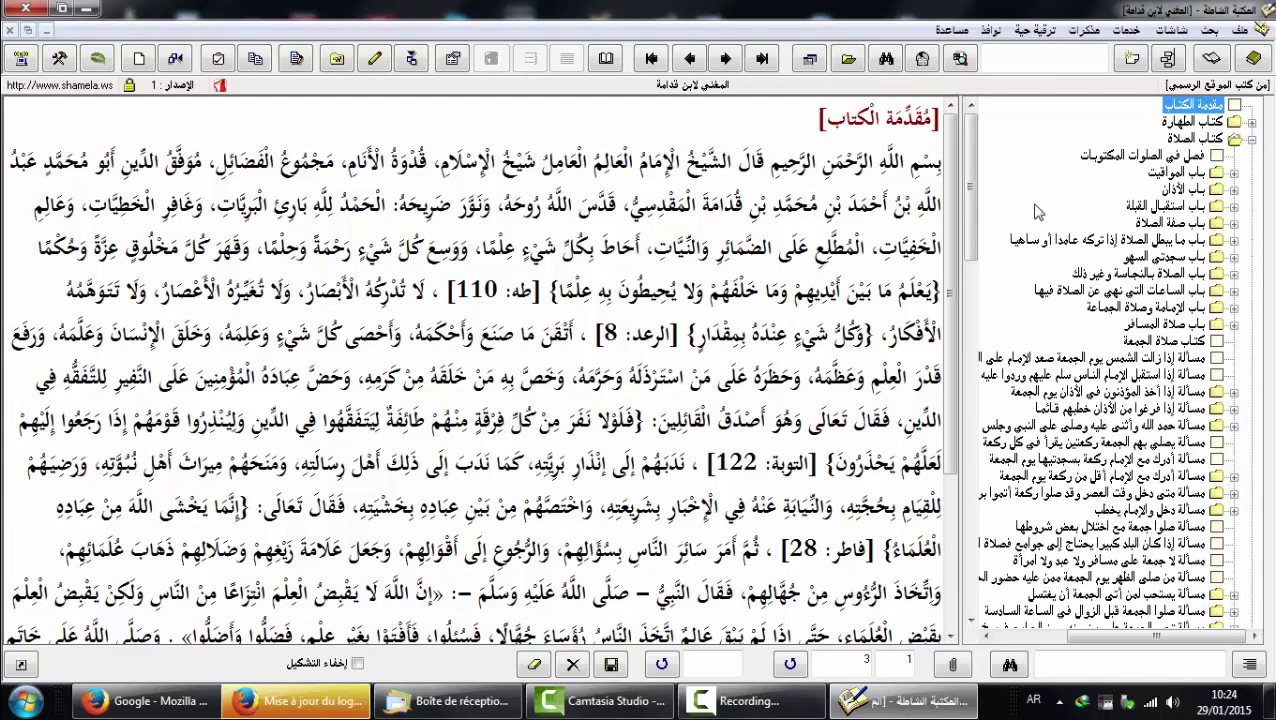
scroll(1037, 210, "down", 2)
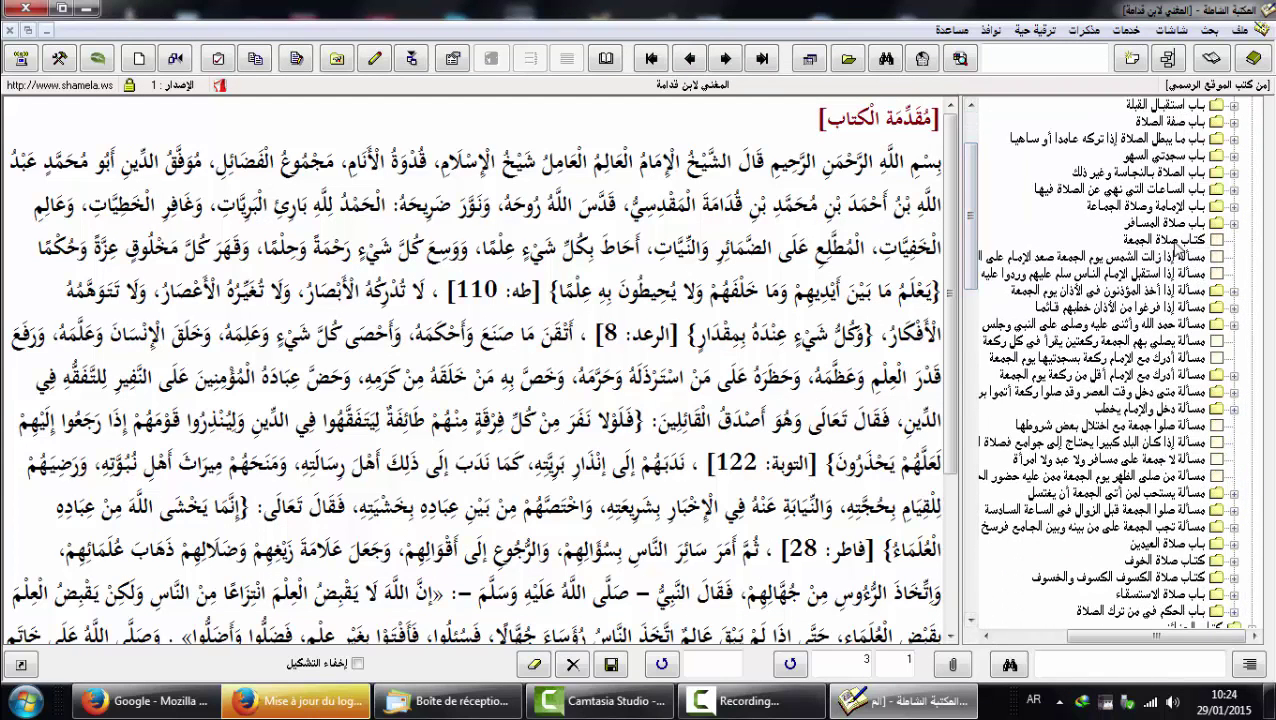
left_click(1165, 240)
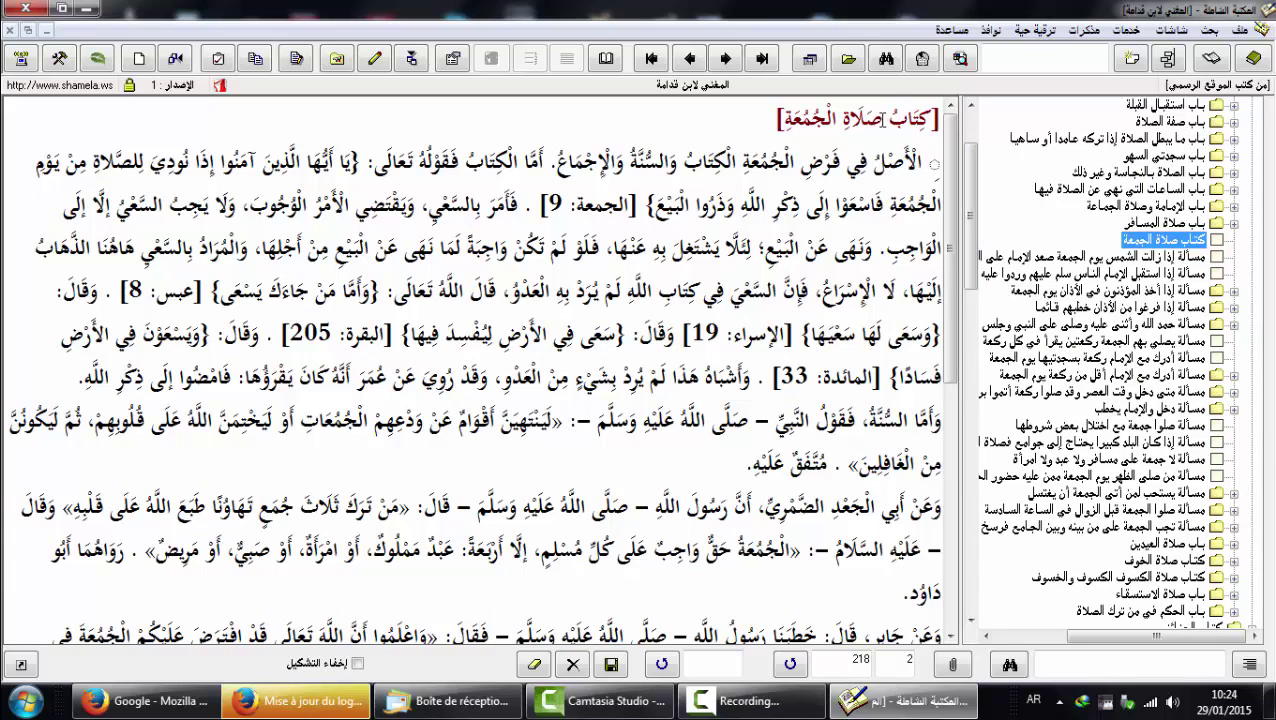
left_click_drag(884, 118, 784, 118)
right_click(828, 122)
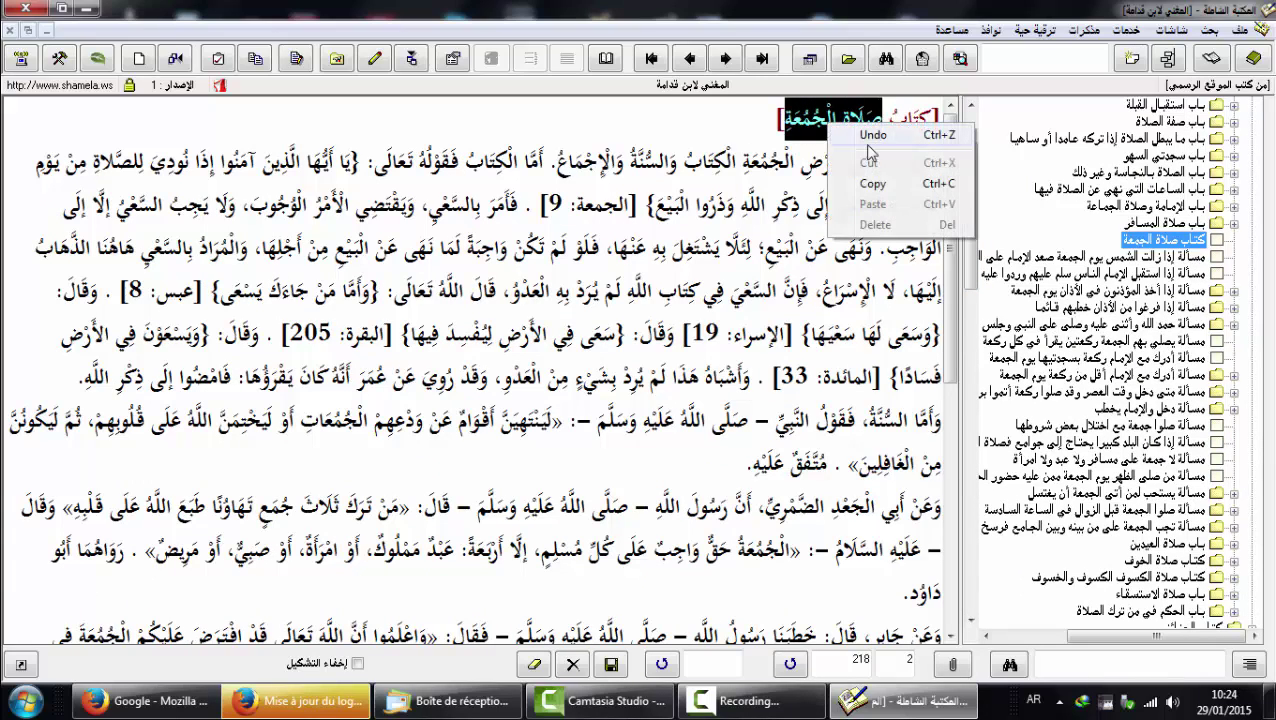
left_click(873, 183)
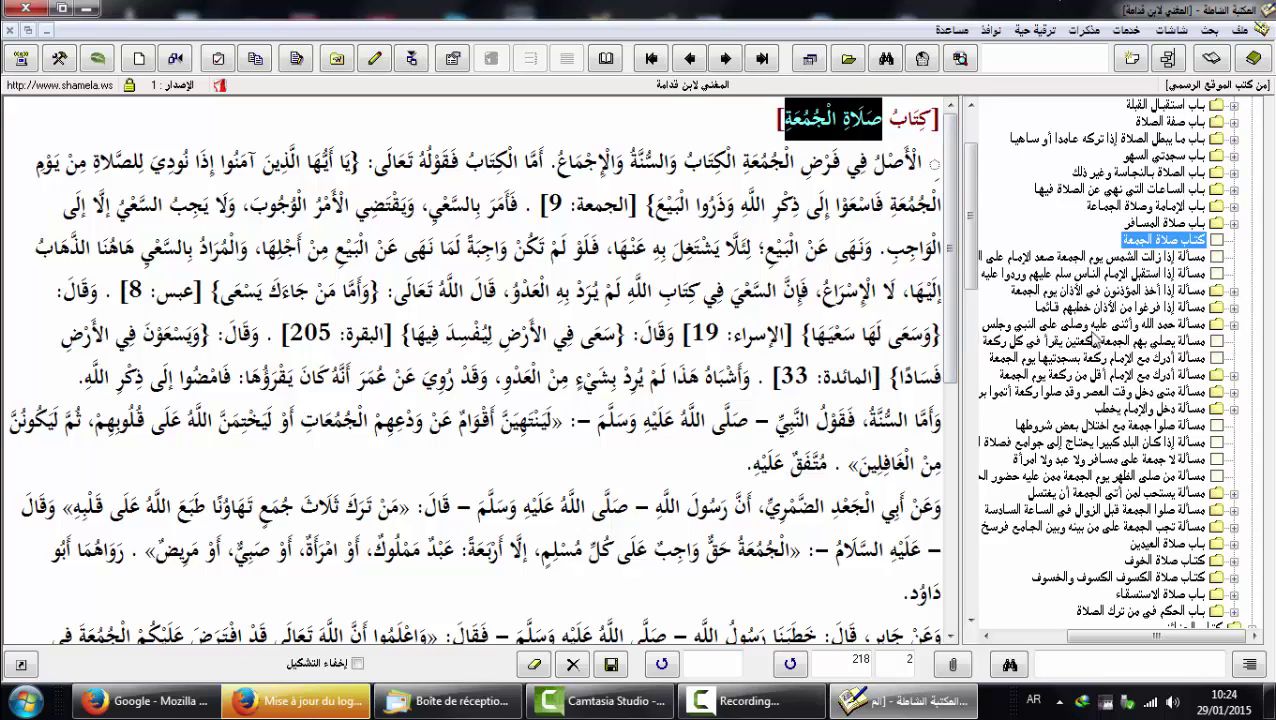
Search the texts of all selected books for the copied phrase صَلَاةِ الْجُمُعَةِ
left_click(885, 59)
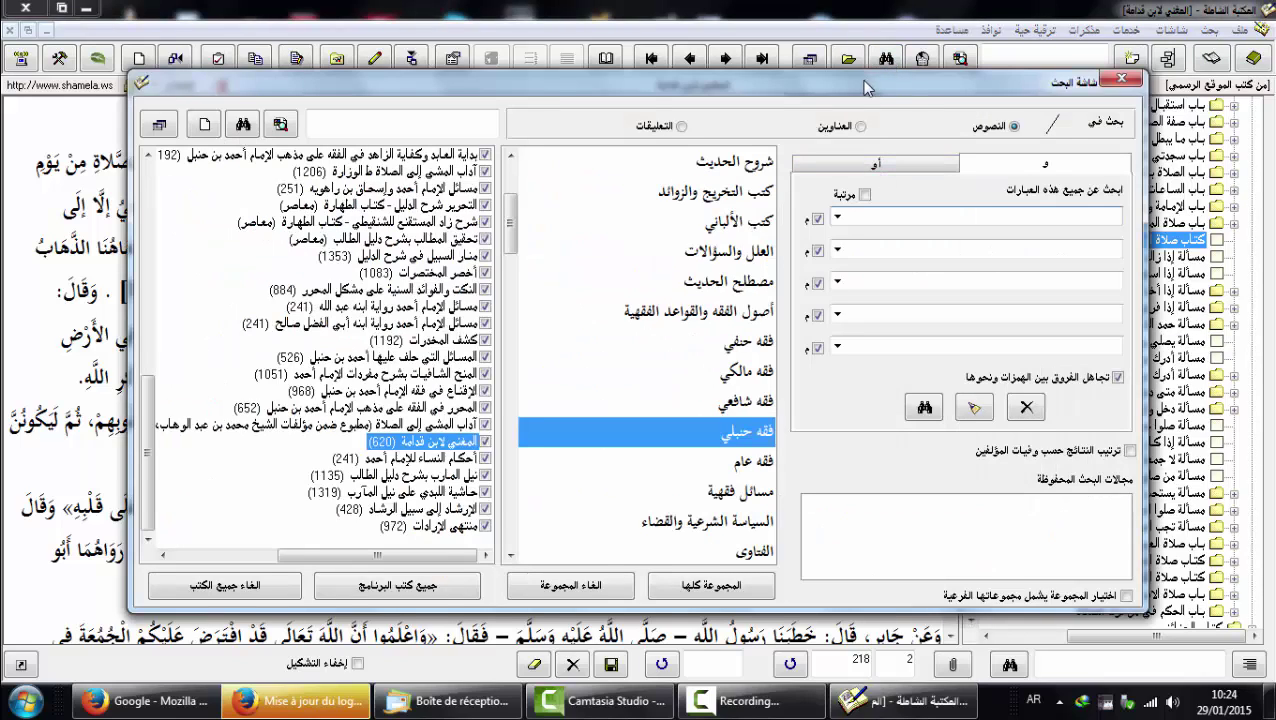
left_click_drag(861, 89, 798, 88)
right_click(1019, 217)
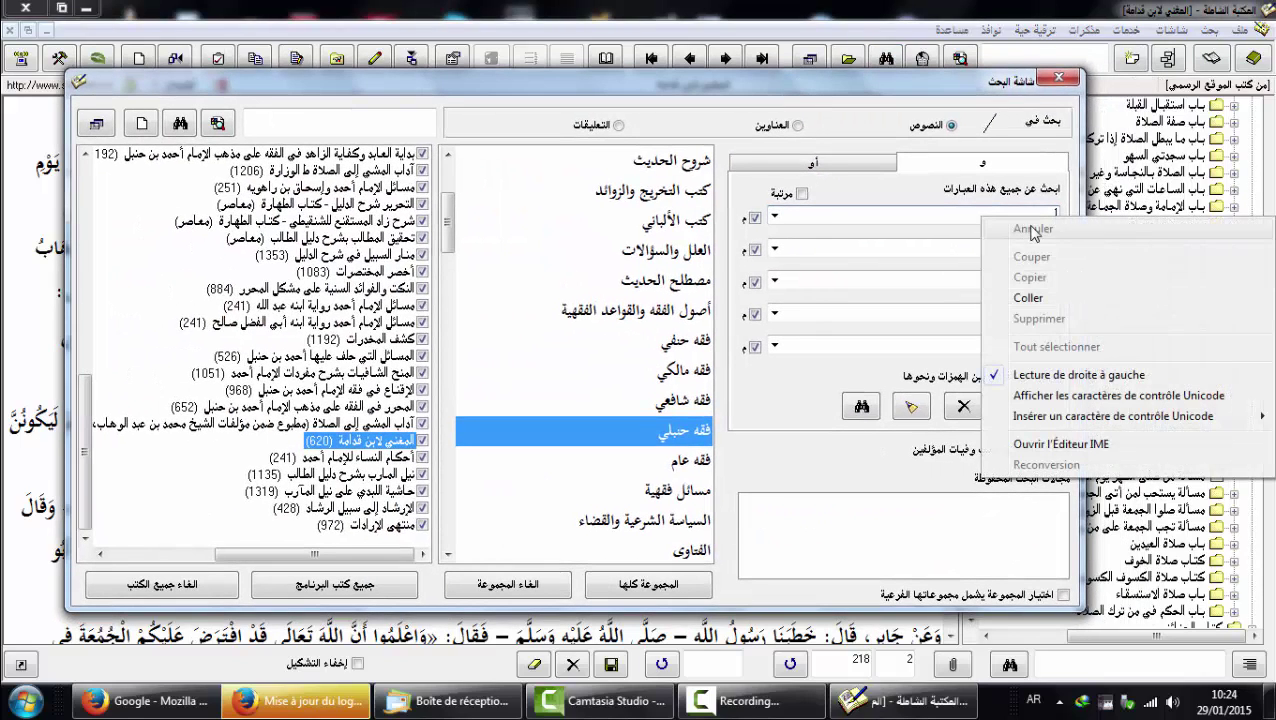
left_click(985, 296)
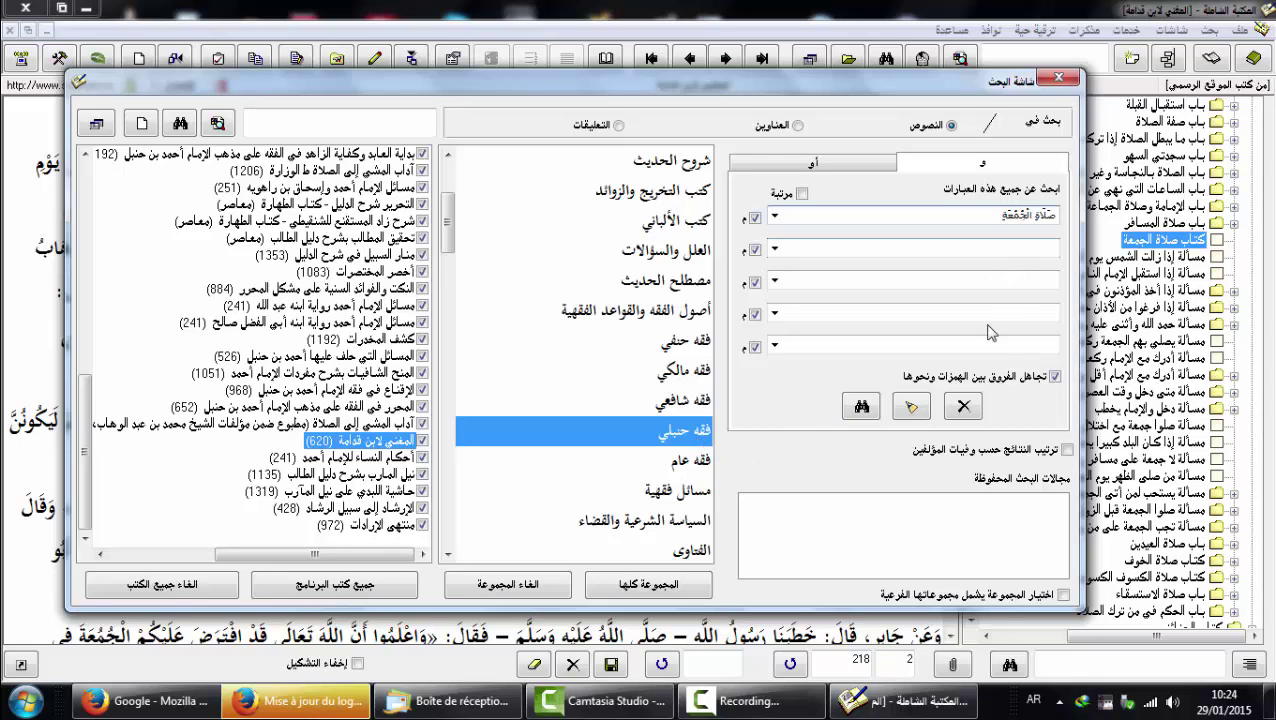
left_click(861, 408)
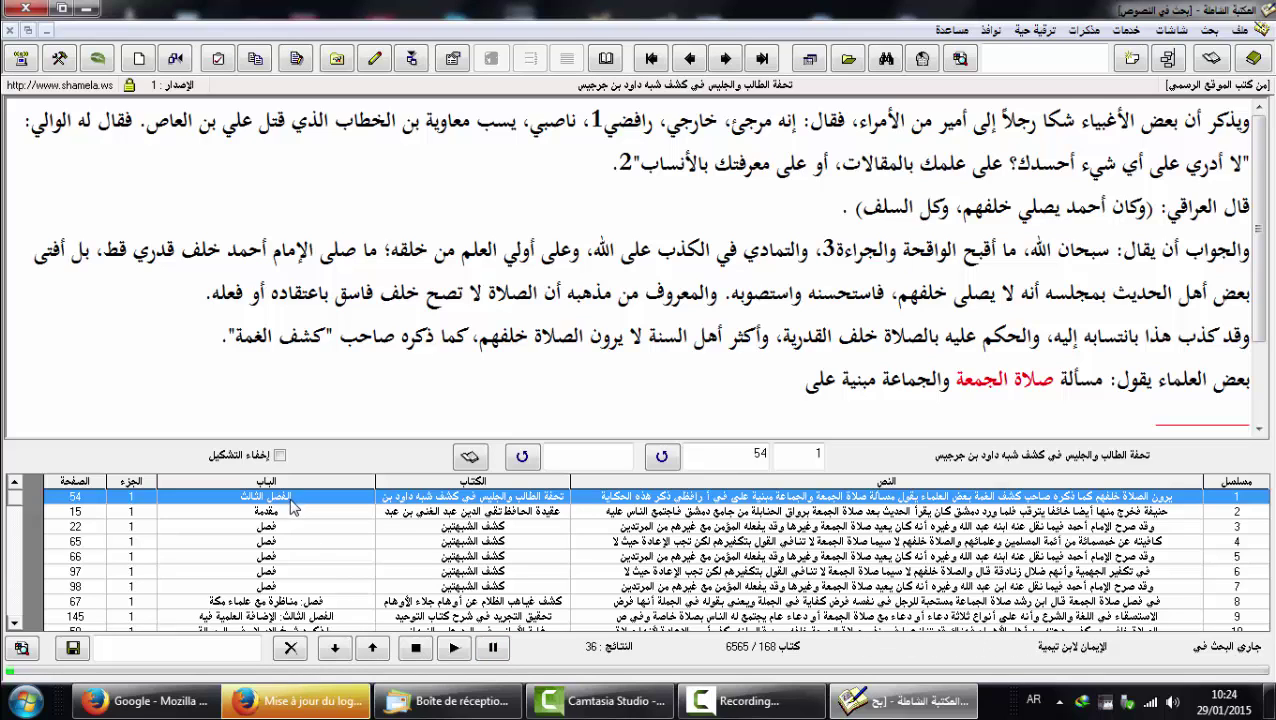
View the search result from كشف الشبهتين on page 66 and stop the running search
left_click(315, 556)
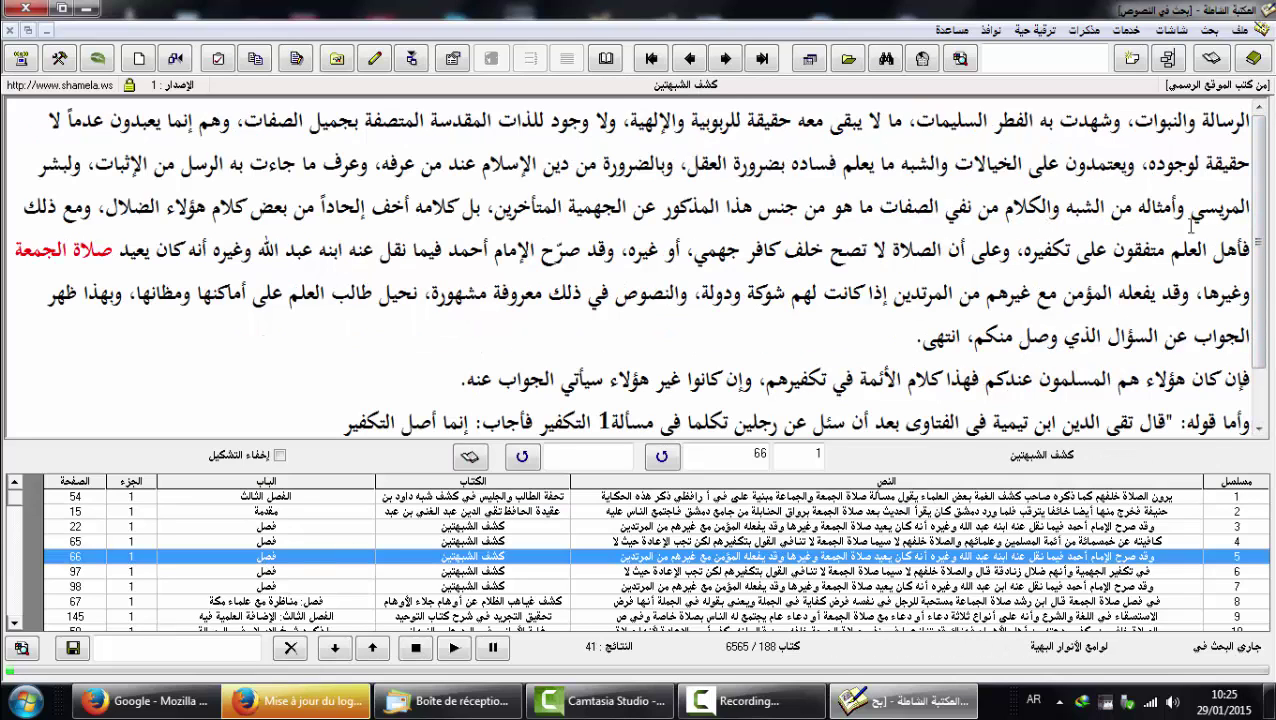
scroll(1266, 246, "down", 1)
scroll(1266, 246, "up", 1)
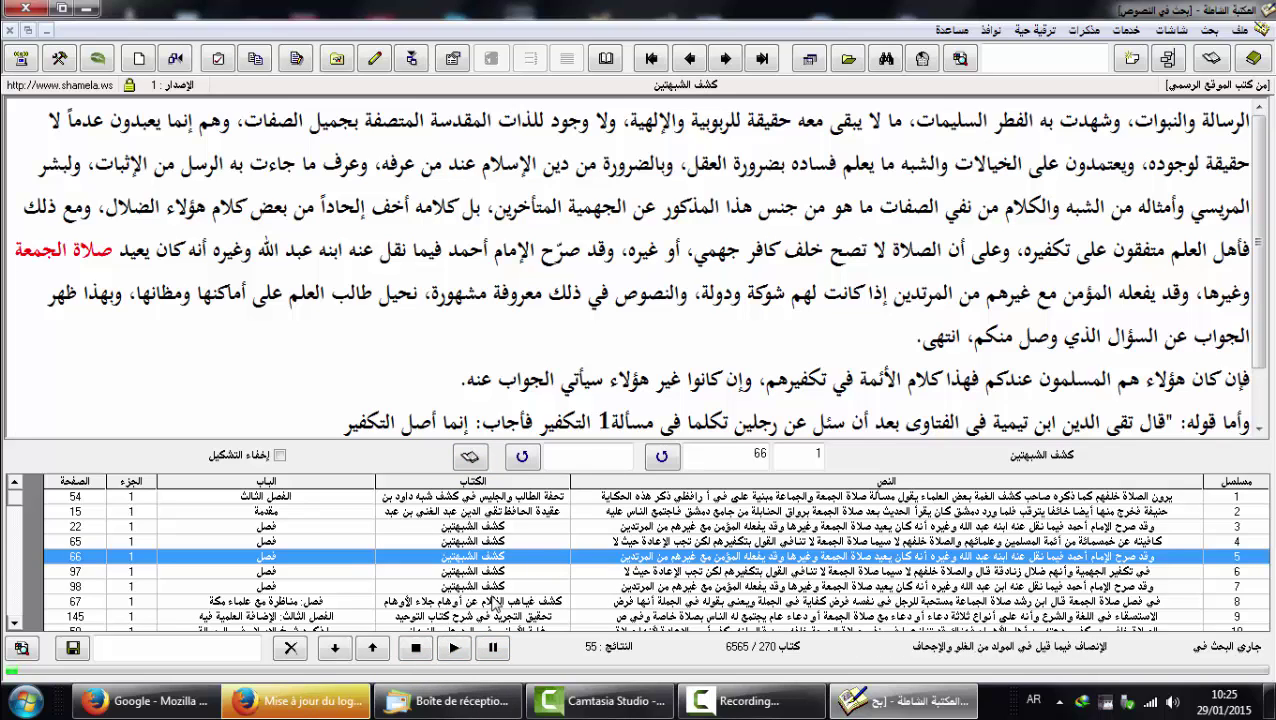
left_click(418, 648)
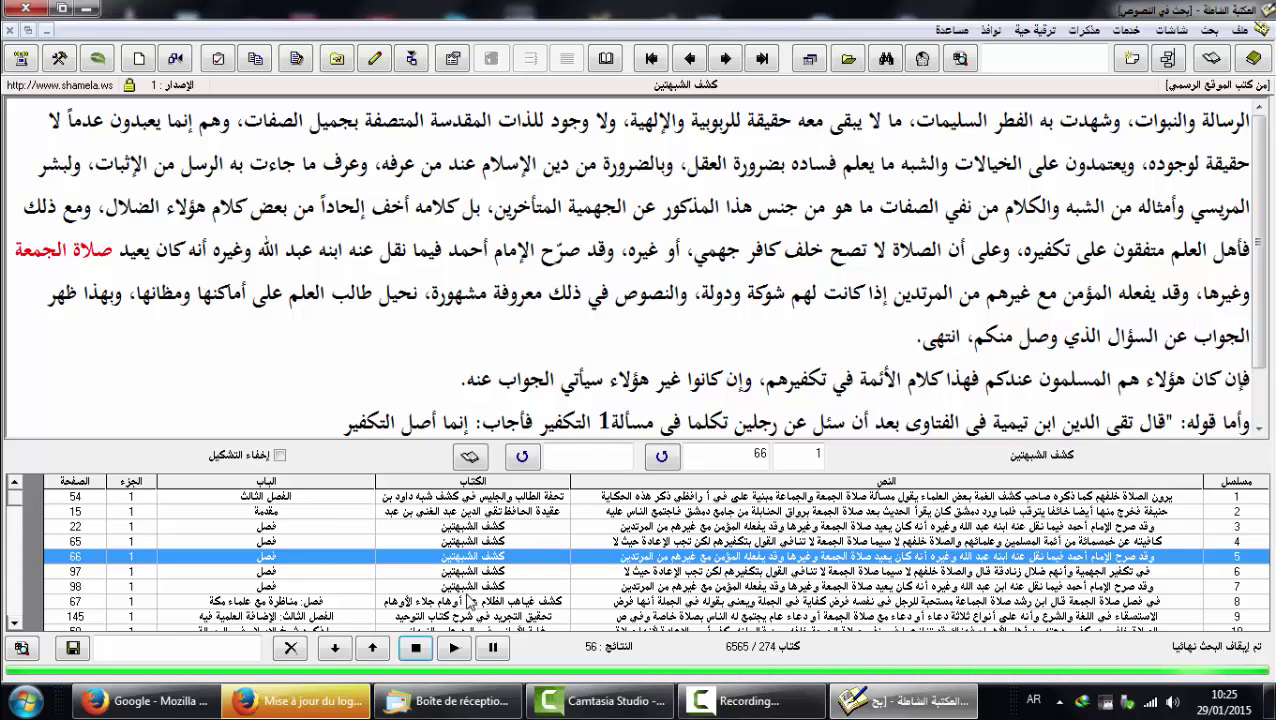
Show the search result from السنة لعبد الله بن أحمد on page 130 and open that book at this passage
scroll(507, 580, "down", 5)
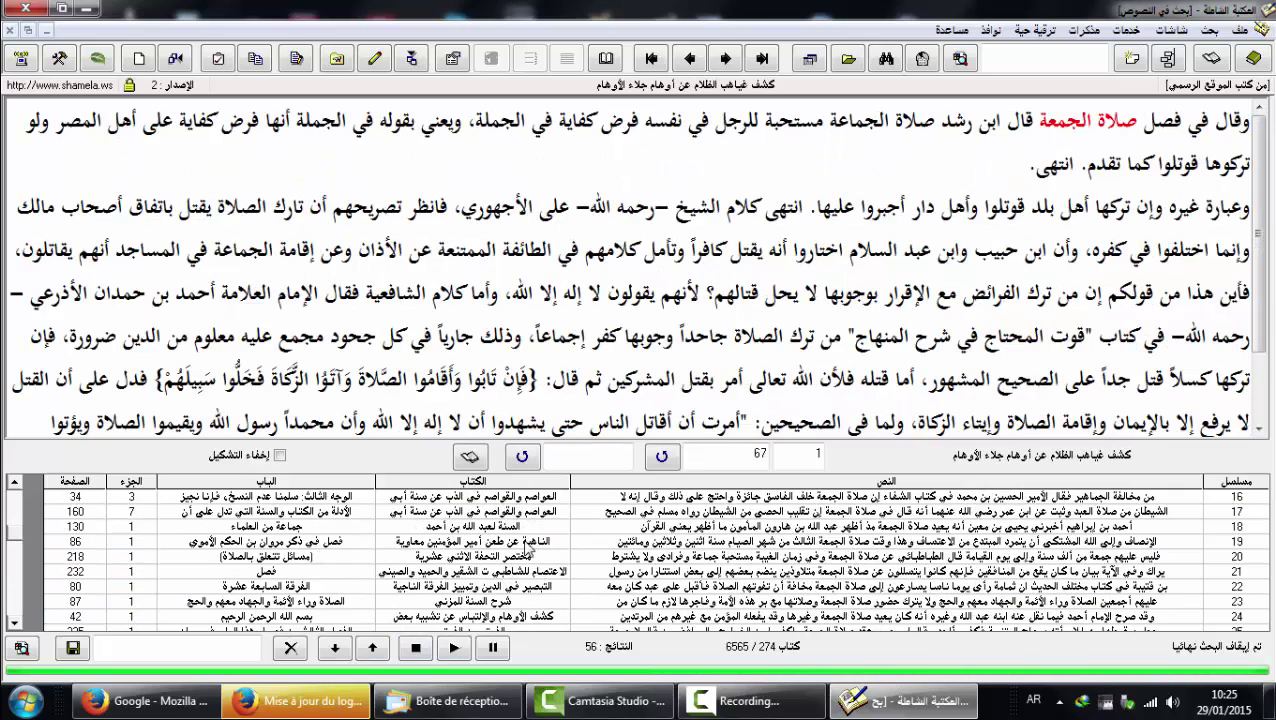
left_click(514, 528)
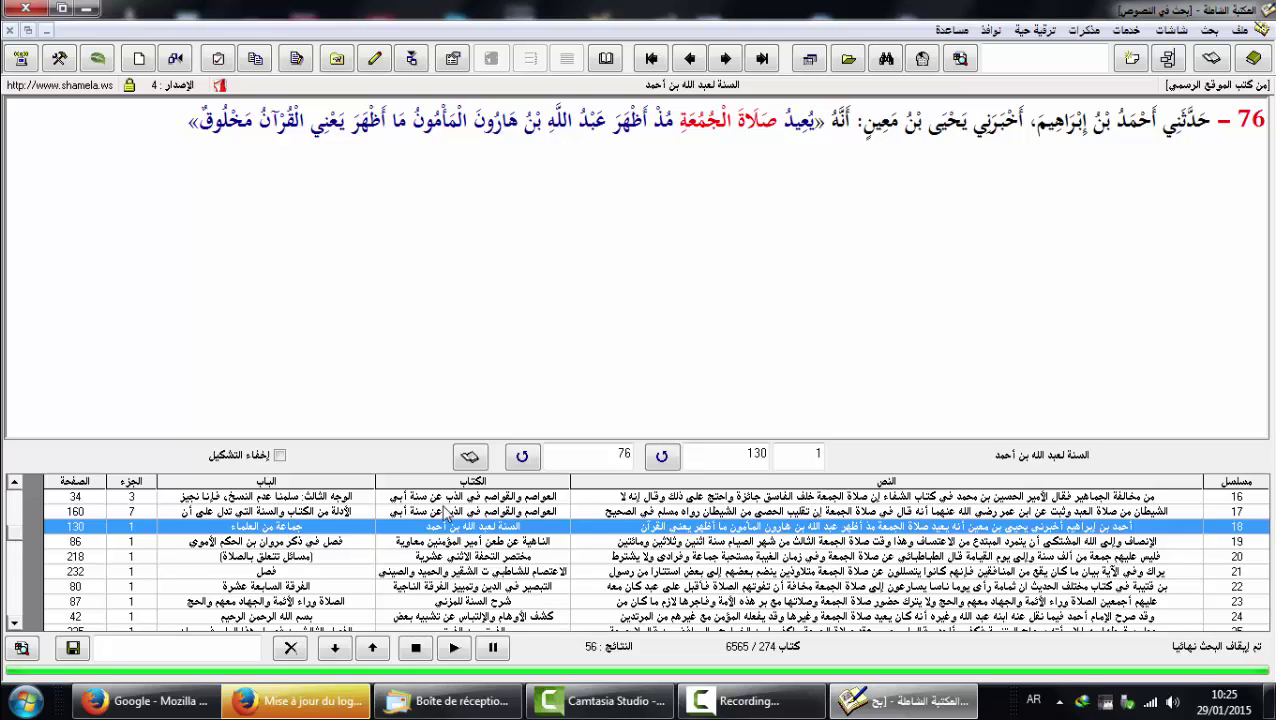
left_click(1020, 168)
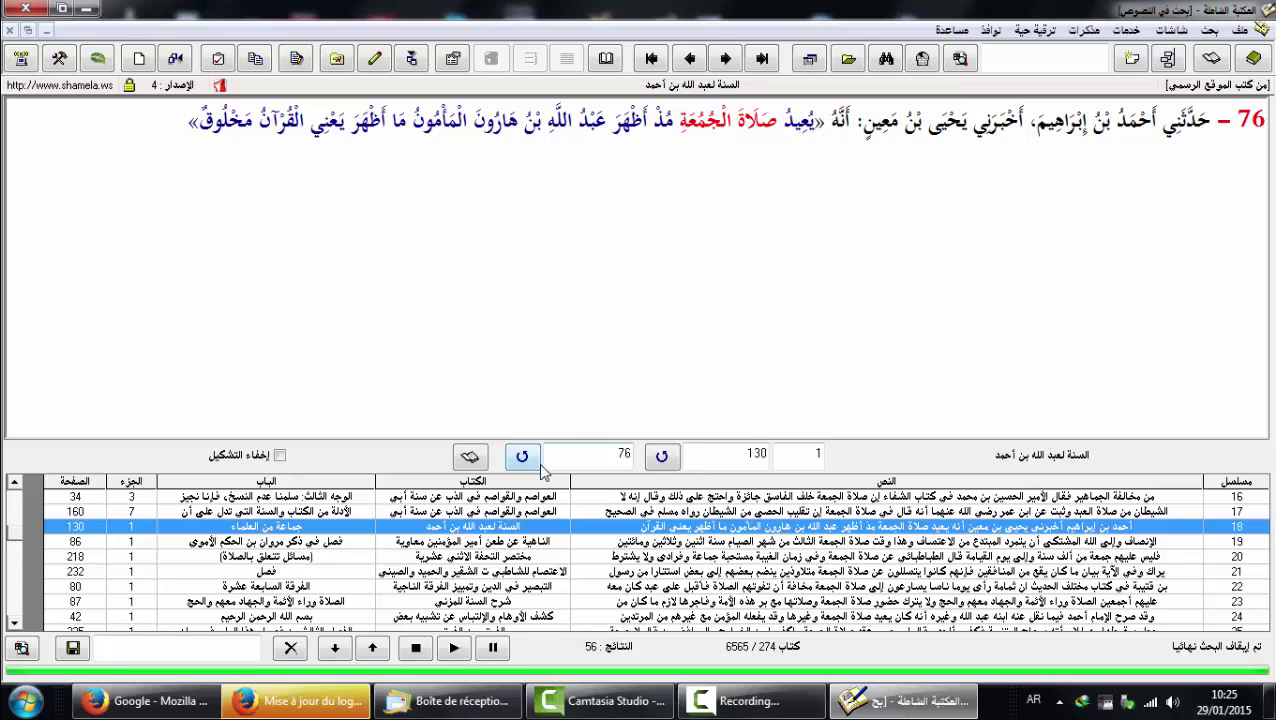
left_click(470, 456)
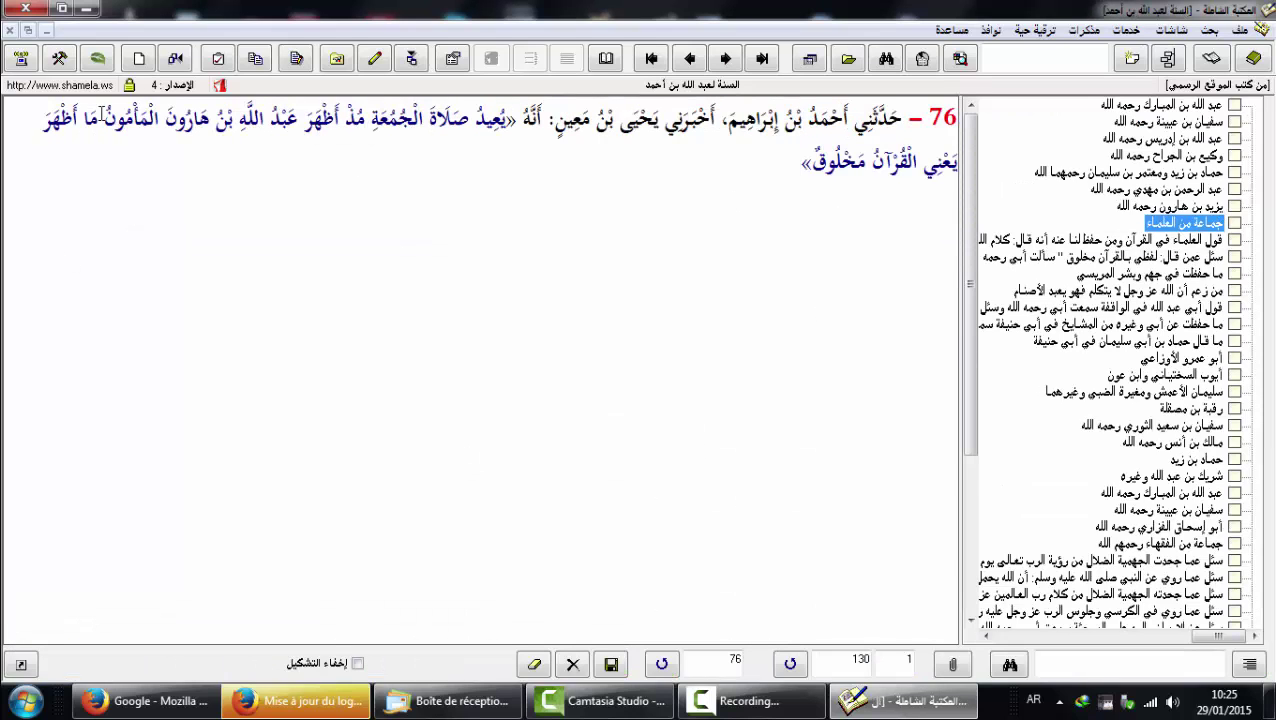
View the book card of السنة لعبد الله بن أحمد and return to the book's text
left_click(138, 66)
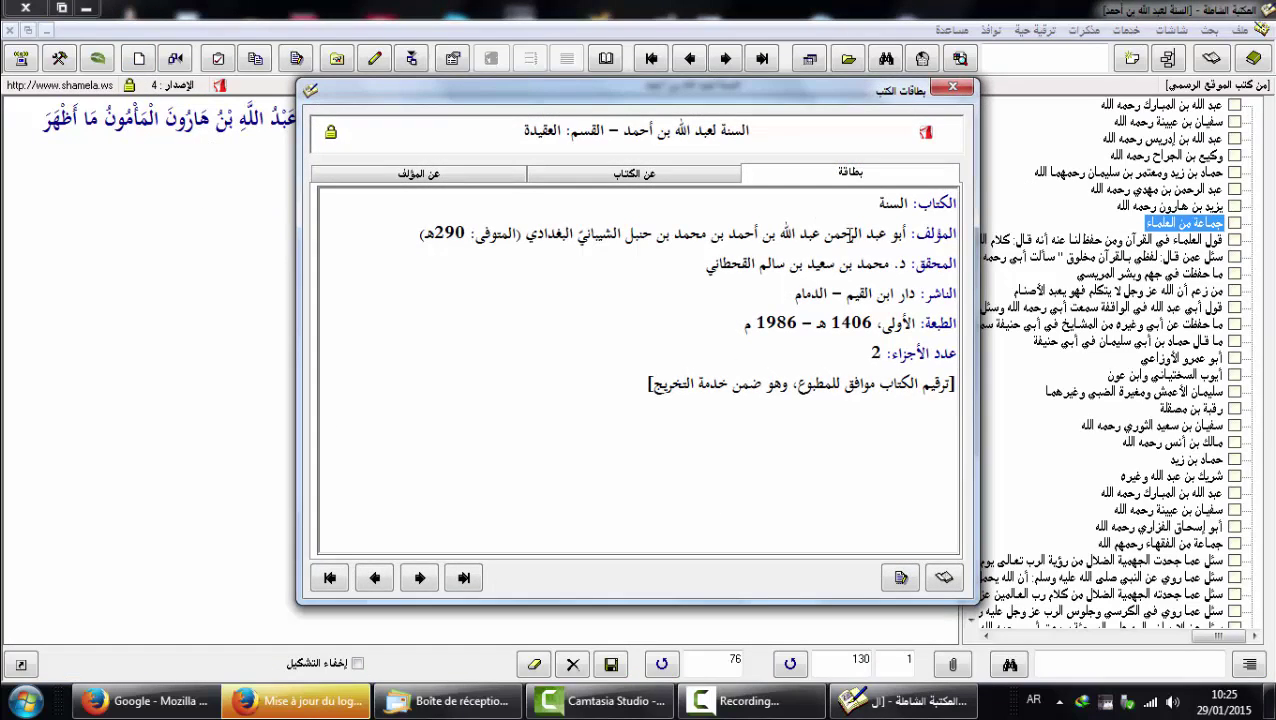
left_click(952, 87)
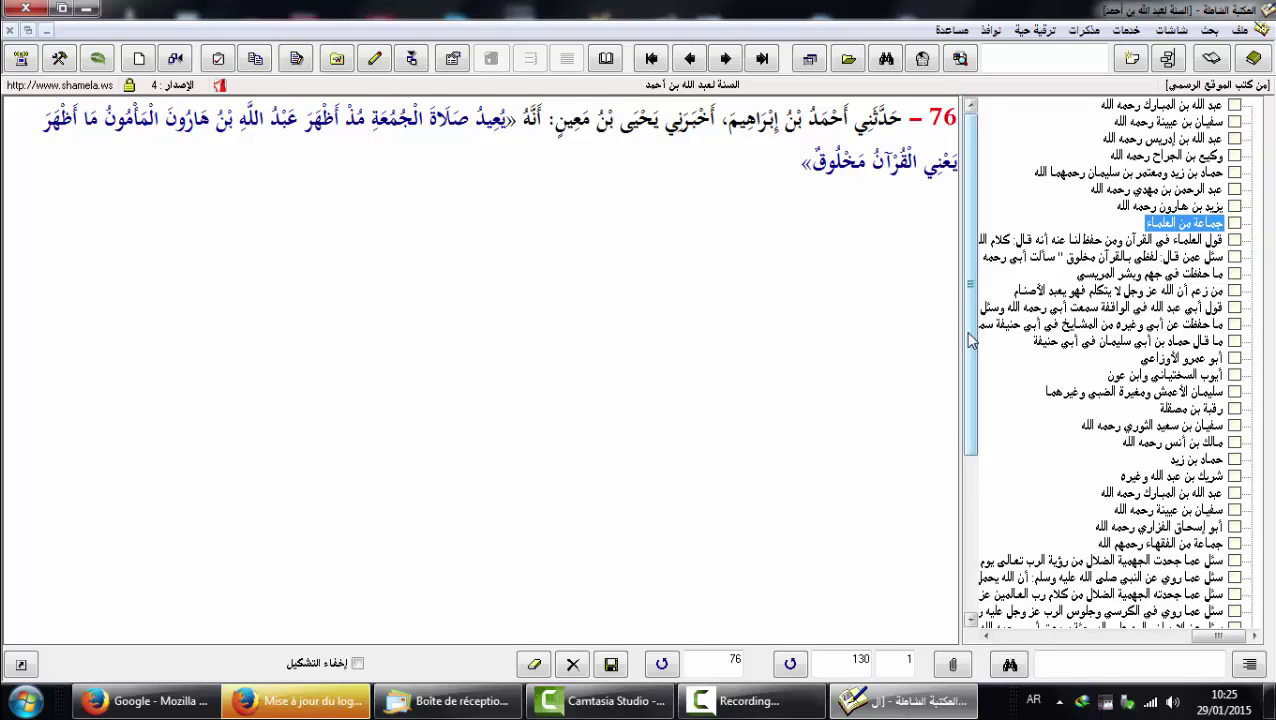
scroll(772, 300, "down", 1)
scroll(774, 270, "up", 1)
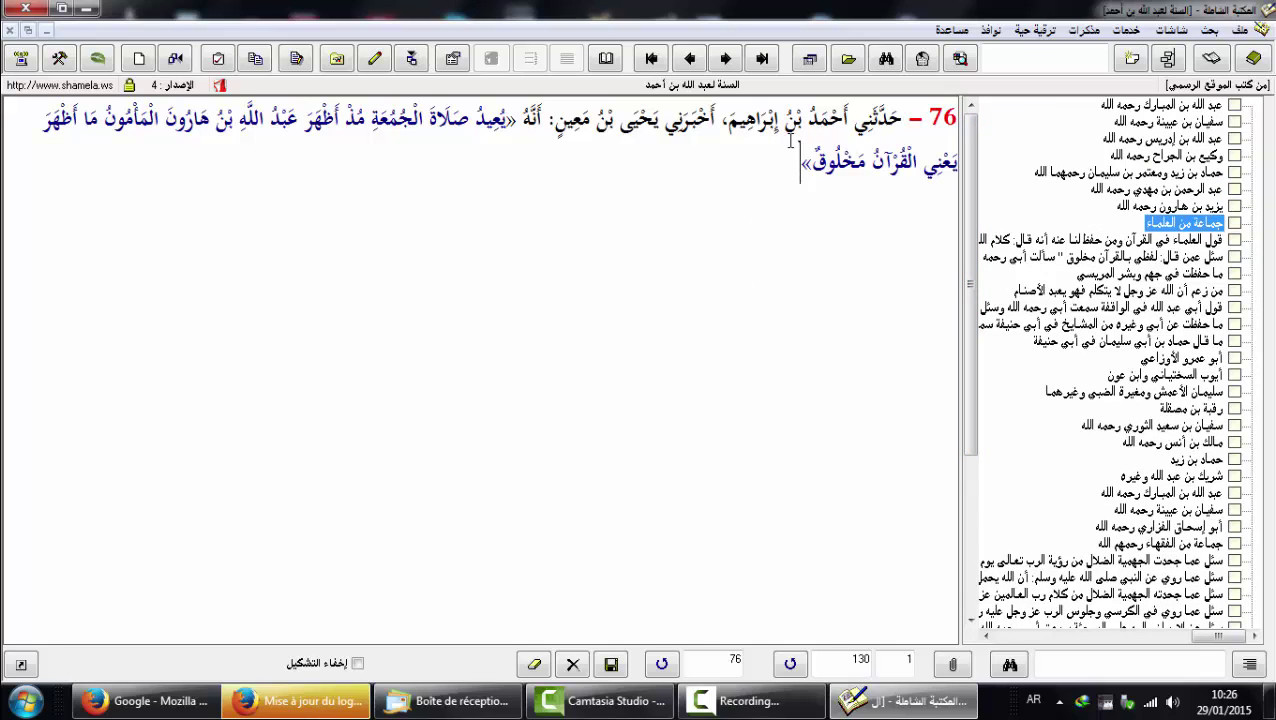
Add a comment reading تبلبللسيبايباالتلا to passage 76 and save it
left_click(1133, 60)
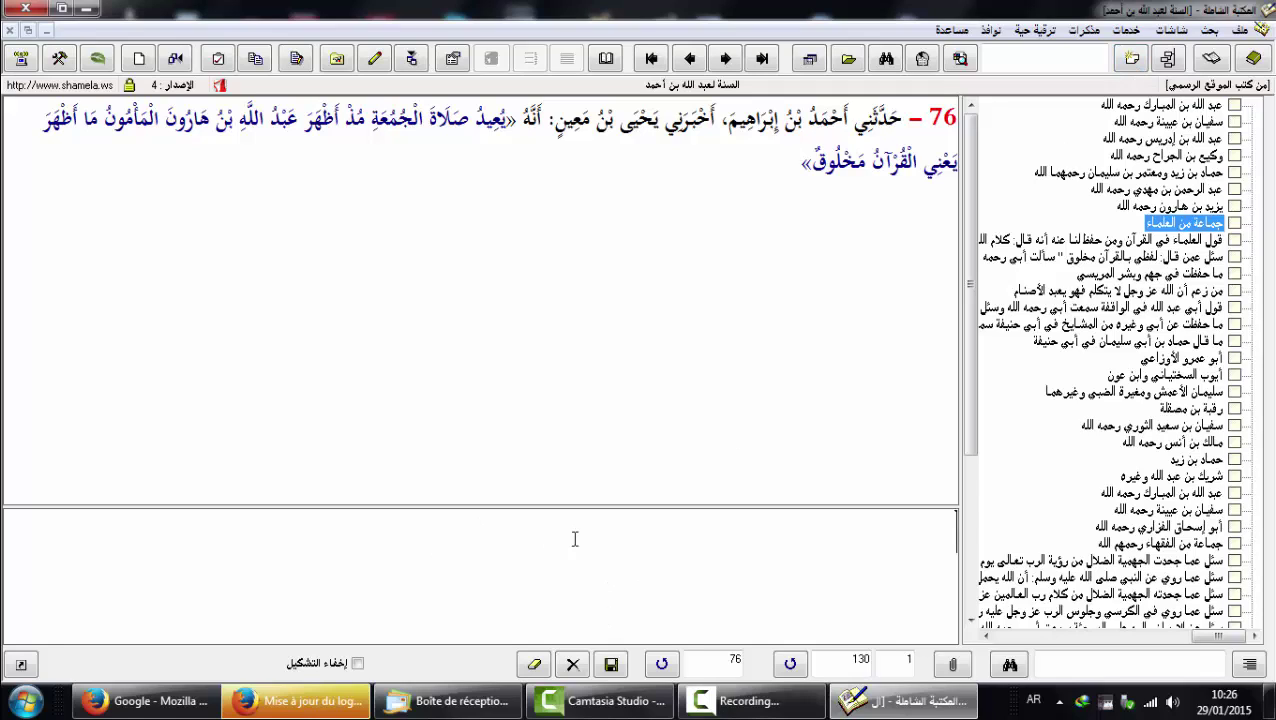
type("تبلبللسيبيايباالتل")
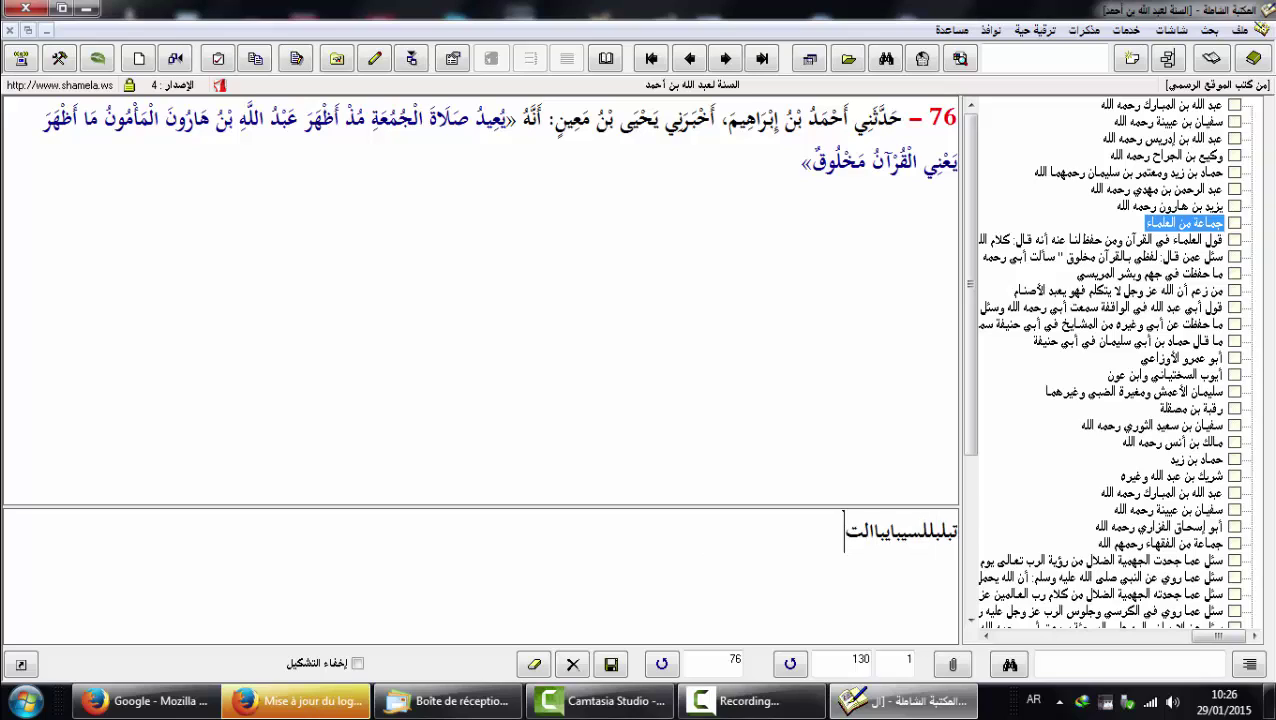
type("ا")
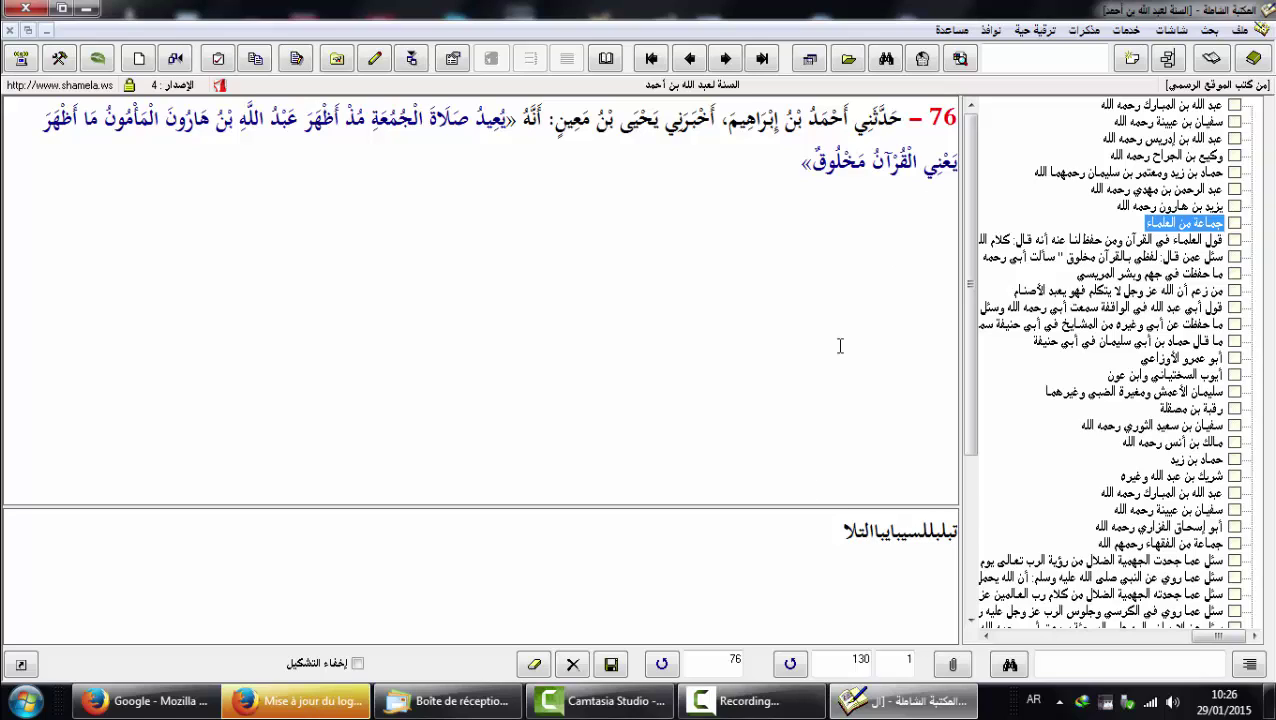
left_click(612, 664)
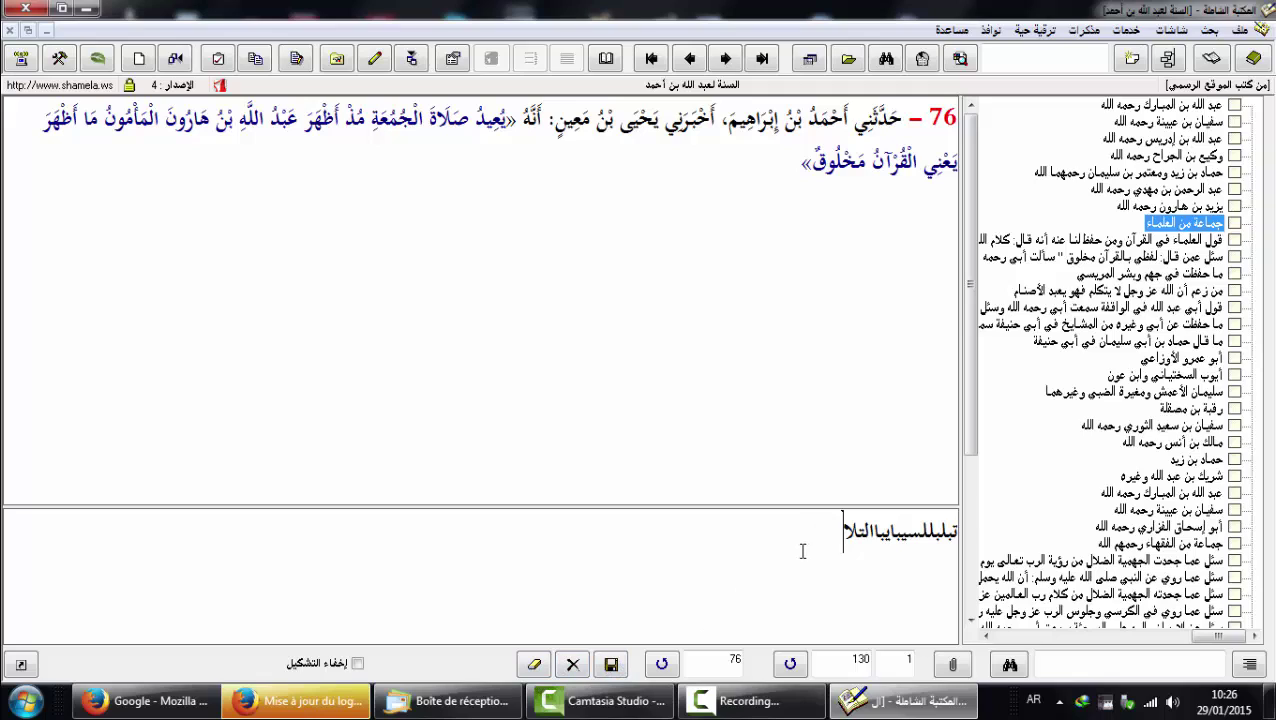
Erase the whole comment text under passage 76
left_click_drag(807, 542, 980, 505)
key("Delete")
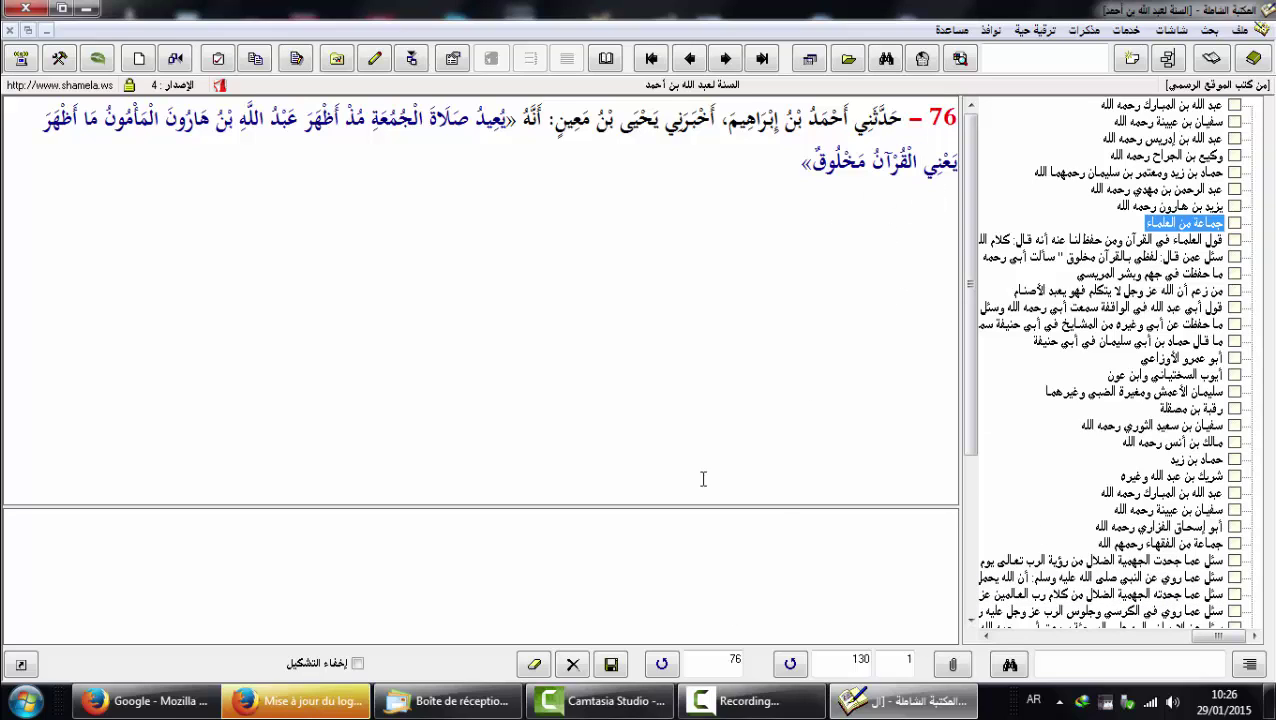
Delete the emptied comment from passage 76 and activate the search field of the book's chapter tree
left_click(574, 665)
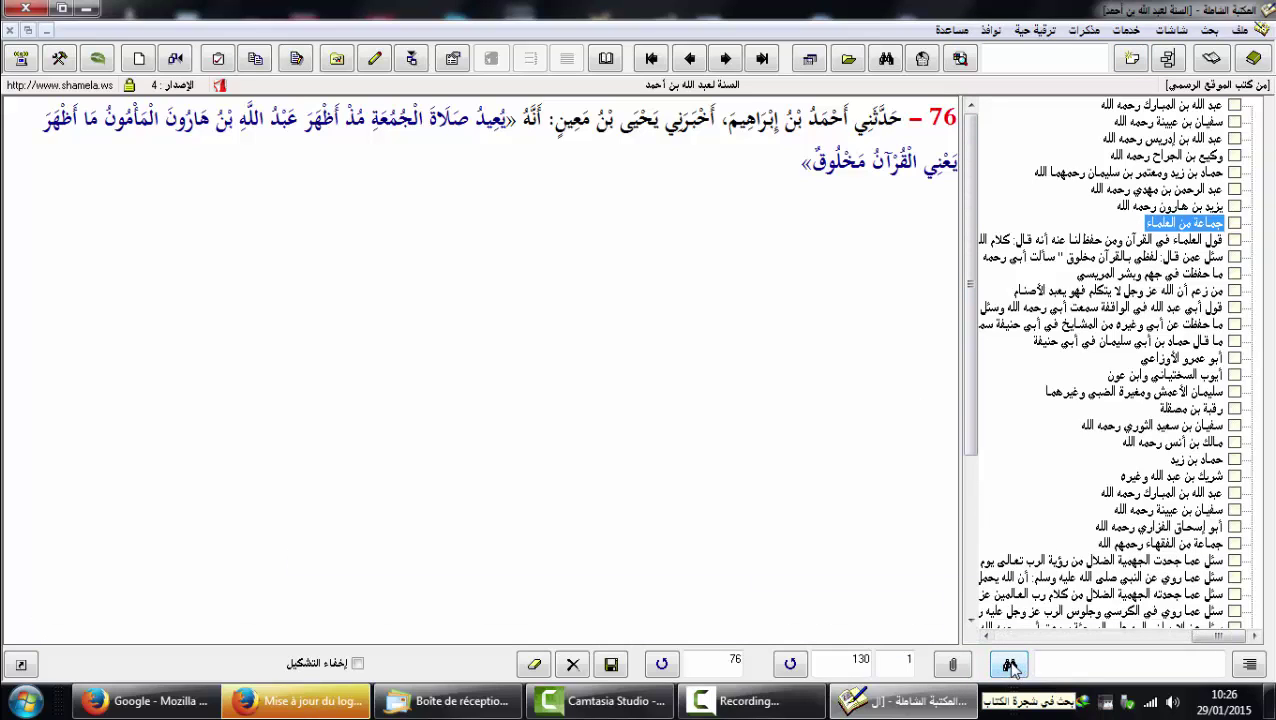
left_click(1140, 668)
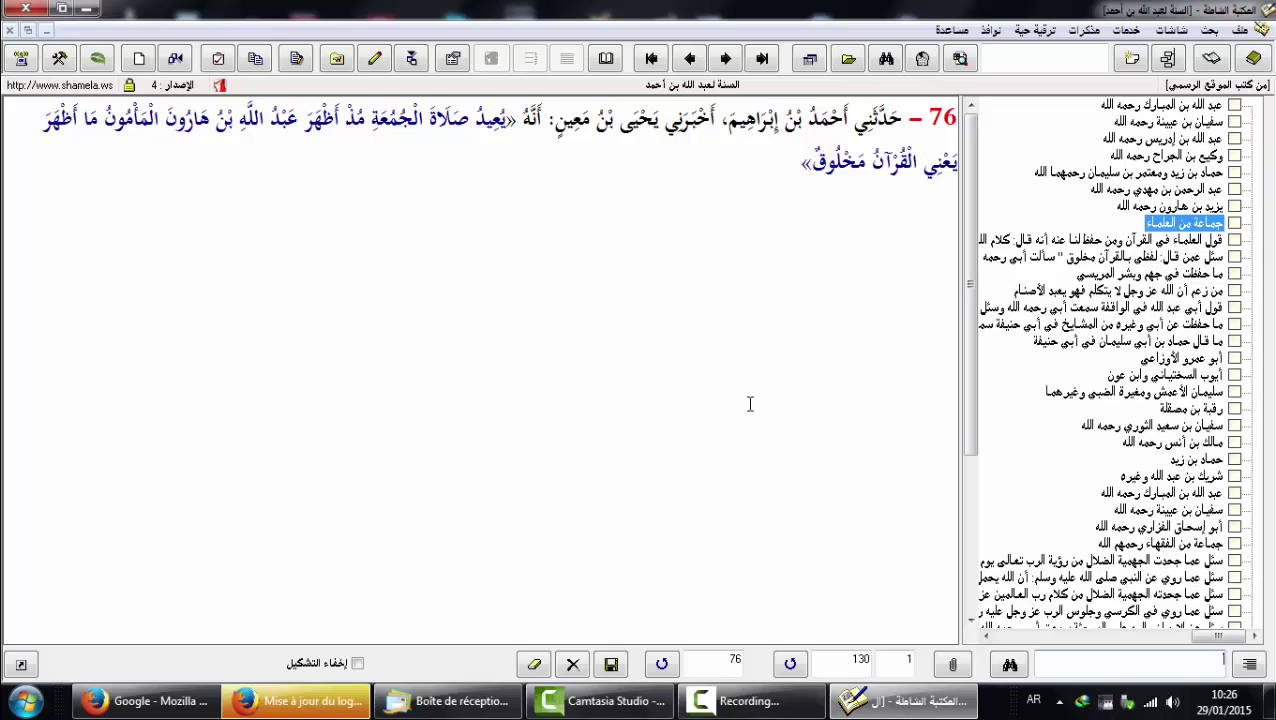
Open the القرآن الكريم وتفسيره screen and look through its lists of surahs and available tafsir books
left_click(607, 59)
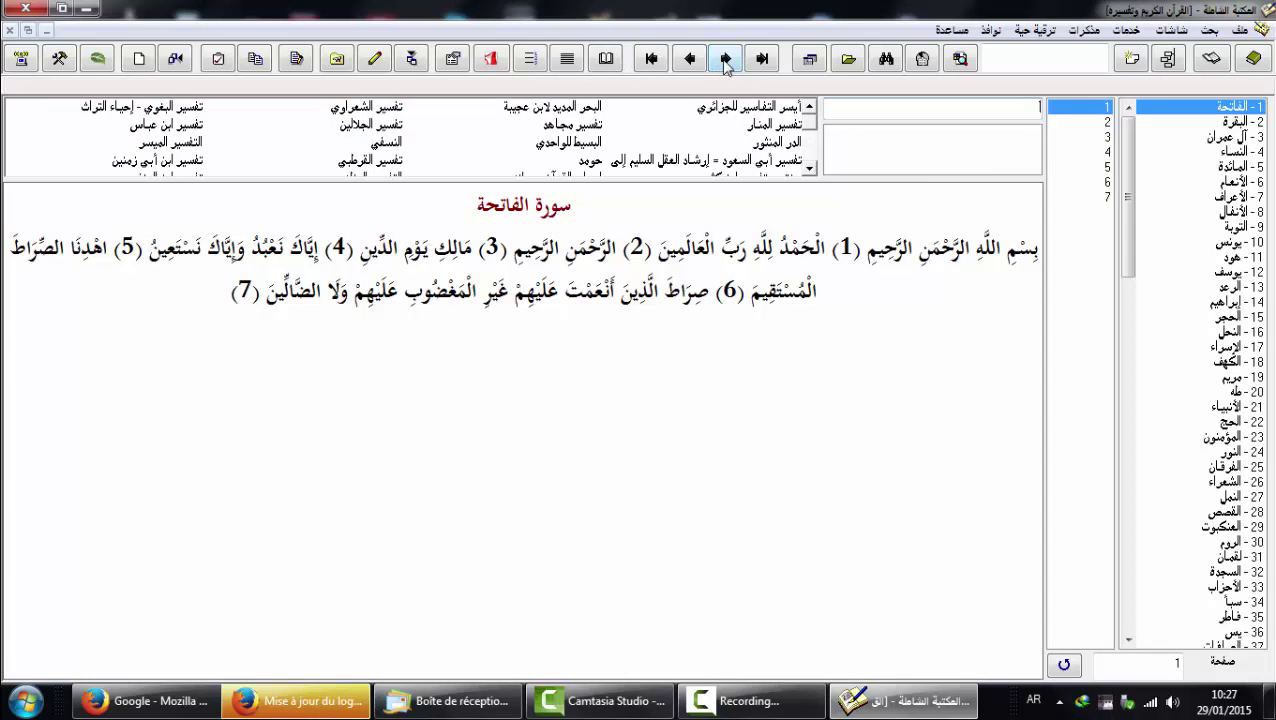
scroll(1132, 232, "down", 1)
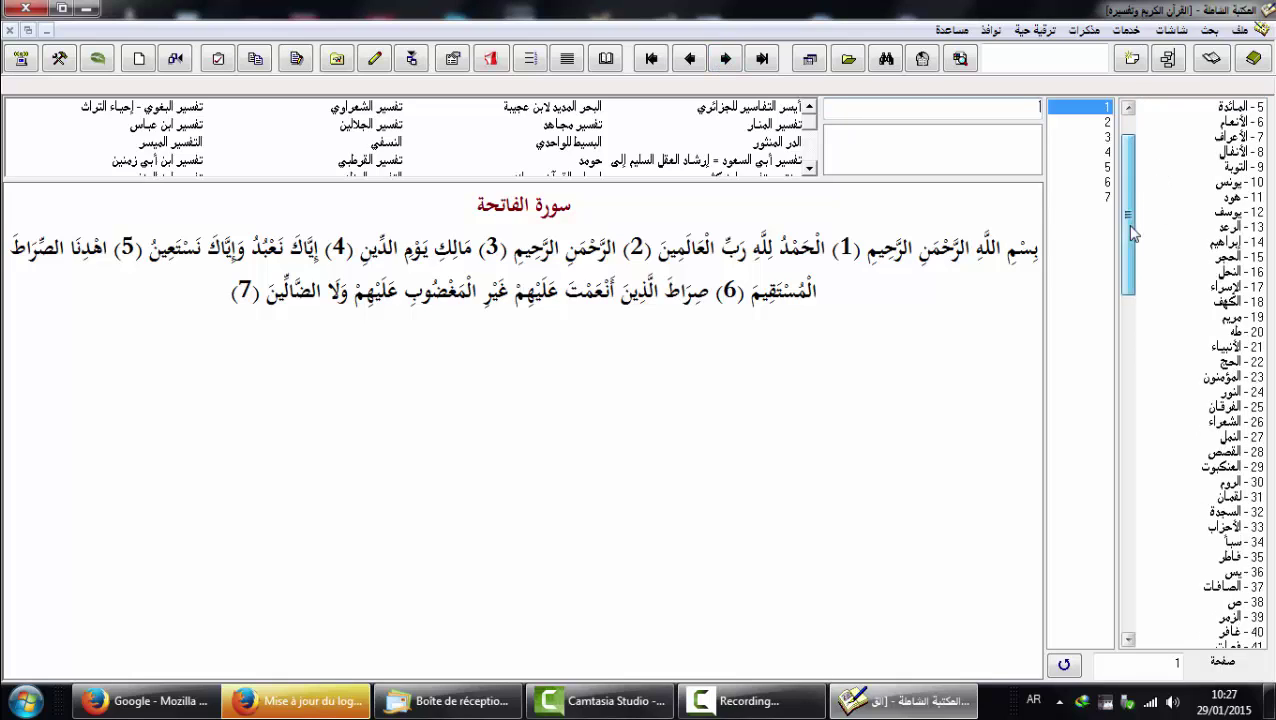
scroll(1132, 232, "up", 1)
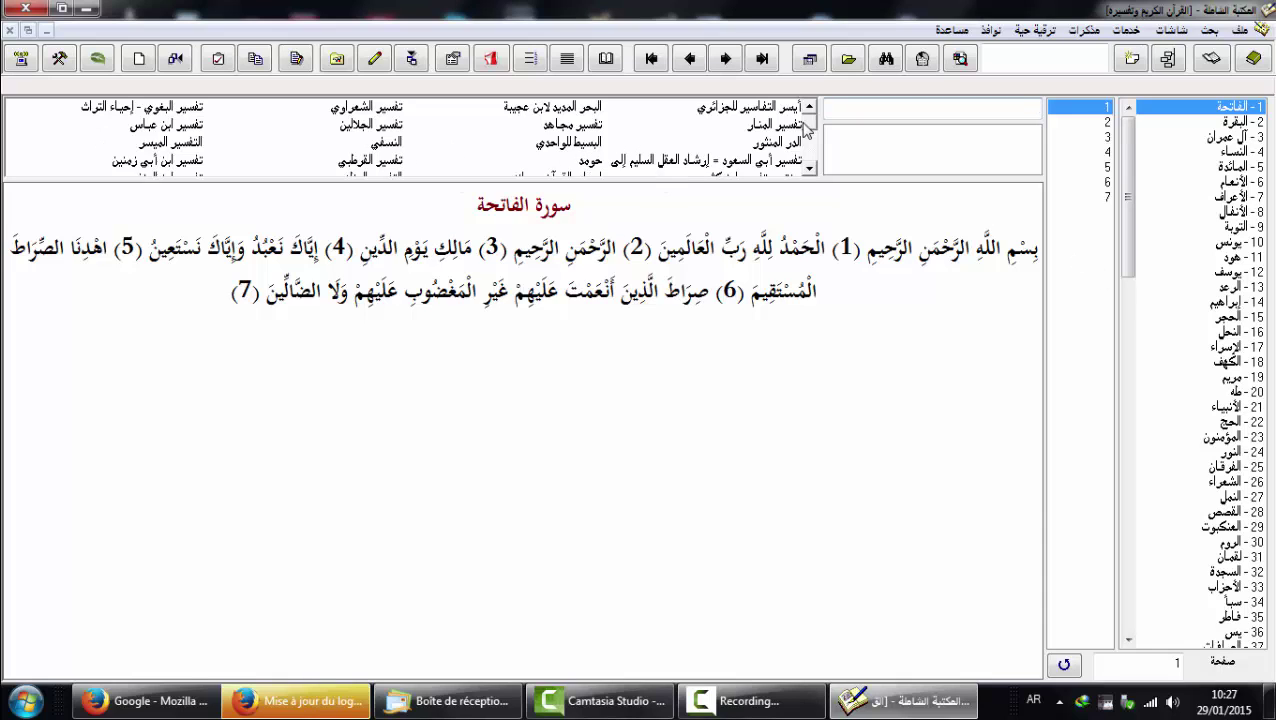
scroll(810, 150, "down", 2)
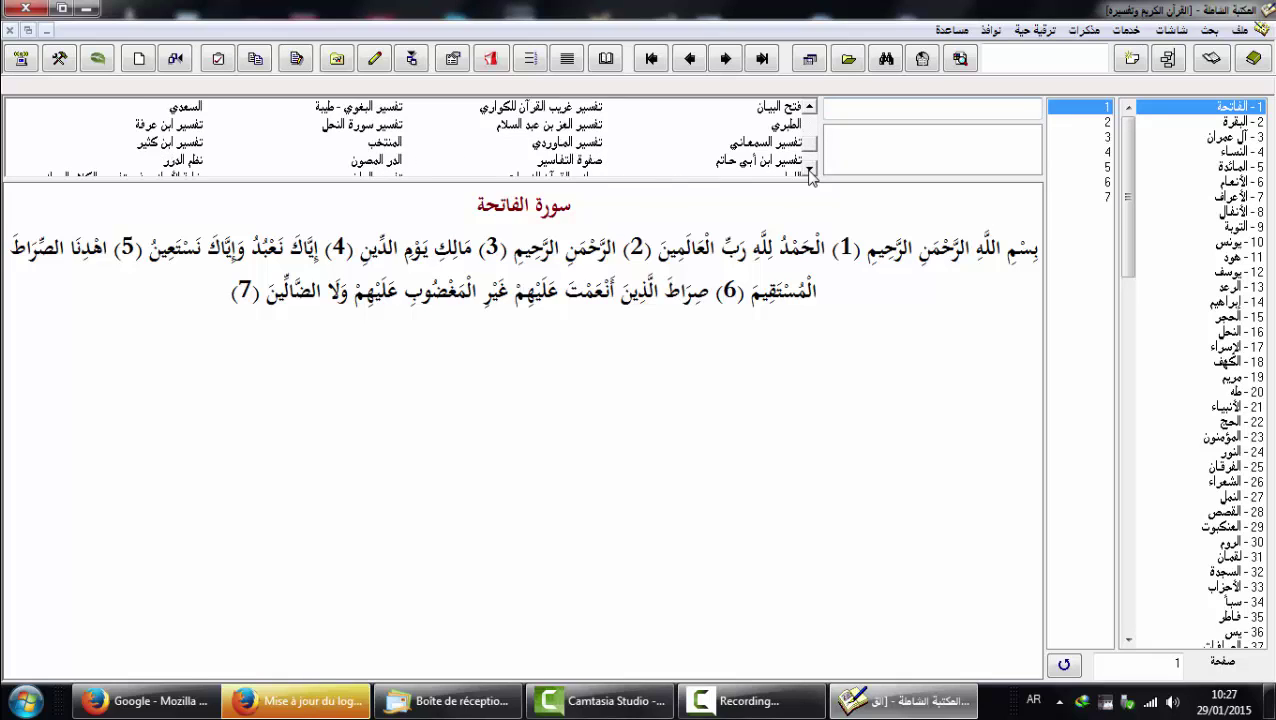
scroll(810, 172, "down", 3)
scroll(810, 170, "down", 2)
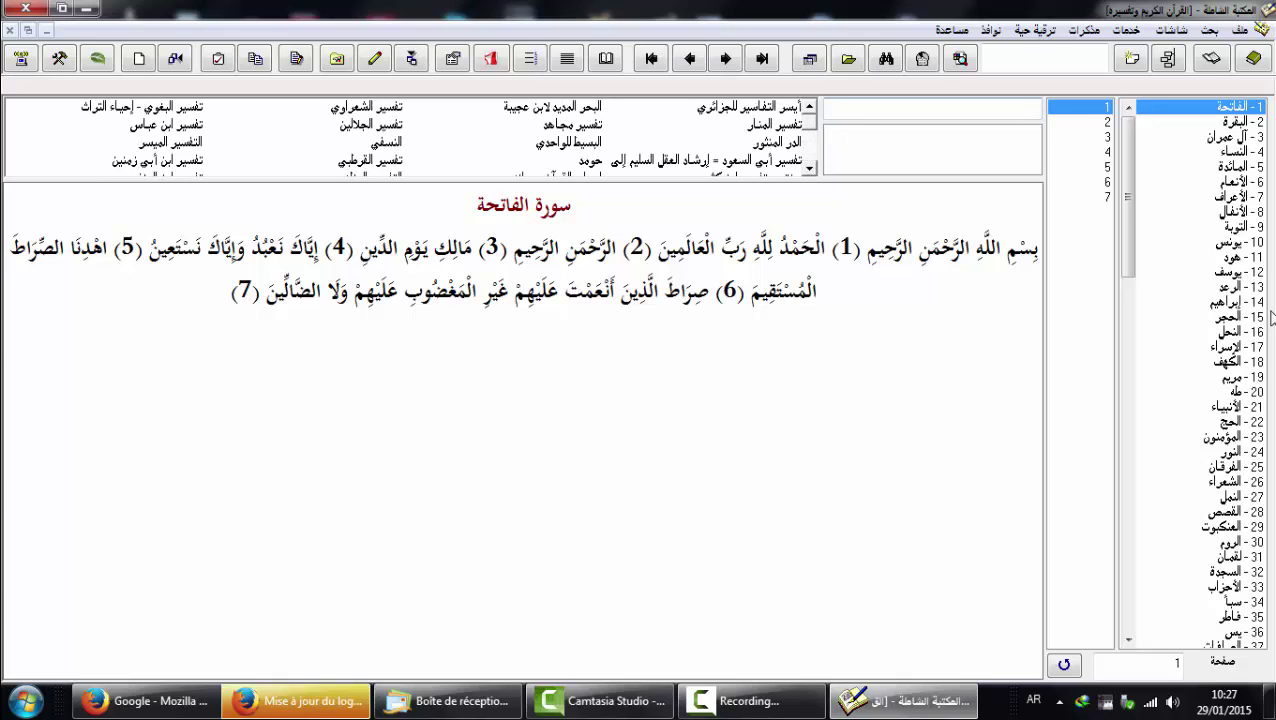
Go to surah 16, النحل, and show the commentary on its first verse from تفسير ابن عباس
left_click(1240, 336)
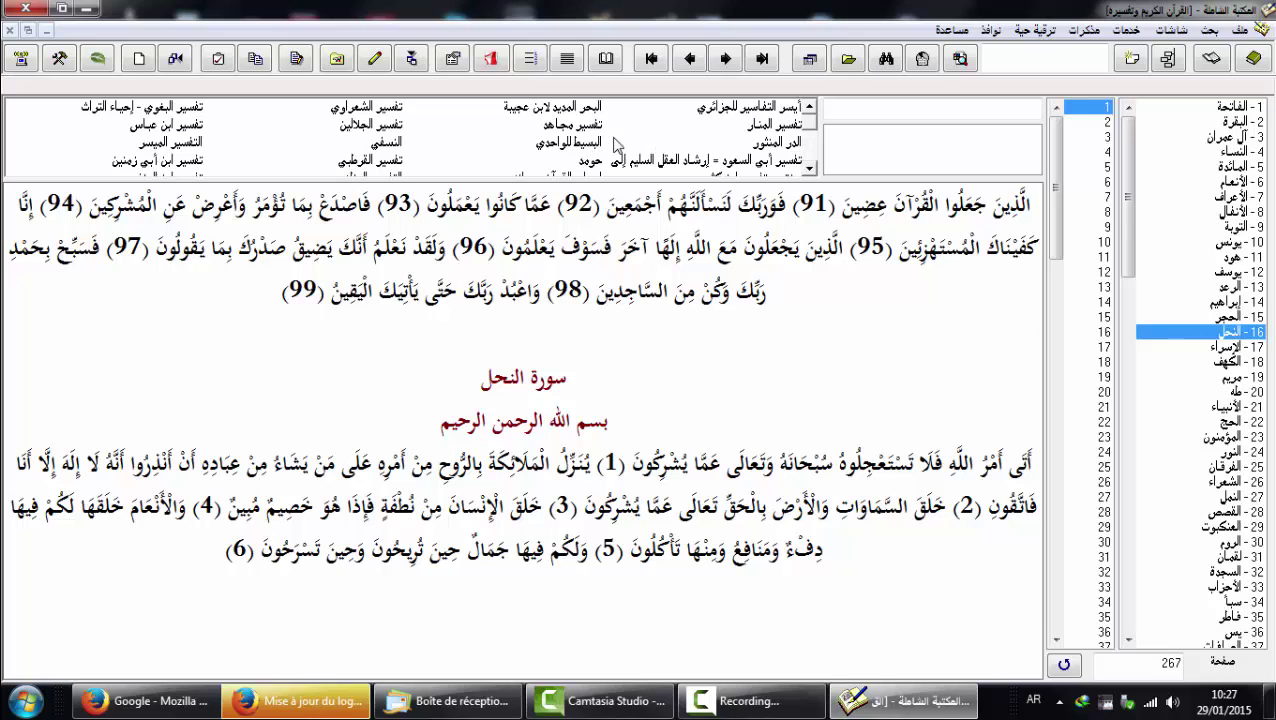
scroll(583, 145, "down", 1)
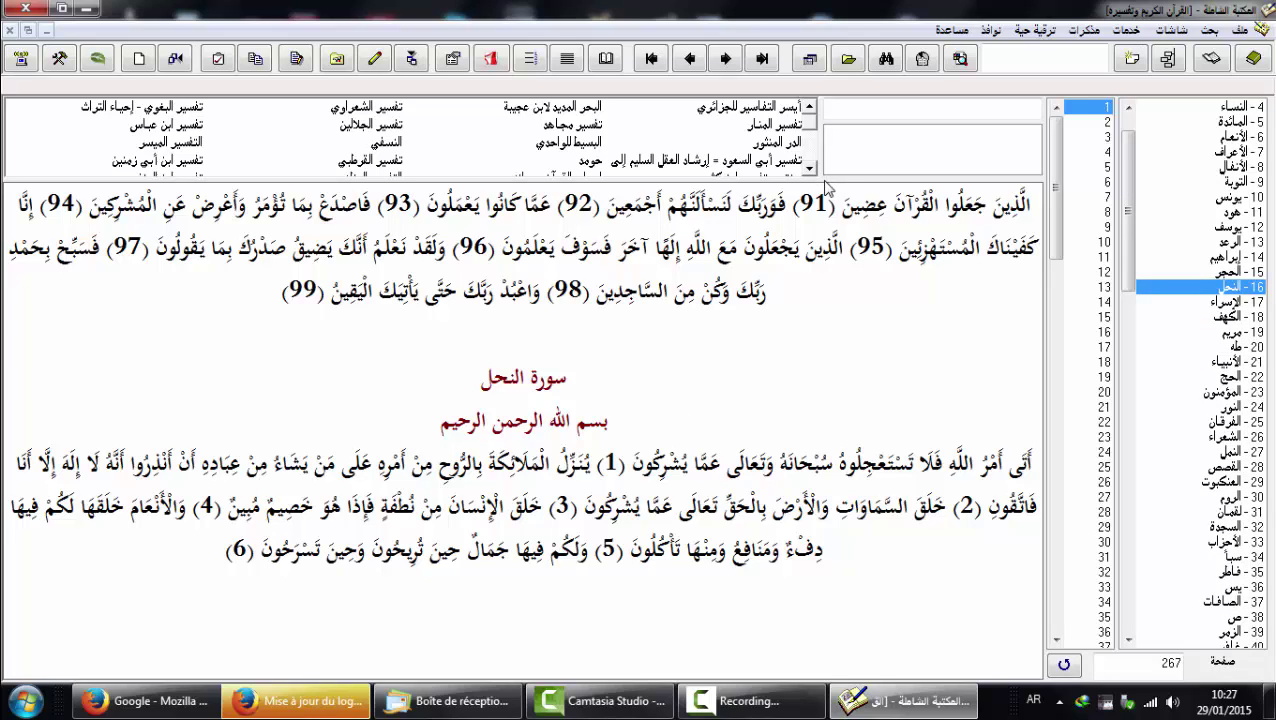
left_click(811, 170)
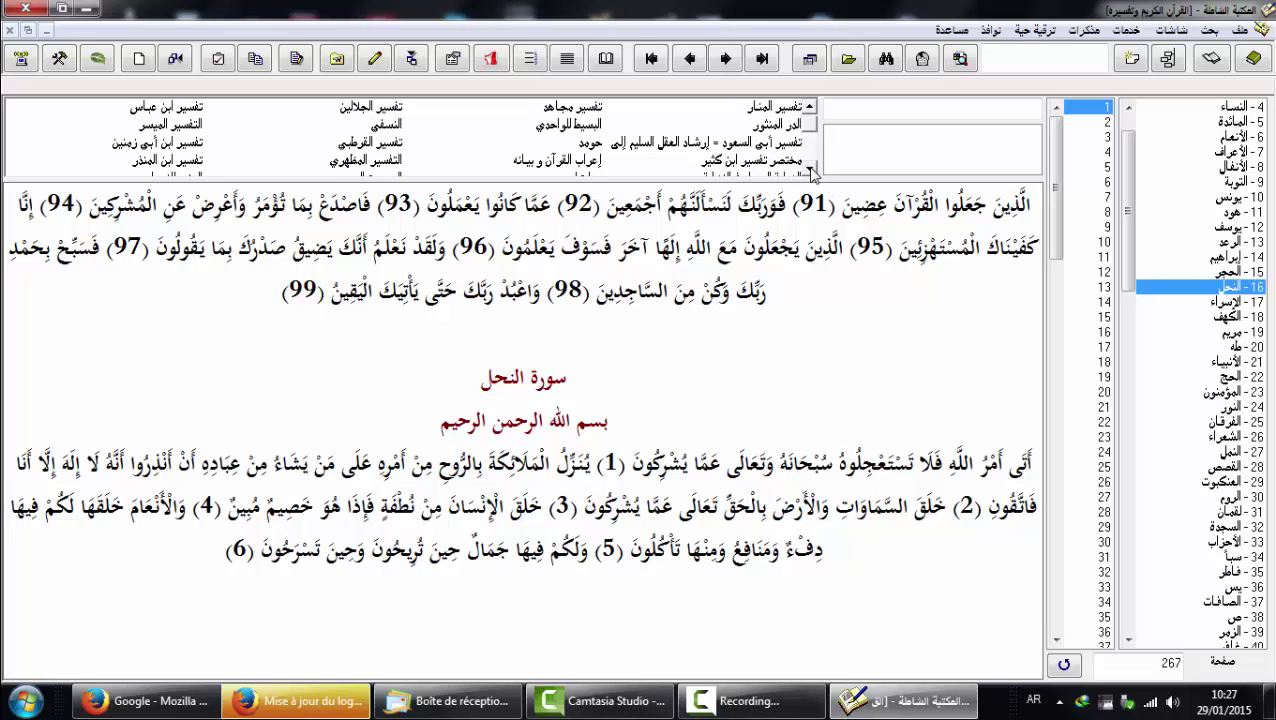
left_click(181, 110)
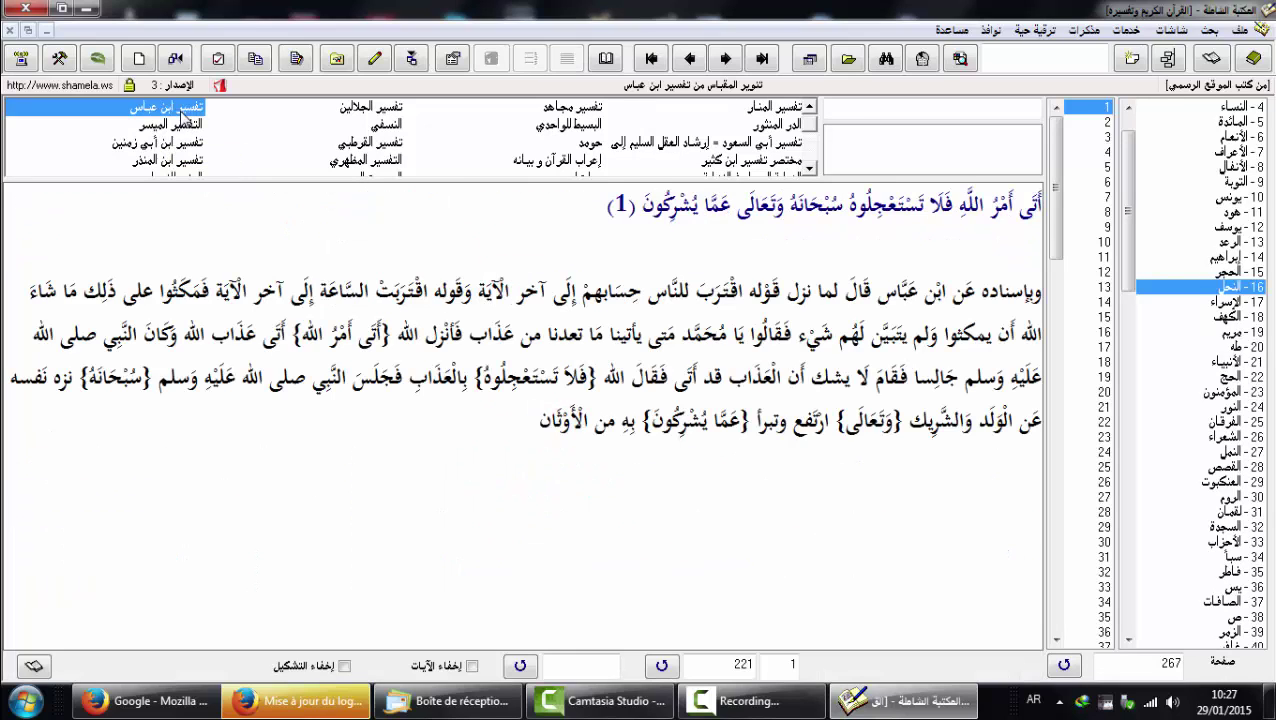